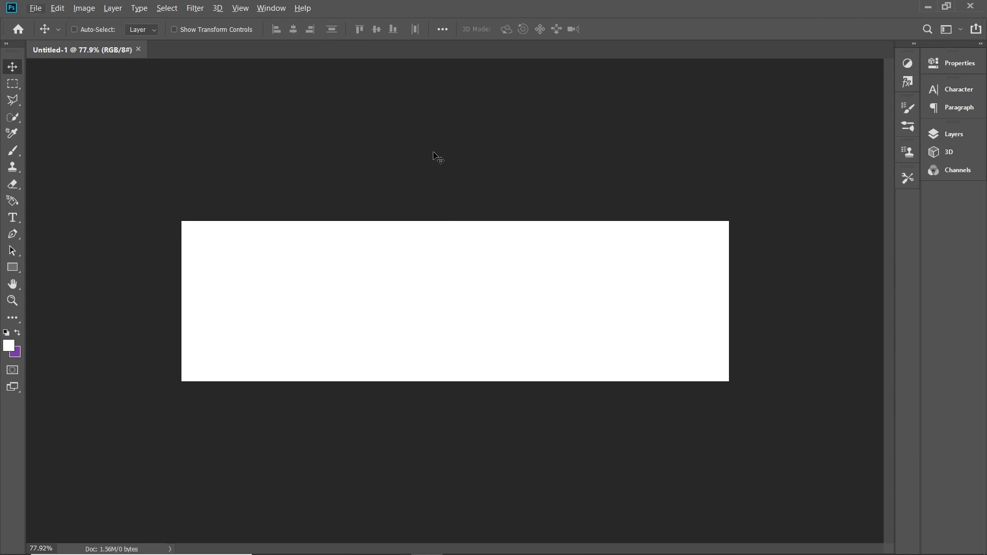
Place the jumping-man photo from the 3x1 Poster folder in the banner and enlarge it to about 24%, with the man right of centre
{"action": "key", "text": "alt+Tab"}
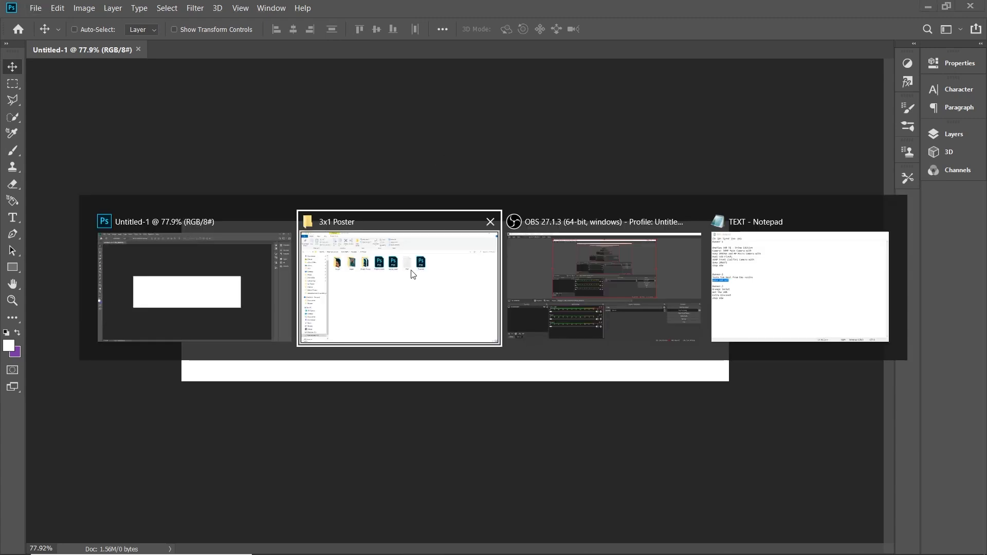
{"action": "double_click", "coordinate": [247, 177]}
{"action": "left_click_drag", "start_coordinate": [196, 163], "coordinate": [422, 276]}
{"action": "key", "text": "alt+Tab"}
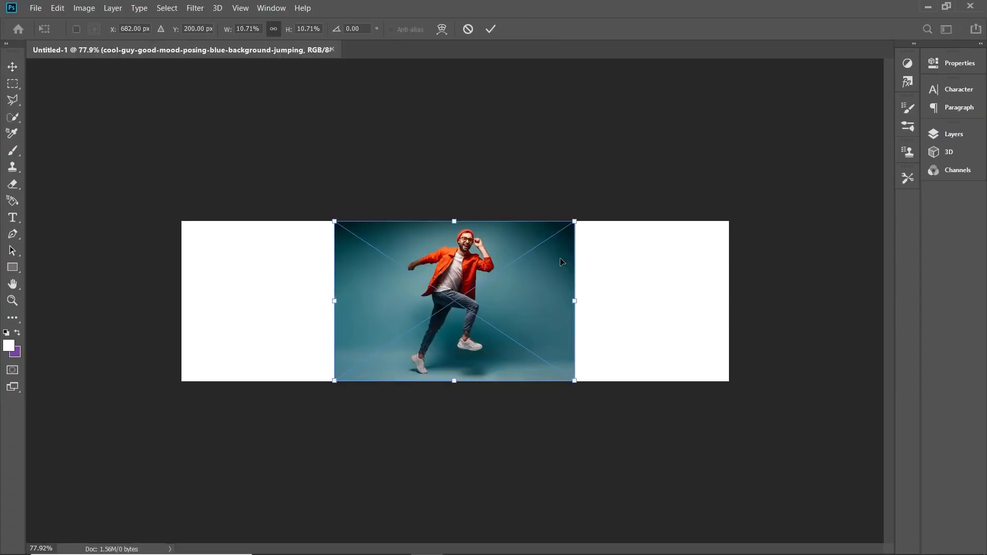
{"action": "left_click_drag", "start_coordinate": [572, 299], "coordinate": [714, 299]}
{"action": "left_click_drag", "start_coordinate": [488, 277], "coordinate": [511, 333]}
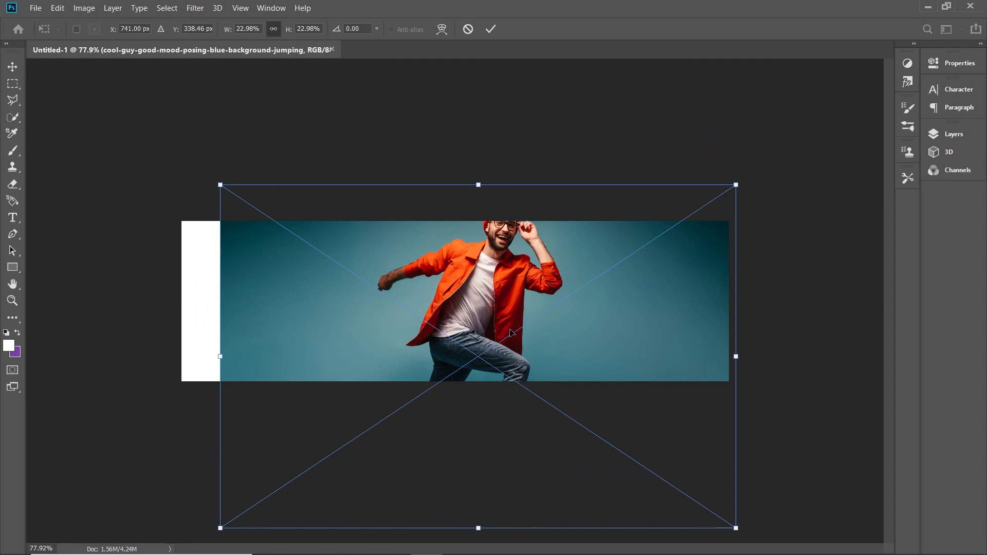
{"action": "key", "text": "Return"}
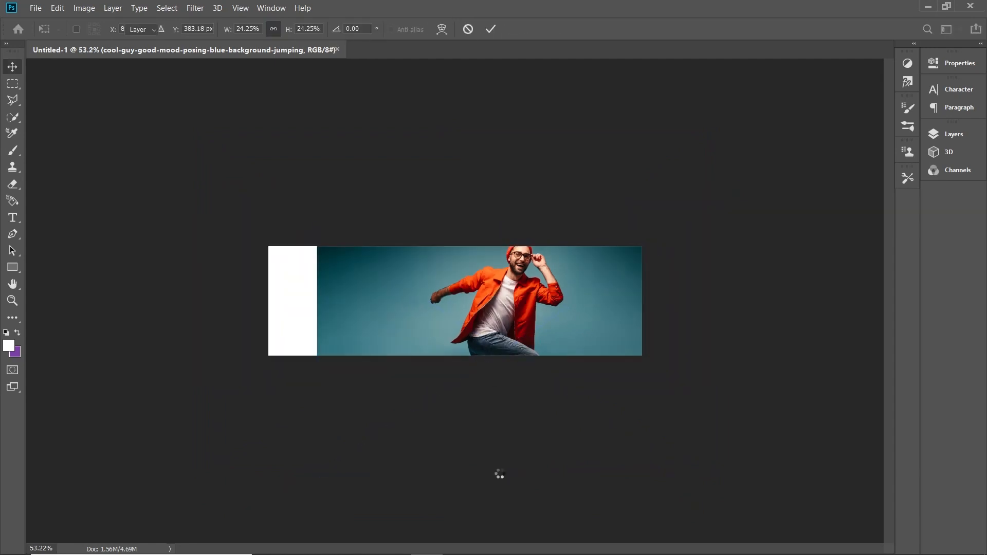
Add a Solid Color fill layer directly above the Background, using a teal sampled from the left part of the photo
{"action": "left_click", "coordinate": [948, 136]}
{"action": "left_click", "coordinate": [839, 218]}
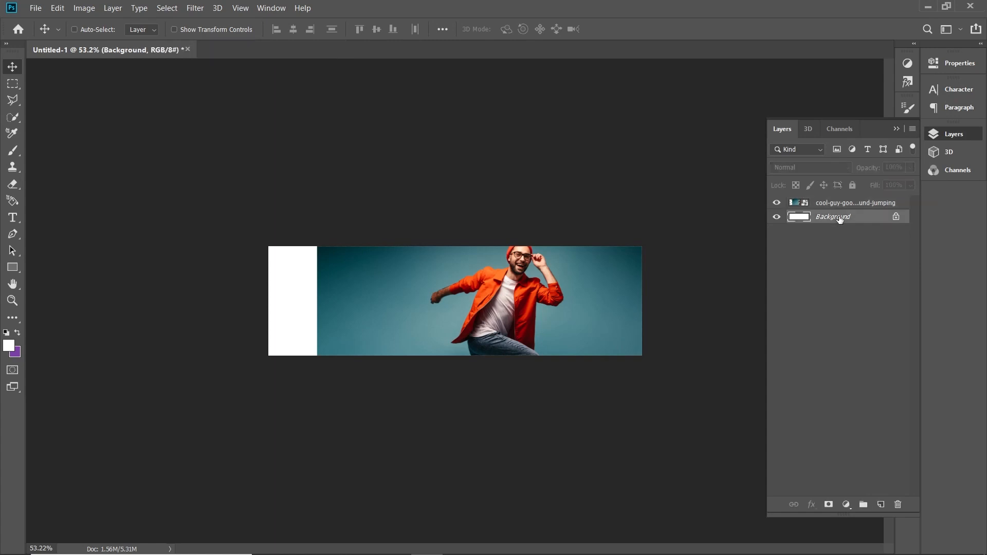
{"action": "left_click", "coordinate": [846, 504]}
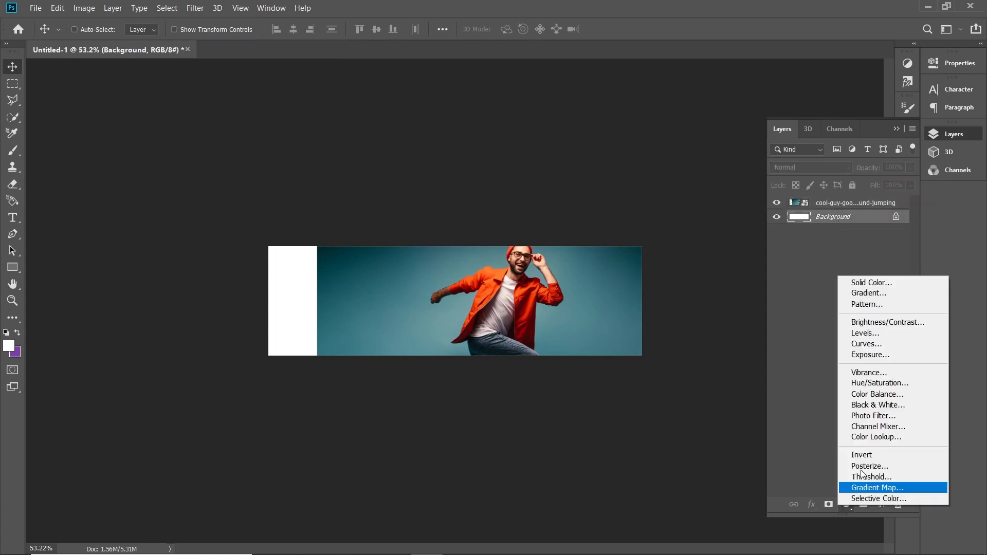
{"action": "left_click", "coordinate": [876, 282]}
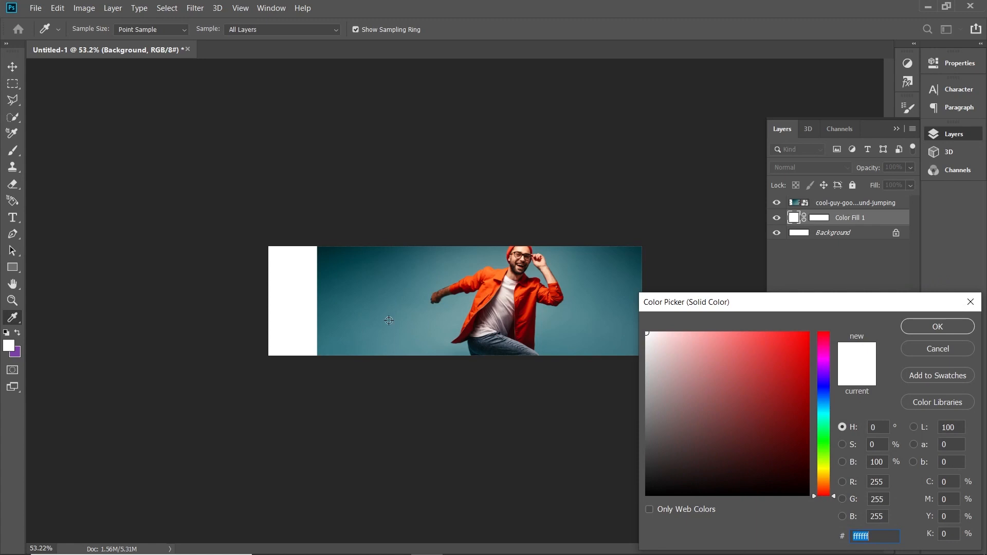
{"action": "left_click", "coordinate": [345, 307]}
{"action": "left_click", "coordinate": [331, 308]}
{"action": "key", "text": "Return"}
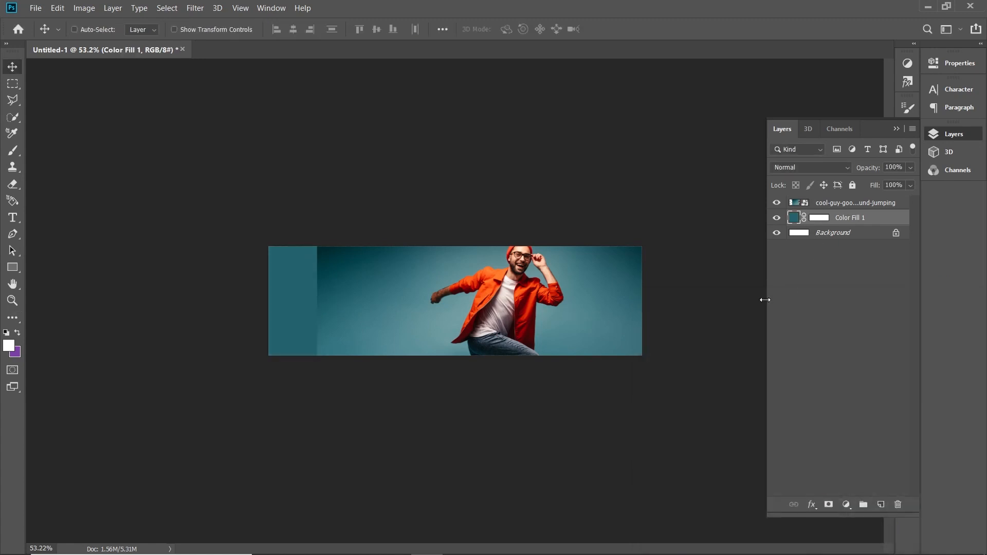
Add a layer mask to the photo layer and paint its left edge away with a soft black 500 px brush
{"action": "left_click", "coordinate": [837, 205]}
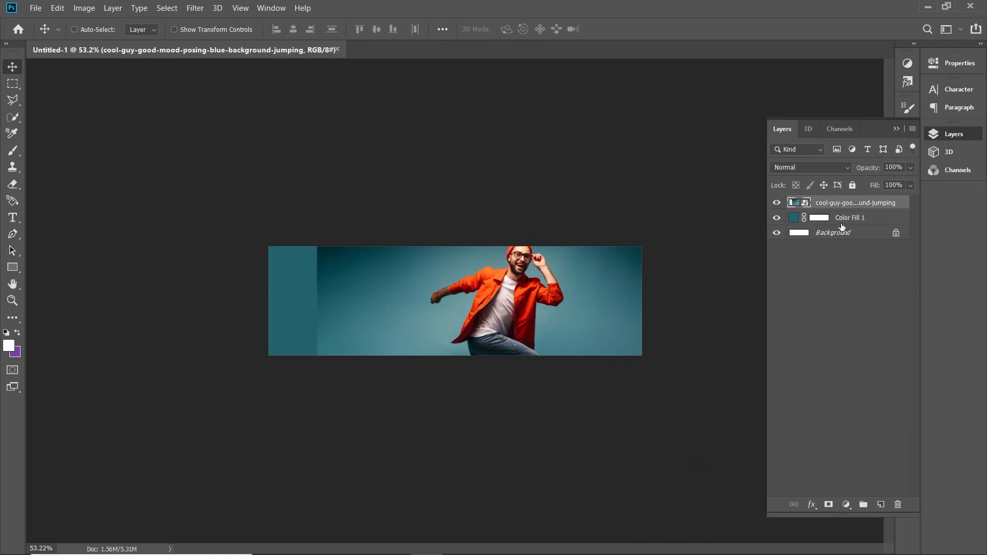
{"action": "left_click", "coordinate": [828, 504]}
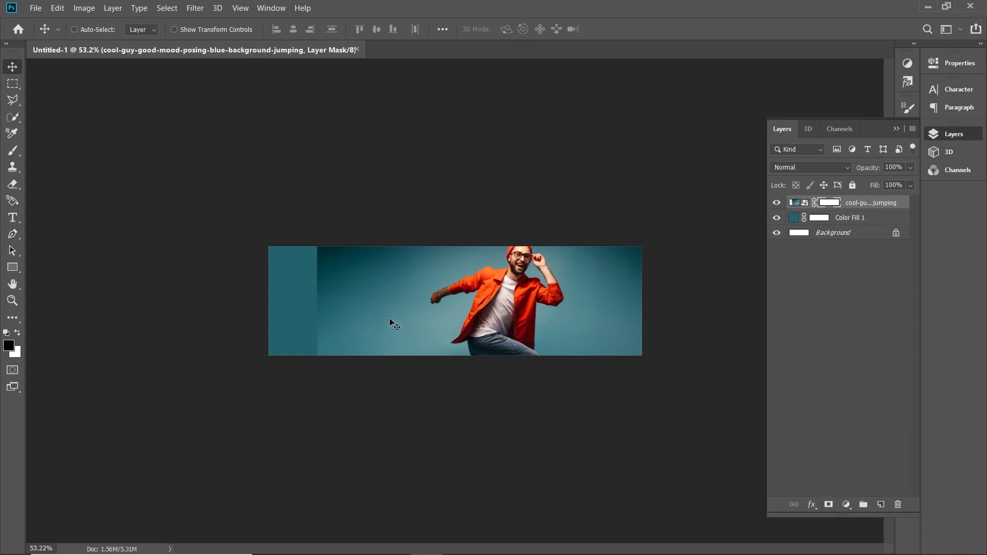
{"action": "key", "text": "b"}
{"action": "key", "text": "bracketright"}
{"action": "key", "text": "bracketright"}
{"action": "key", "text": "bracketright"}
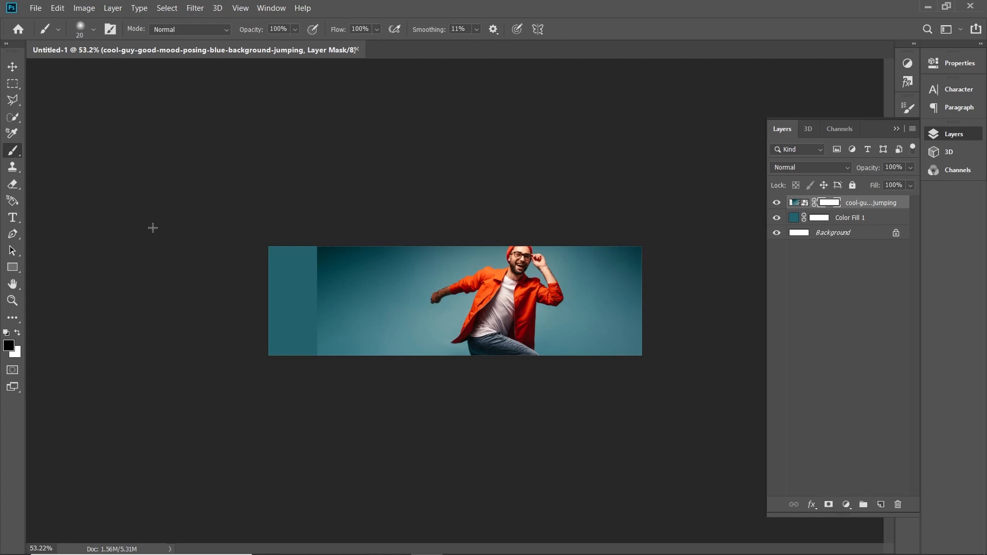
{"action": "right_click", "coordinate": [359, 255]}
{"action": "left_click_drag", "start_coordinate": [488, 244], "coordinate": [492, 245]}
{"action": "key", "text": "Return"}
{"action": "key", "text": "bracketleft"}
{"action": "key", "text": "bracketright"}
{"action": "key", "text": "bracketright"}
{"action": "key", "text": "bracketleft"}
{"action": "mouse_move", "coordinate": [326, 380]}
{"action": "left_mouse_down"}
{"action": "mouse_move", "coordinate": [291, 321]}
{"action": "mouse_move", "coordinate": [292, 293]}
{"action": "mouse_move", "coordinate": [266, 356]}
{"action": "mouse_move", "coordinate": [284, 269]}
{"action": "mouse_move", "coordinate": [292, 298]}
{"action": "mouse_move", "coordinate": [295, 257]}
{"action": "left_mouse_up"}
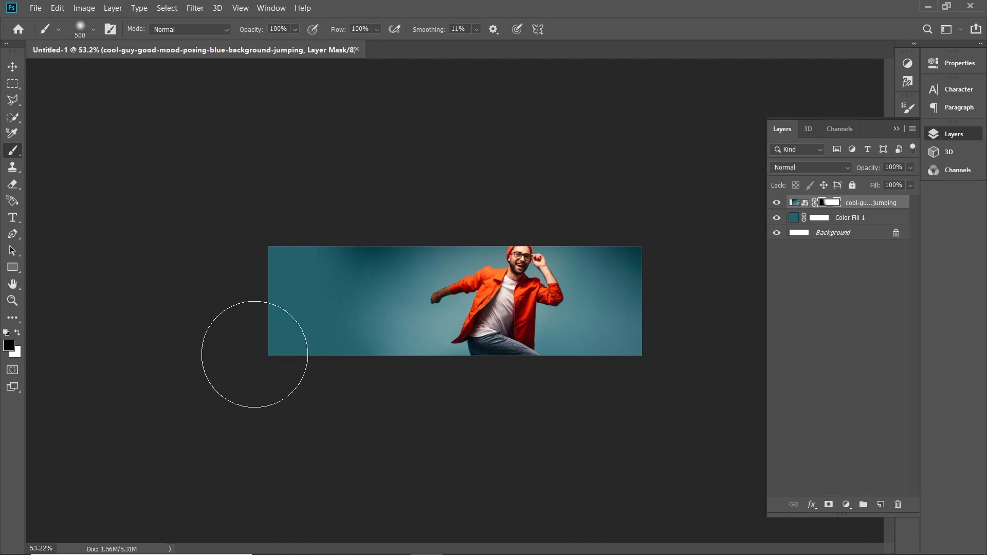
{"action": "key", "text": "v"}
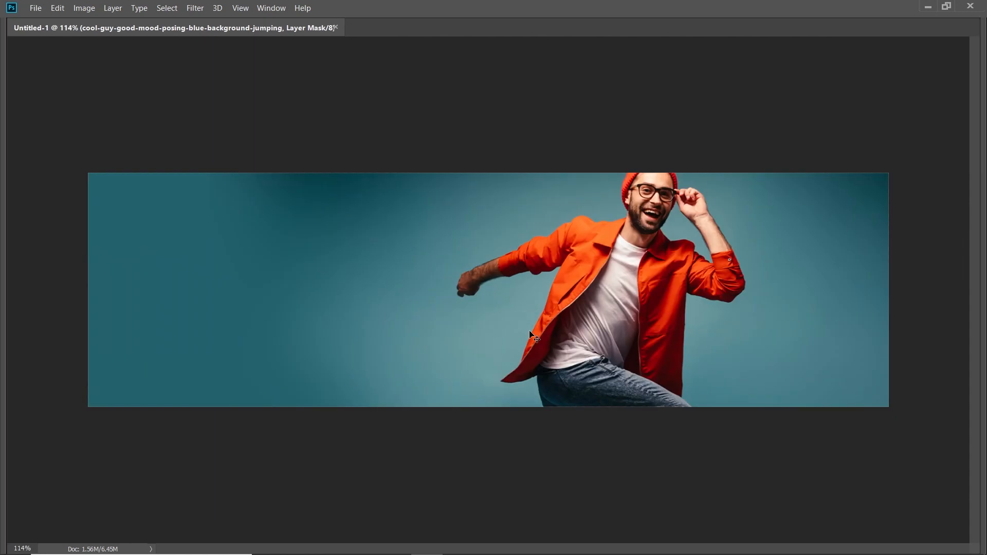
{"action": "key", "text": "Tab"}
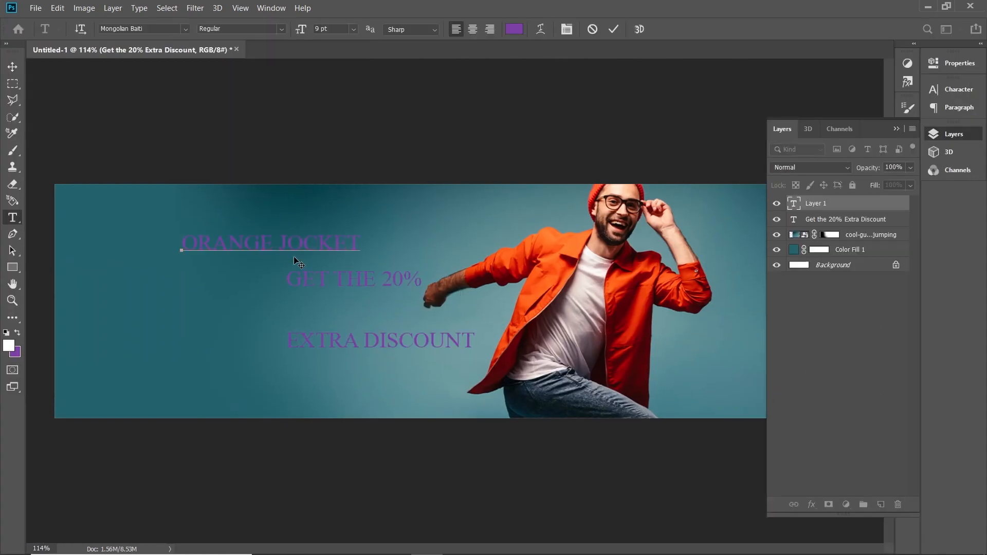
Finish the "Orange Jocket" text layer and move the text above the discount text
{"action": "key", "text": "ctrl+Return"}
{"action": "key", "text": "v"}
{"action": "left_click_drag", "start_coordinate": [267, 246], "coordinate": [427, 223]}
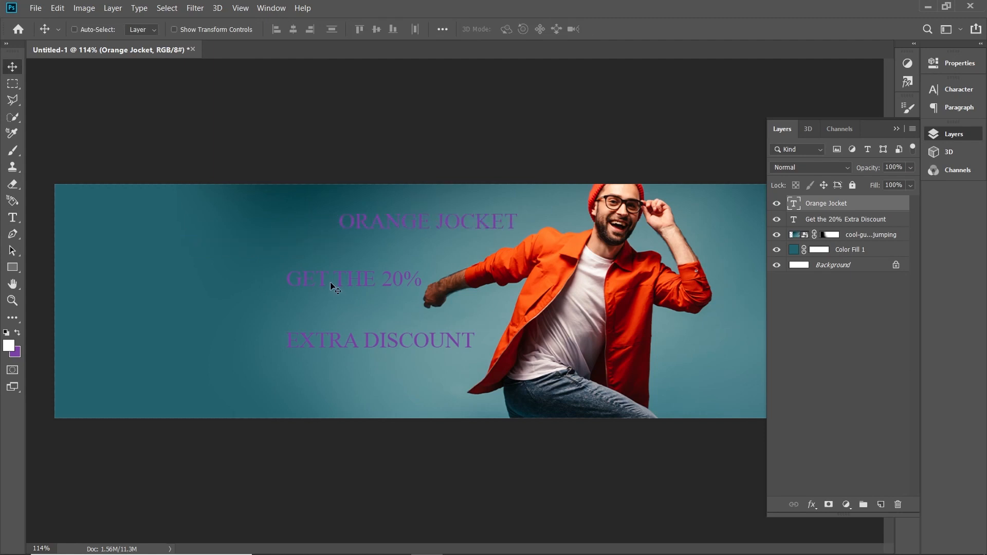
Set the font of the "Get the 20% Extra Discount" text to Abhaya Libre ExtraBold
{"action": "key", "text": "t"}
{"action": "left_click", "coordinate": [331, 282]}
{"action": "key", "text": "ctrl+a"}
{"action": "left_click", "coordinate": [148, 28]}
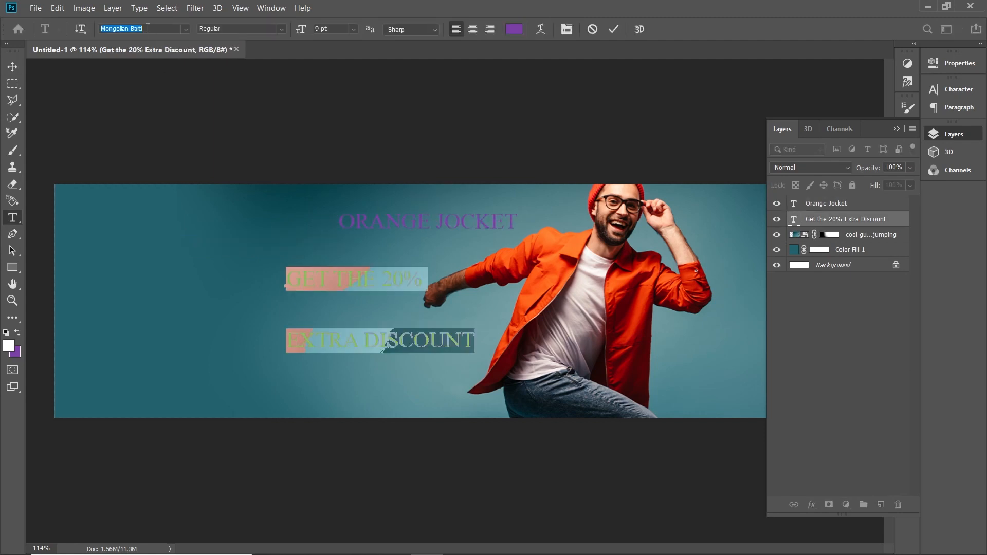
{"action": "type", "text": "abha"}
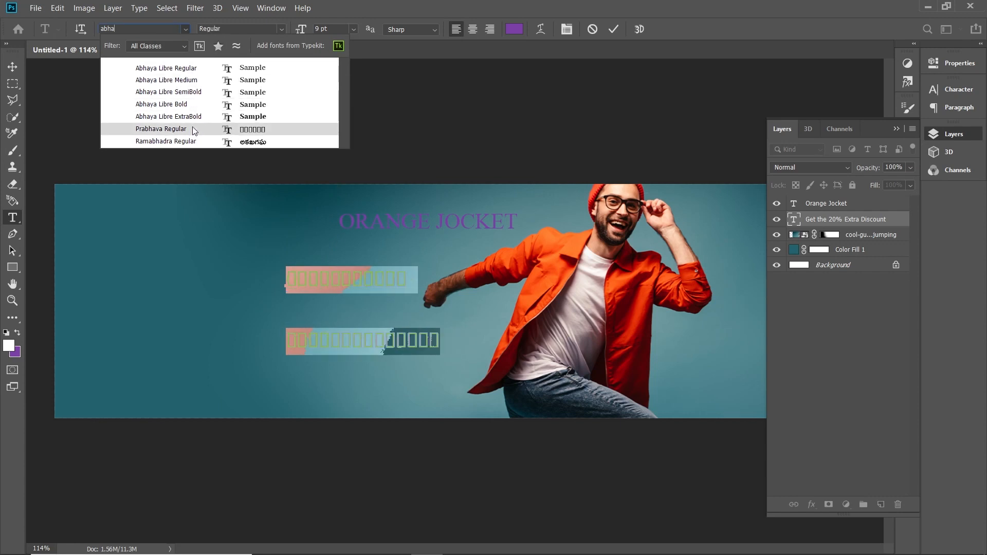
{"action": "key", "text": "Escape"}
{"action": "key", "text": "ctrl+h"}
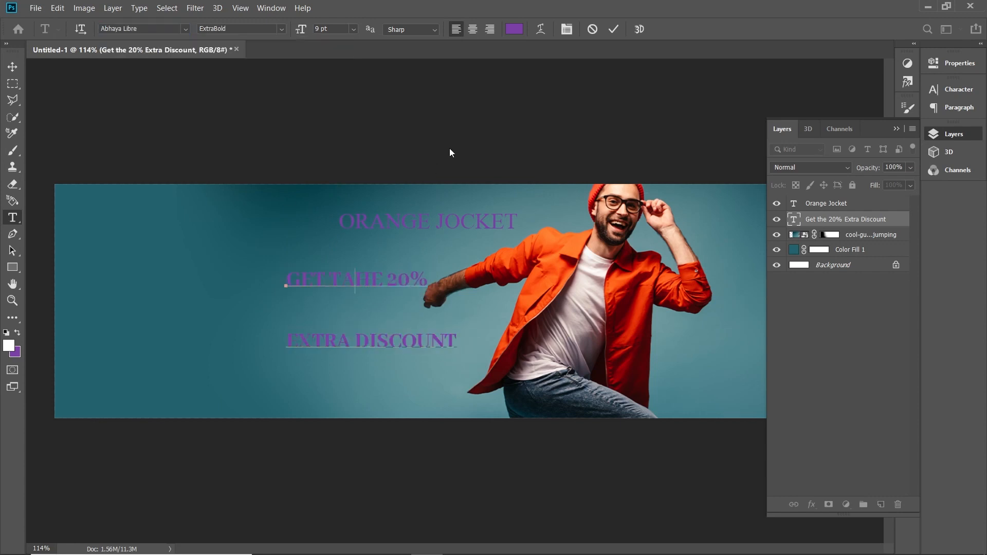
Colour the "Get the 20% Extra Discount" text white (ffffff)
{"action": "key", "text": "ctrl+h"}
{"action": "left_click", "coordinate": [514, 29]}
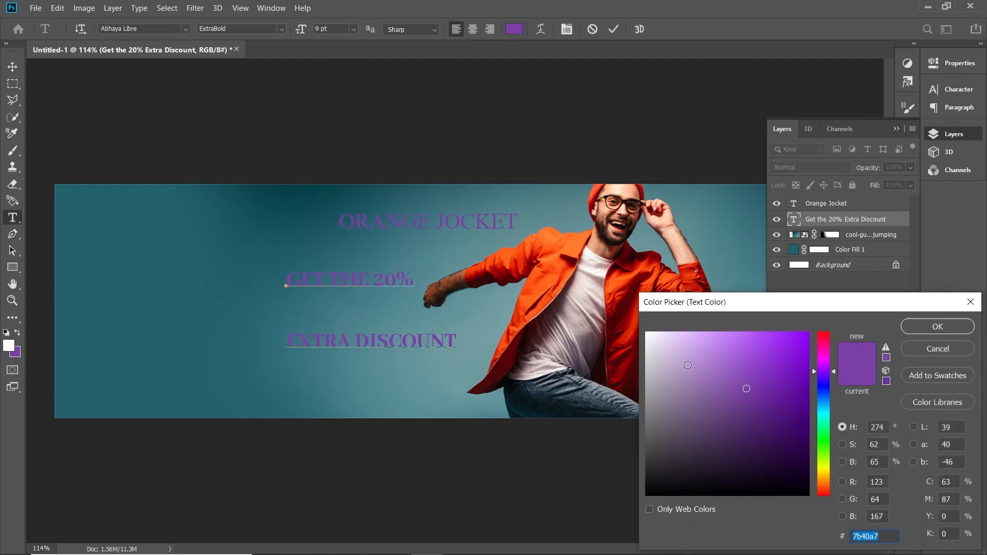
{"action": "type", "text": "ffffff"}
{"action": "left_click", "coordinate": [927, 328]}
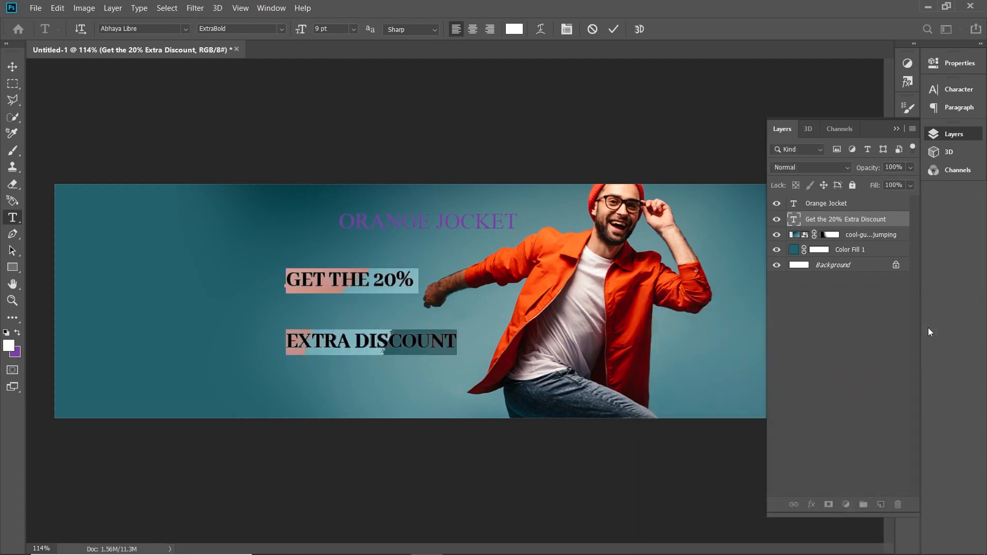
Tighten the leading of the discount text until its two lines sit close together
{"action": "key", "text": "alt+Up"}
{"action": "key", "text": "alt+Up"}
{"action": "key", "text": "alt+Up"}
{"action": "key", "text": "alt+Up"}
{"action": "key", "text": "alt+Up"}
{"action": "key", "text": "alt+Up"}
{"action": "key", "text": "alt+Up"}
{"action": "key", "text": "alt+Up"}
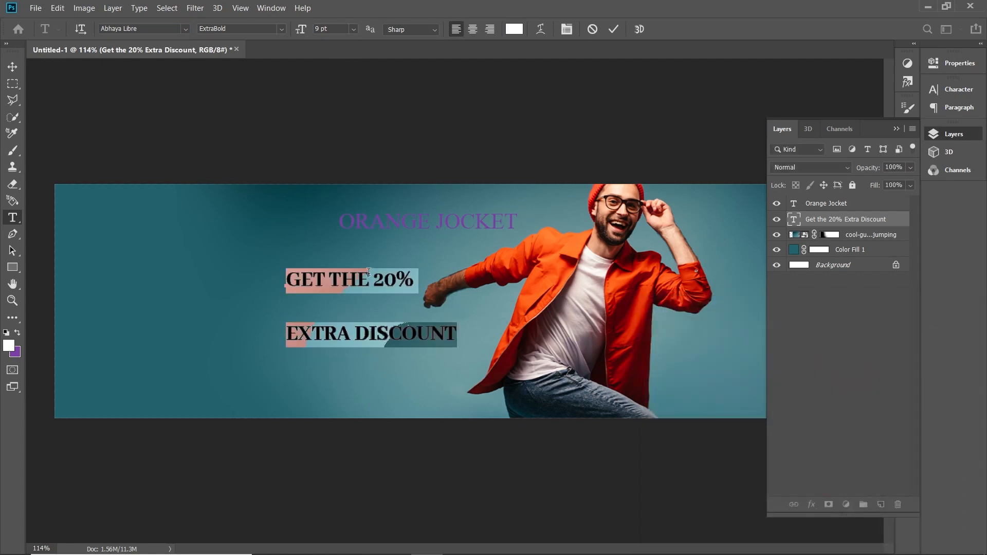
{"action": "key", "text": "alt+Up"}
{"action": "key", "text": "alt+Up"}
{"action": "key", "text": "alt+Up"}
{"action": "key", "text": "alt+Up"}
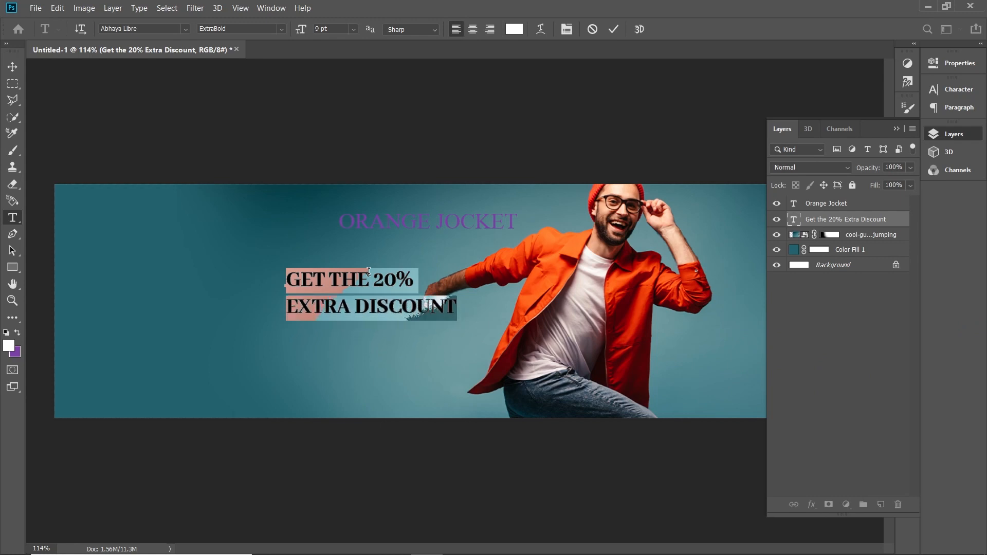
{"action": "key", "text": "Escape"}
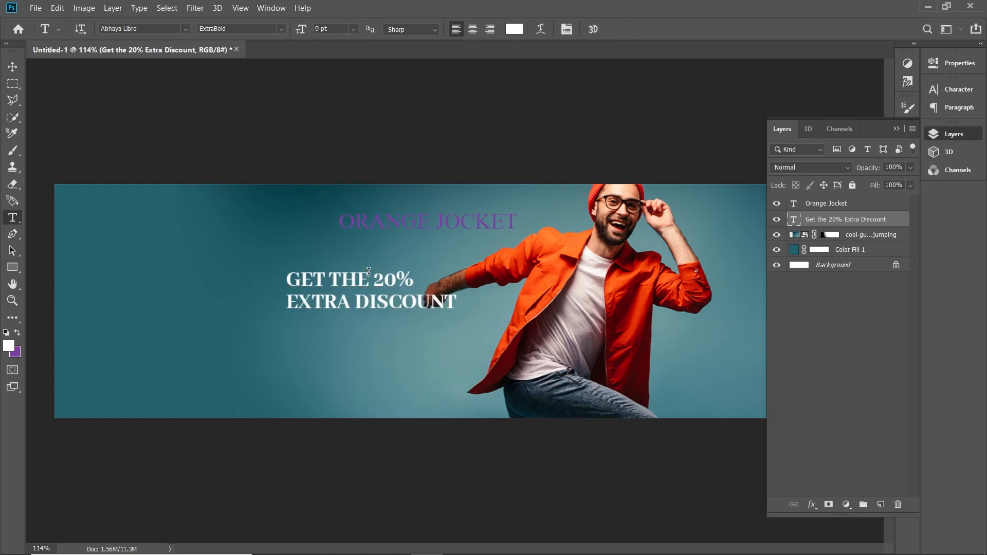
Move the discount text to the left part of the banner and align "Orange Jocket" just above it
{"action": "key", "text": "v"}
{"action": "left_click_drag", "start_coordinate": [360, 301], "coordinate": [200, 305]}
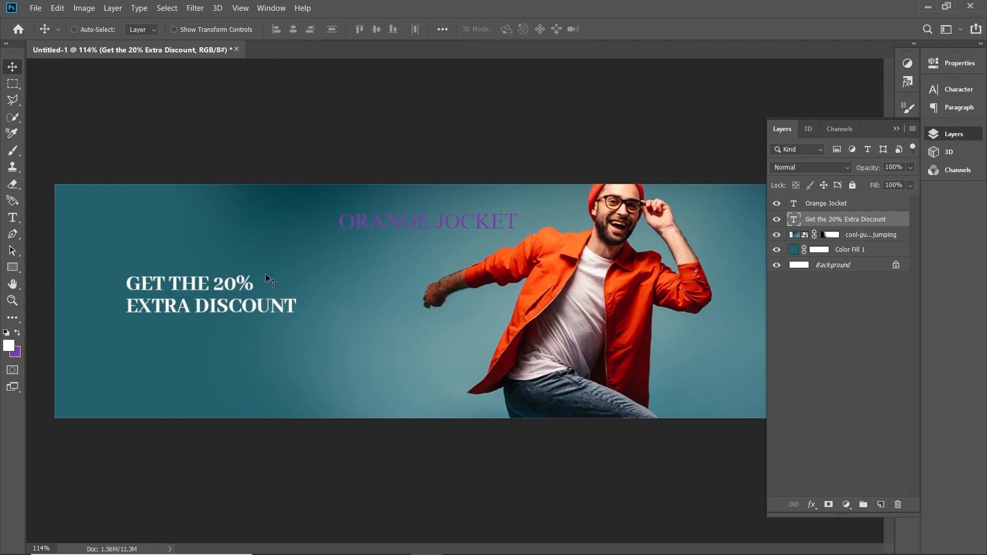
{"action": "left_click_drag", "start_coordinate": [404, 220], "coordinate": [191, 252]}
Recolour the "Orange Jocket" text with white sampled from the man's T-shirt
{"action": "double_click", "coordinate": [191, 252]}
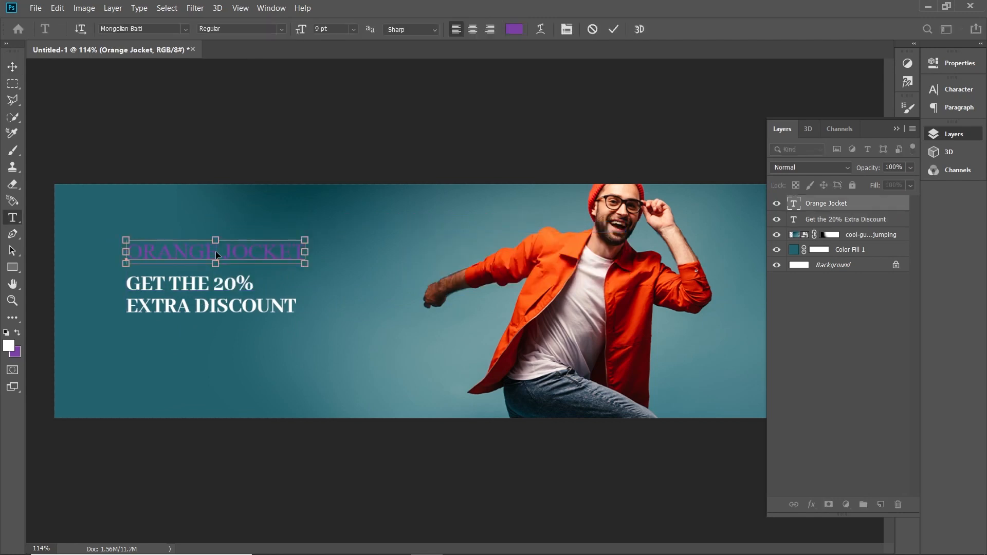
{"action": "left_click", "coordinate": [514, 29]}
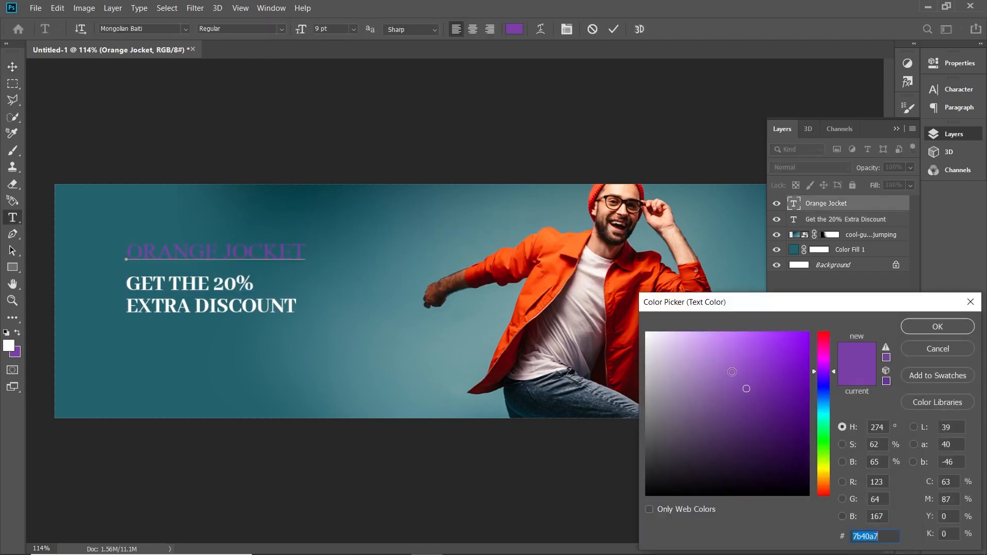
{"action": "left_click", "coordinate": [580, 309]}
{"action": "key", "text": "Return"}
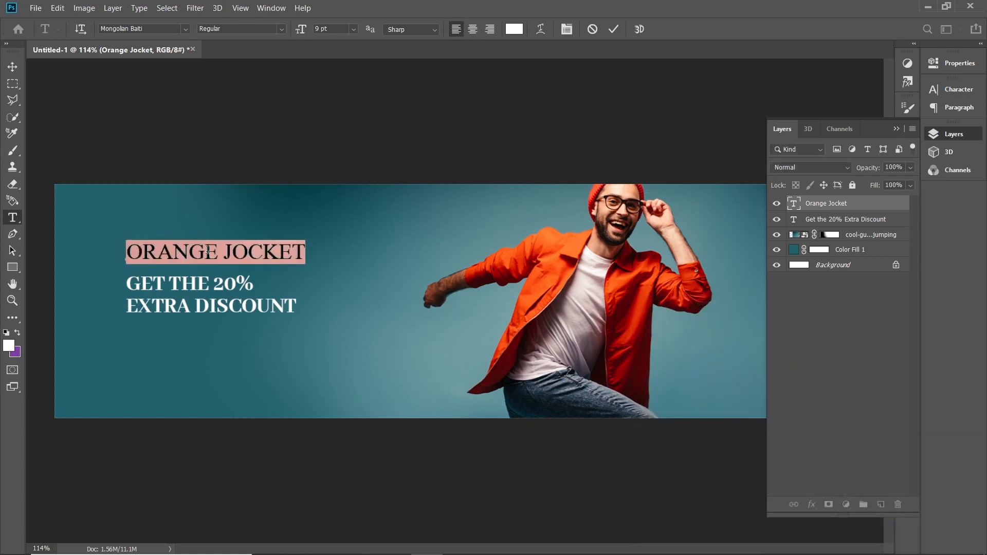
Set the font of the "Orange Jocket" text to Abhaya Libre Bold
{"action": "key", "text": "ctrl+t"}
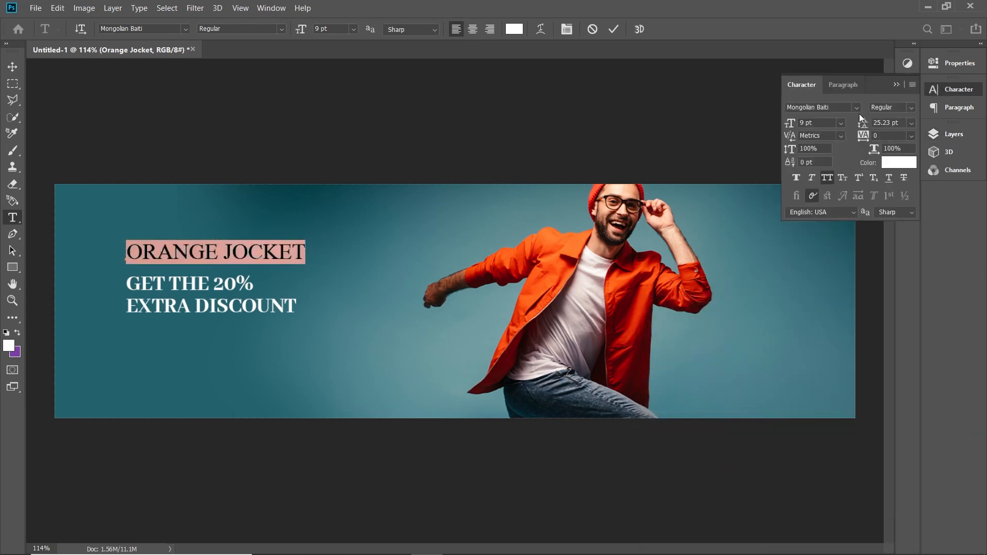
{"action": "left_click", "coordinate": [911, 107]}
{"action": "left_click", "coordinate": [814, 108]}
{"action": "double_click", "coordinate": [816, 107]}
{"action": "left_click", "coordinate": [836, 108]}
{"action": "triple_click", "coordinate": [836, 108]}
{"action": "type", "text": "bh"}
{"action": "key", "text": "BackSpace"}
{"action": "key", "text": "BackSpace"}
{"action": "type", "text": "ah"}
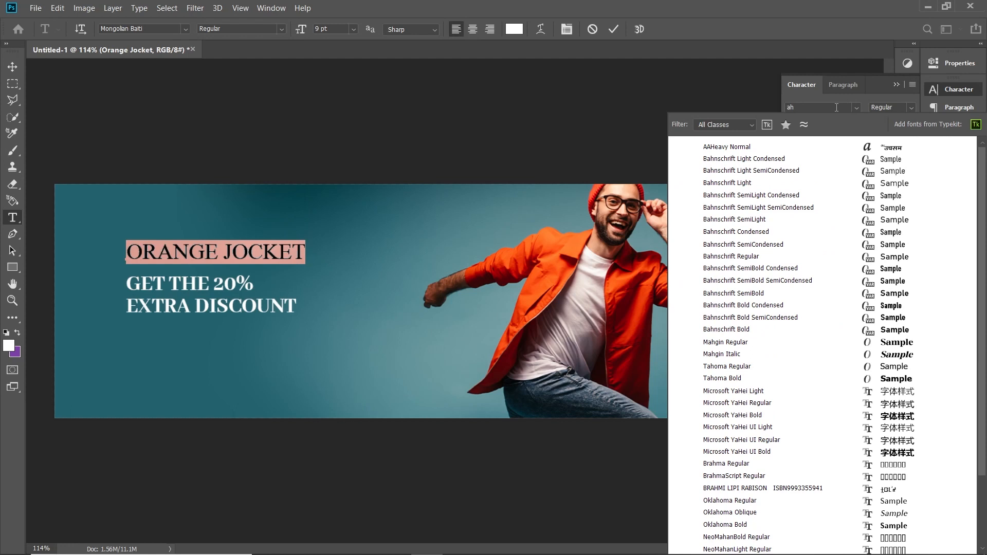
{"action": "type", "text": "ay"}
{"action": "key", "text": "BackSpace"}
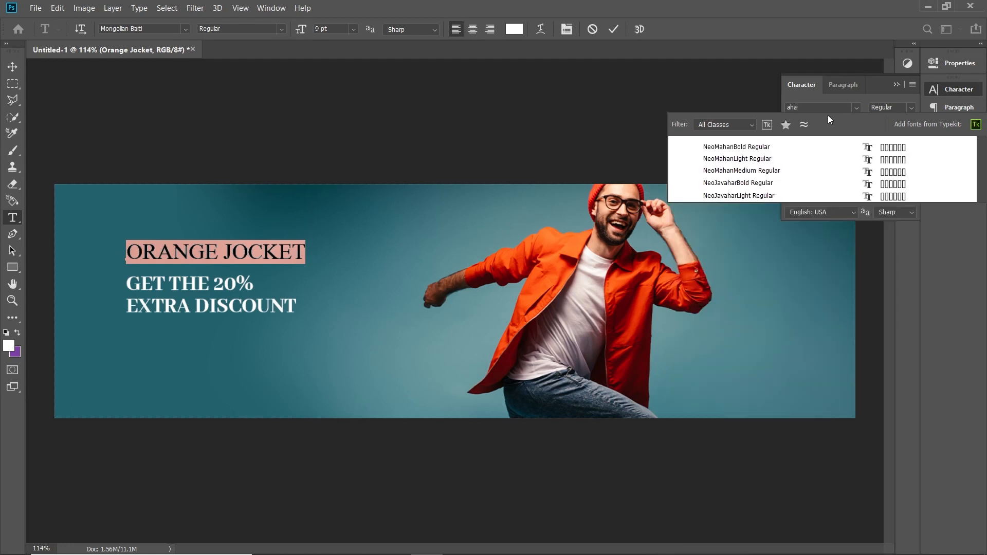
{"action": "key", "text": "BackSpace"}
{"action": "key", "text": "BackSpace"}
{"action": "type", "text": "bhaya Libre"}
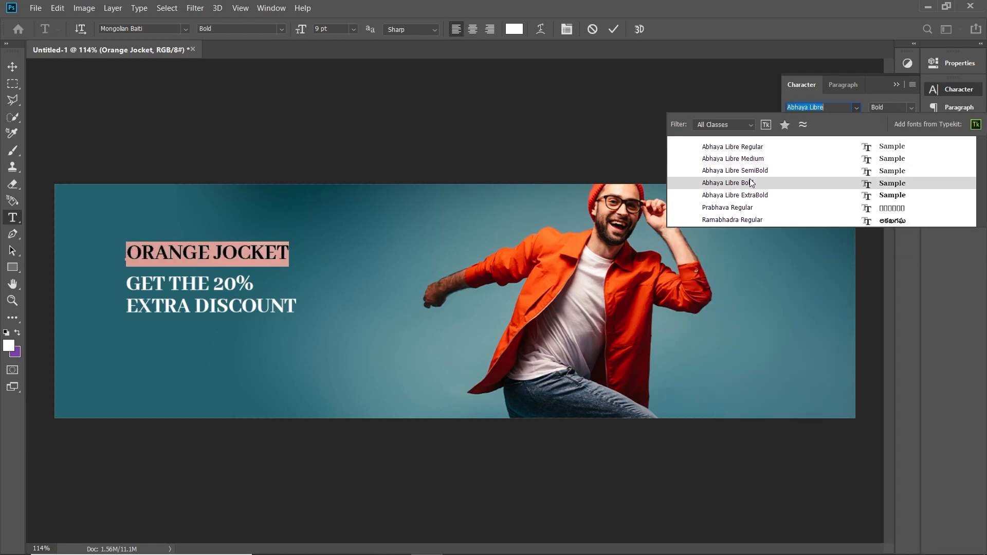
{"action": "left_click", "coordinate": [752, 184]}
Reduce the "Orange Jocket" text to 5 pt and move it closer above the discount headline, left-aligned
{"action": "key", "text": "ctrl+shift+comma"}
{"action": "key", "text": "ctrl+shift+comma"}
{"action": "key", "text": "ctrl+shift+comma"}
{"action": "key", "text": "ctrl+shift+comma"}
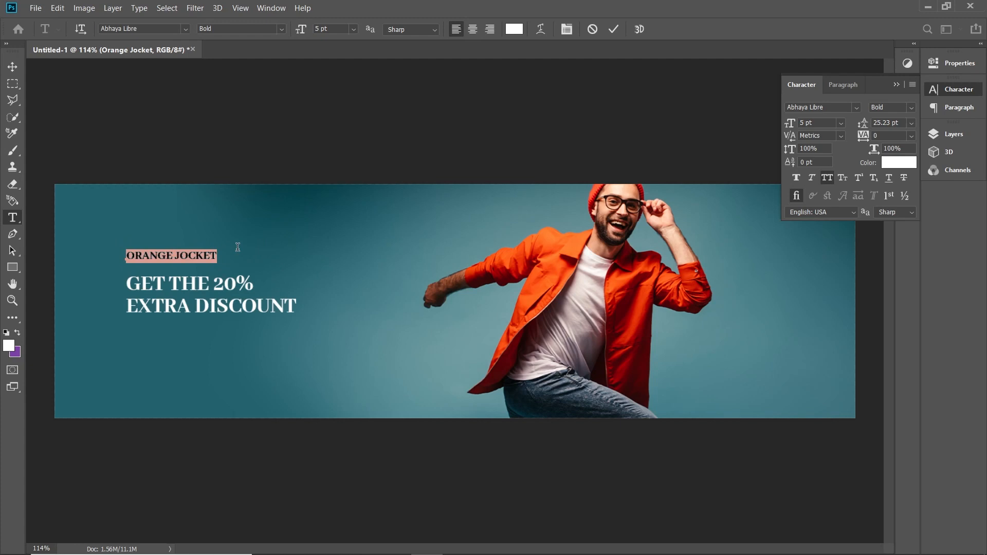
{"action": "key", "text": "ctrl"}
{"action": "key", "text": "ctrl+Return"}
{"action": "key", "text": "v"}
{"action": "left_click_drag", "start_coordinate": [187, 258], "coordinate": [179, 262]}
Widen the letter spacing of the "Orange Jocket" text to a tracking of 80
{"action": "key", "text": "z"}
{"action": "left_click_drag", "start_coordinate": [141, 301], "coordinate": [177, 302]}
{"action": "key", "text": "t"}
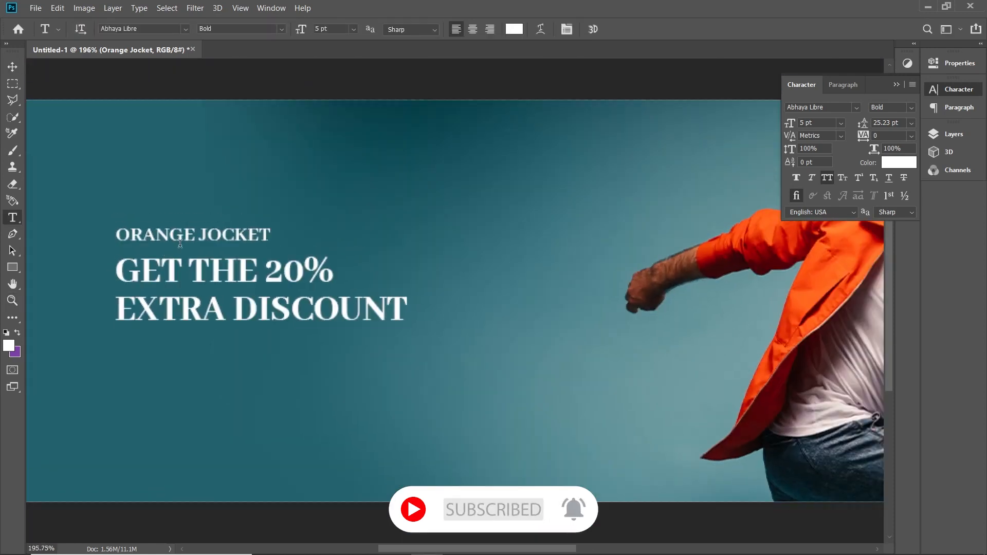
{"action": "triple_click", "coordinate": [180, 243]}
{"action": "key", "text": "alt+Right"}
{"action": "key", "text": "alt+Right"}
{"action": "key", "text": "alt+Right"}
{"action": "key", "text": "alt+Right"}
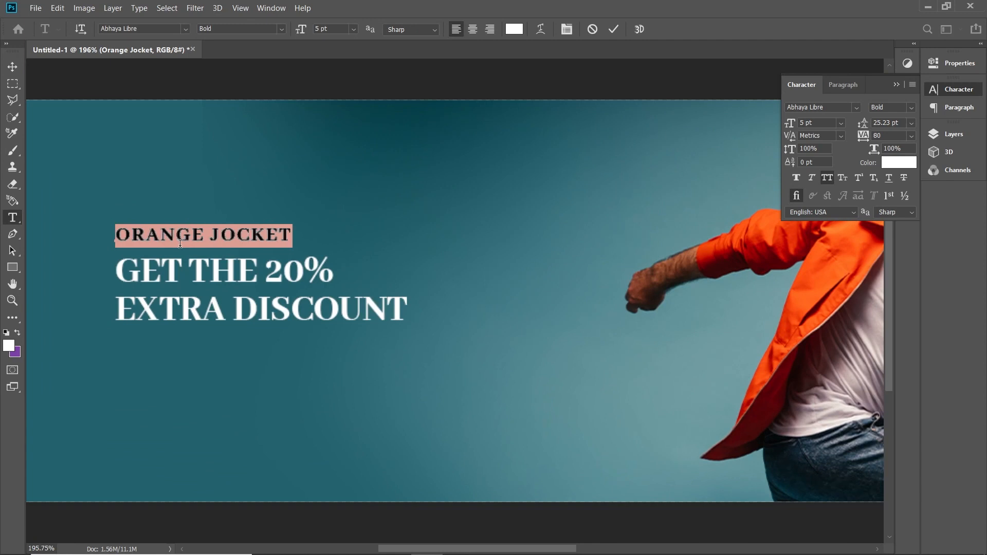
{"action": "key", "text": "ctrl+Return"}
{"action": "key", "text": "v"}
{"action": "key", "text": "z"}
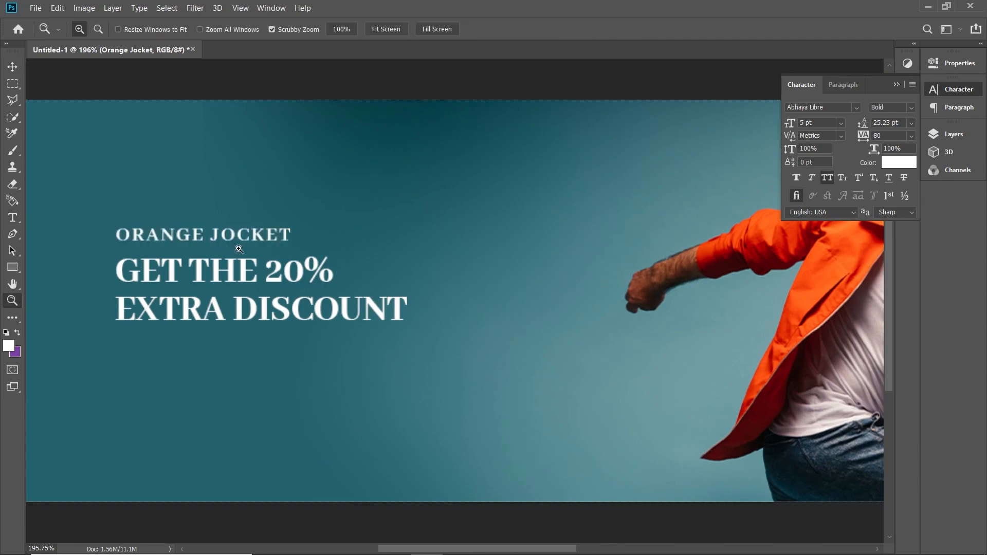
Add a new text layer reading "SALE" above the "Orange Jocket" layer, beside the man's outstretched arm
{"action": "left_click_drag", "start_coordinate": [240, 248], "coordinate": [219, 249]}
{"action": "key", "text": "v"}
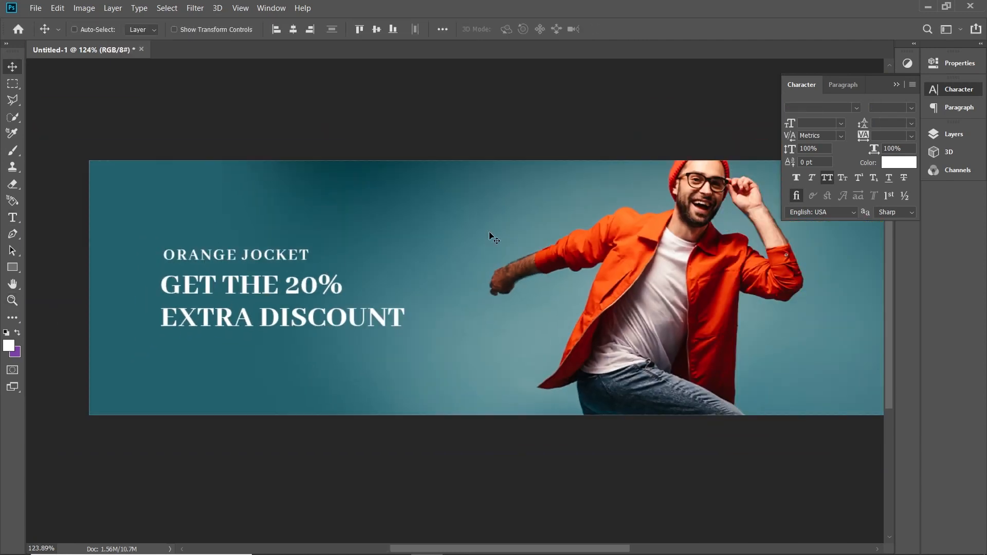
{"action": "left_click", "coordinate": [961, 134]}
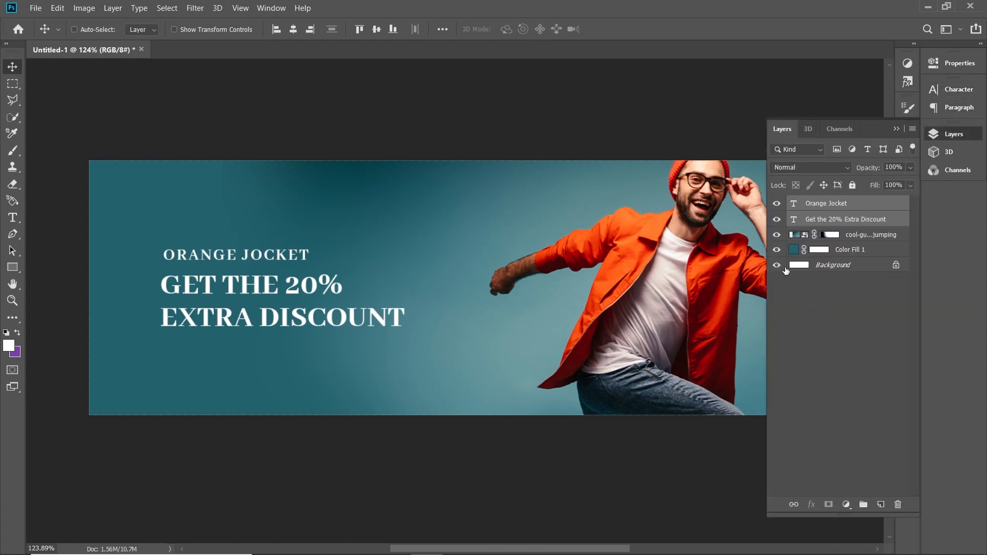
{"action": "left_click", "coordinate": [828, 208]}
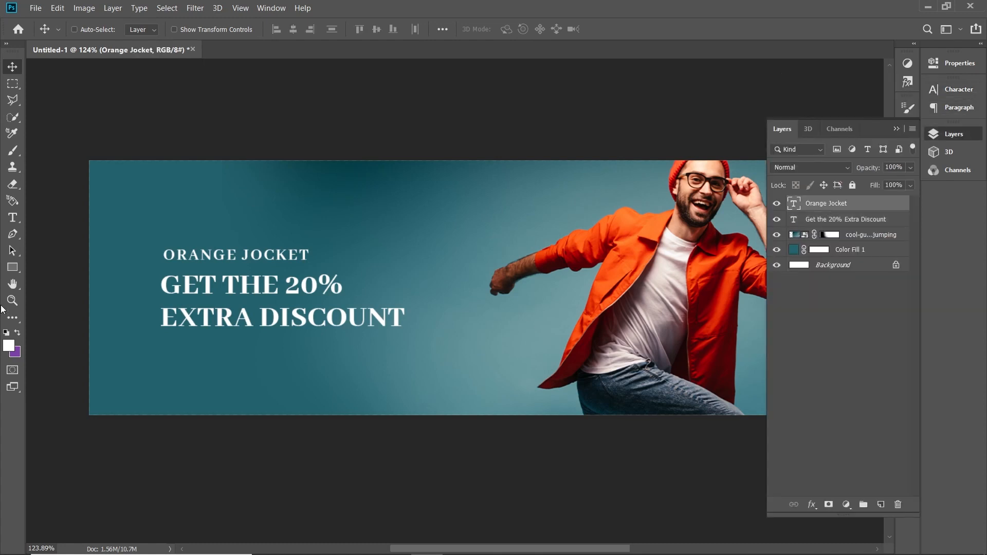
{"action": "left_click", "coordinate": [12, 217]}
{"action": "left_click", "coordinate": [460, 250]}
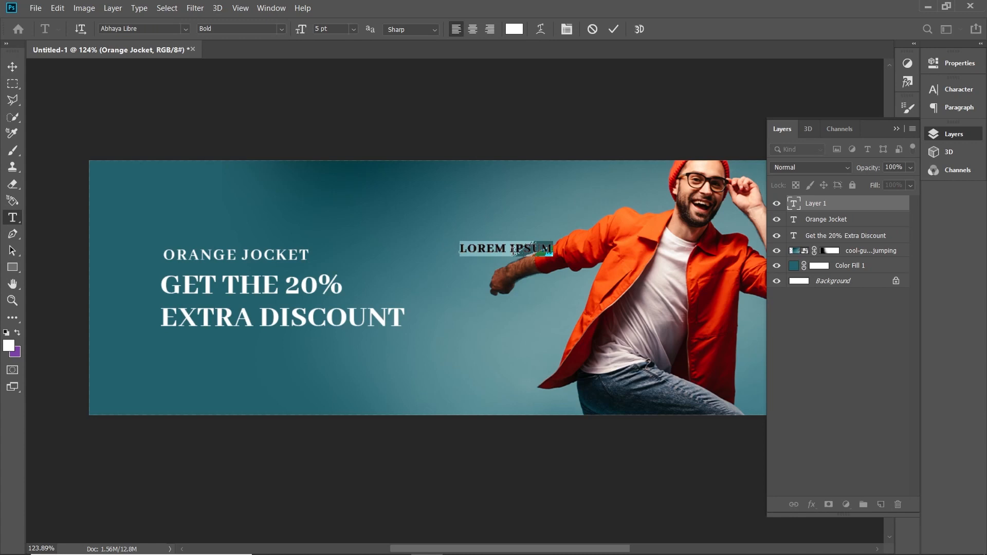
{"action": "type", "text": "SALE"}
Set the font of the "SALE" text to Pangram ExtraBold
{"action": "left_click_drag", "start_coordinate": [513, 251], "coordinate": [459, 251]}
{"action": "left_click", "coordinate": [137, 28]}
{"action": "type", "text": "pangr"}
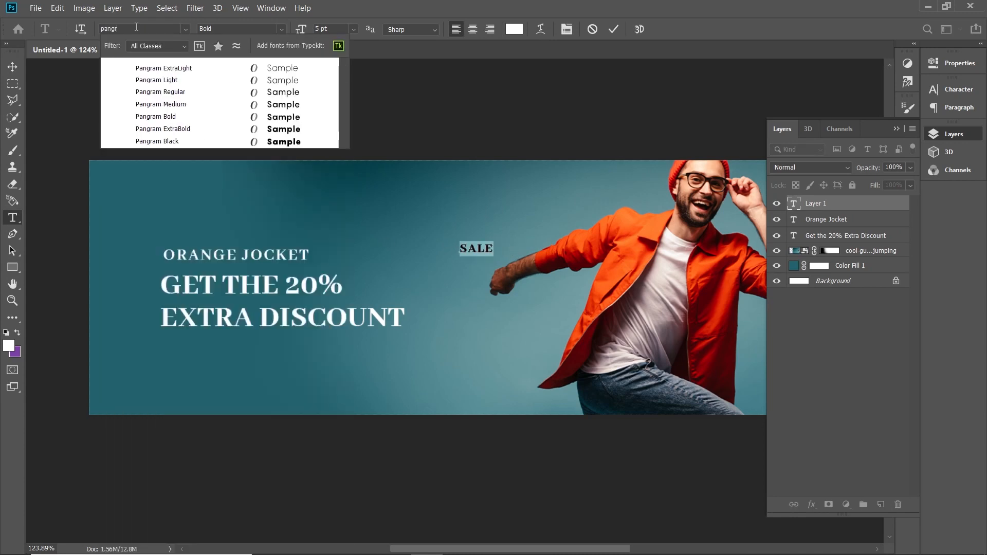
{"action": "left_click", "coordinate": [181, 132]}
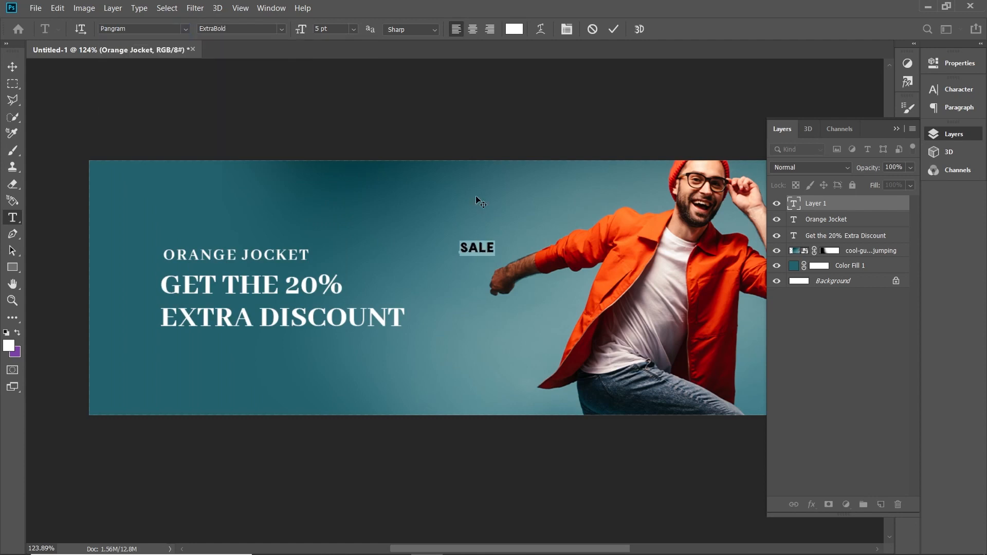
{"action": "key", "text": "ctrl+Return"}
Enlarge the "SALE" text greatly and position it across the man's torso
{"action": "key", "text": "ctrl+t"}
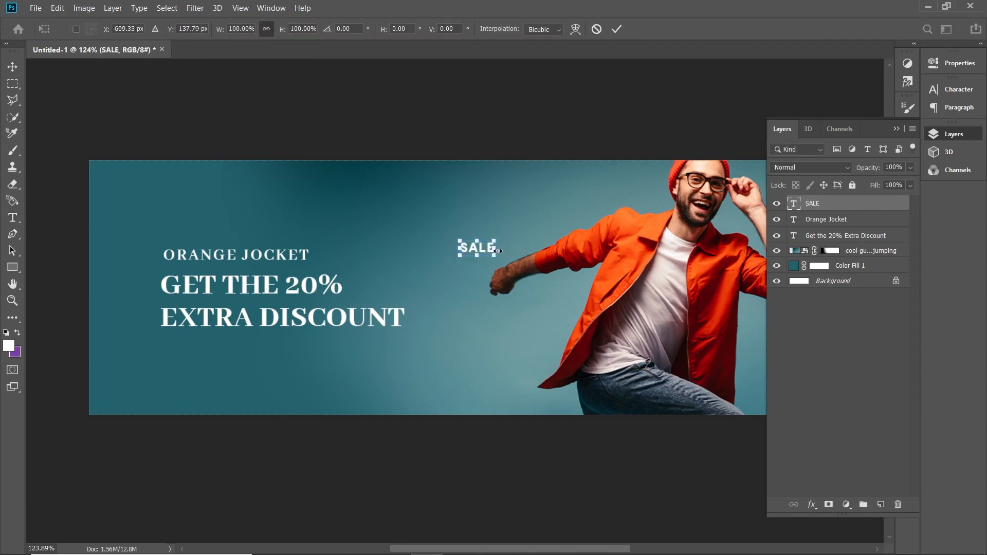
{"action": "left_click_drag", "start_coordinate": [497, 250], "coordinate": [719, 240]}
{"action": "key", "text": "Return"}
{"action": "key", "text": "Tab"}
{"action": "left_click_drag", "start_coordinate": [632, 255], "coordinate": [709, 337]}
{"action": "left_click_drag", "start_coordinate": [770, 338], "coordinate": [797, 328]}
{"action": "key", "text": "Return"}
Widen the letter spacing of the "SALE" text to a tracking of 140
{"action": "key", "text": "t"}
{"action": "left_click", "coordinate": [675, 331]}
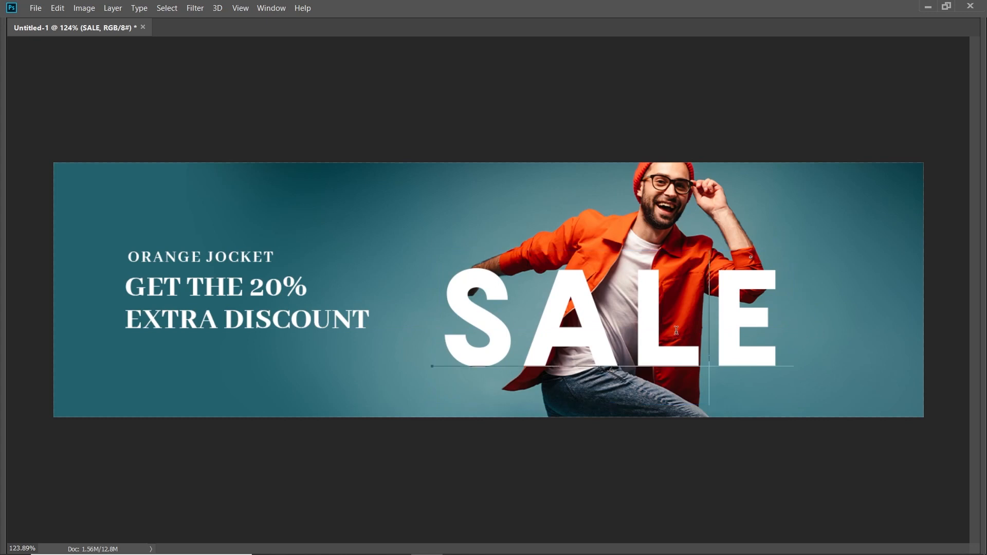
{"action": "key", "text": "ctrl+a"}
{"action": "key", "text": "alt+Right"}
{"action": "key", "text": "alt+Right"}
{"action": "key", "text": "alt+Right"}
{"action": "key", "text": "ctrl+Return"}
Scale the "SALE" text down slightly and shift it a little to the left over the man
{"action": "key", "text": "ctrl+t"}
{"action": "left_click_drag", "start_coordinate": [822, 330], "coordinate": [810, 330]}
{"action": "key", "text": "Return"}
{"action": "left_click_drag", "start_coordinate": [664, 335], "coordinate": [653, 334]}
Lower the opacity of the "SALE" text layer to 37%
{"action": "key", "text": "Tab"}
{"action": "left_click_drag", "start_coordinate": [876, 171], "coordinate": [835, 176]}
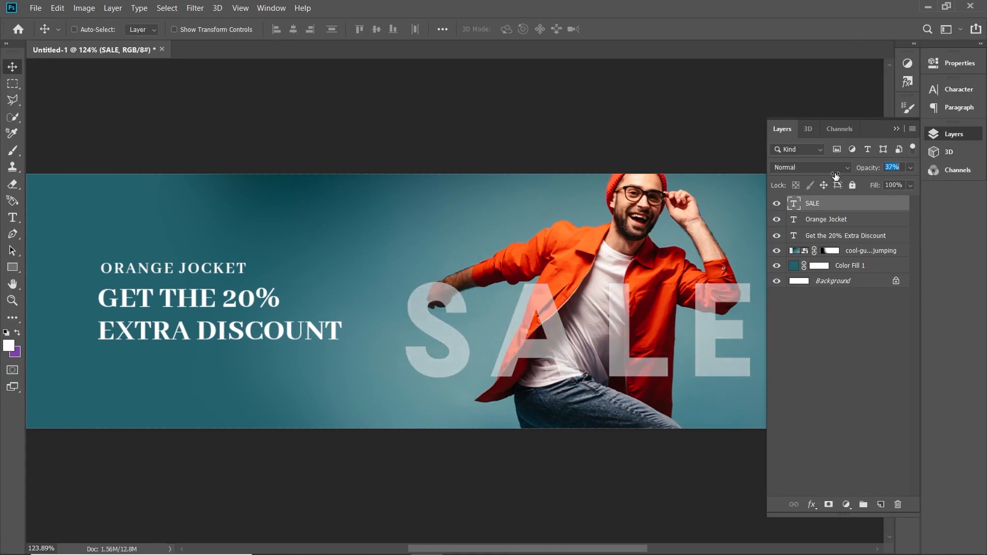
{"action": "key", "text": "z"}
{"action": "scroll", "coordinate": [562, 268], "scroll_direction": "down", "scroll_amount": 4}
{"action": "key", "text": "Tab"}
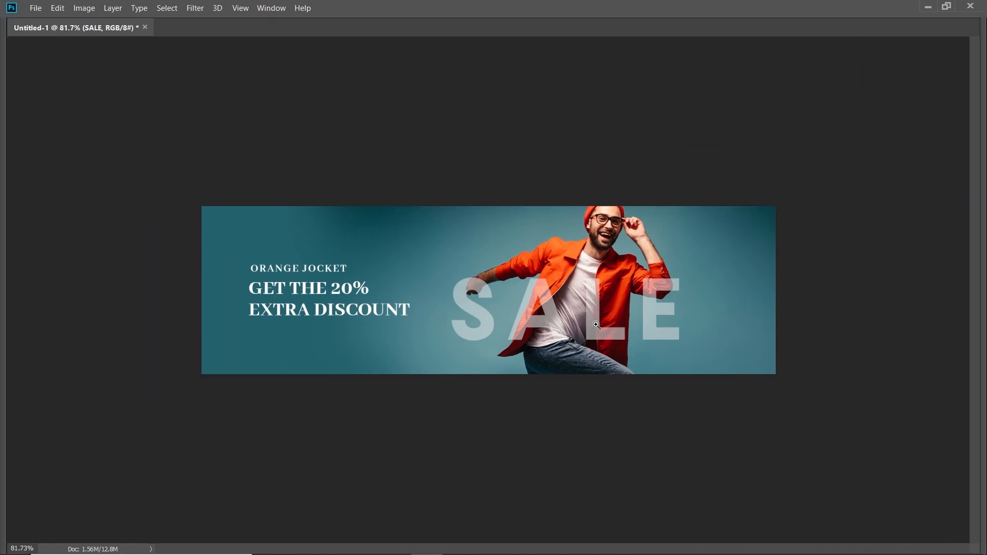
Draw a rectangle shape of 120 × 46 px just below the "Extra Discount" line
{"action": "scroll", "coordinate": [488, 291], "scroll_direction": "up", "scroll_amount": 4}
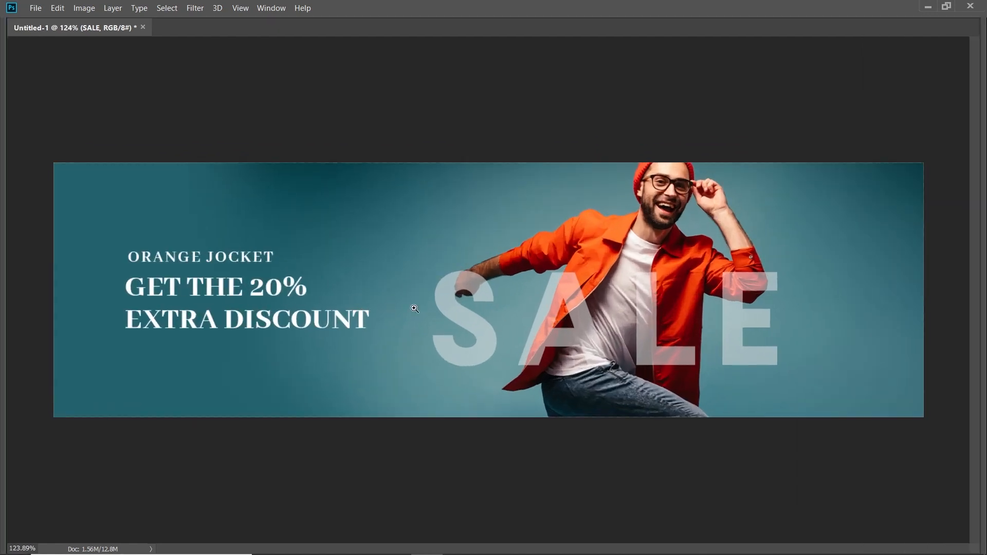
{"action": "scroll", "coordinate": [459, 320], "scroll_direction": "down", "scroll_amount": 1}
{"action": "scroll", "coordinate": [313, 343], "scroll_direction": "up", "scroll_amount": 4}
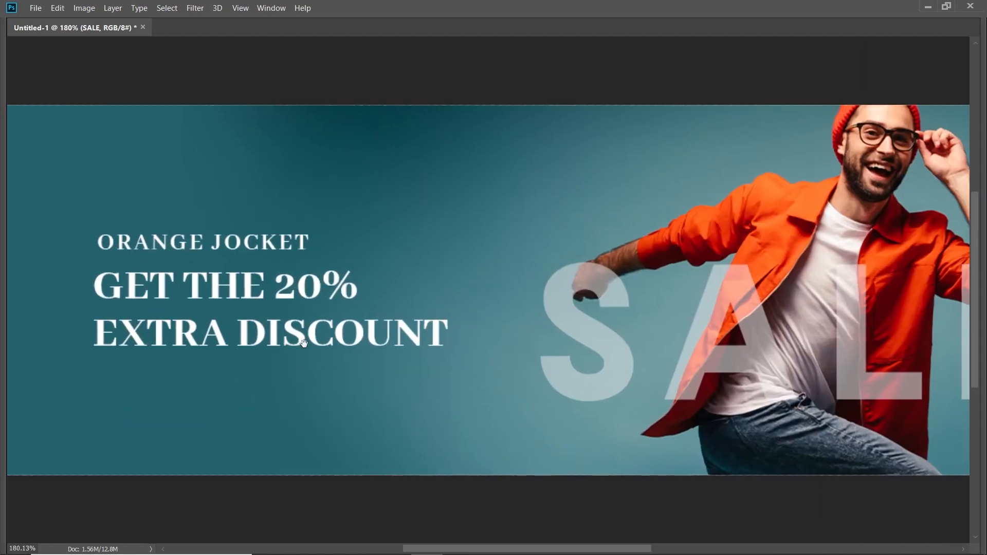
{"action": "key", "text": "Tab"}
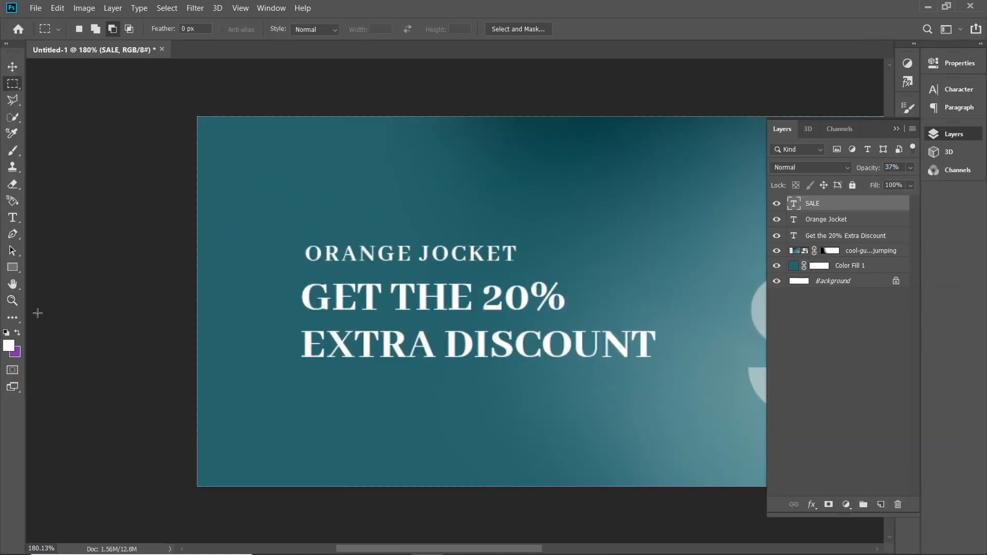
{"action": "left_click_drag", "start_coordinate": [305, 371], "coordinate": [415, 412]}
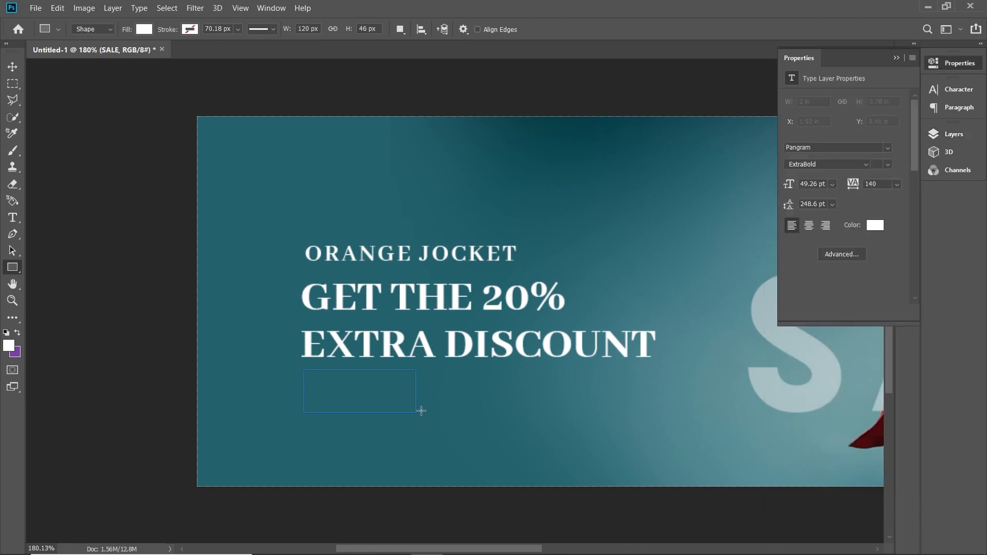
Fill the rectangle with the orange fb4c13 sampled from the man's jacket
{"action": "left_click", "coordinate": [144, 29]}
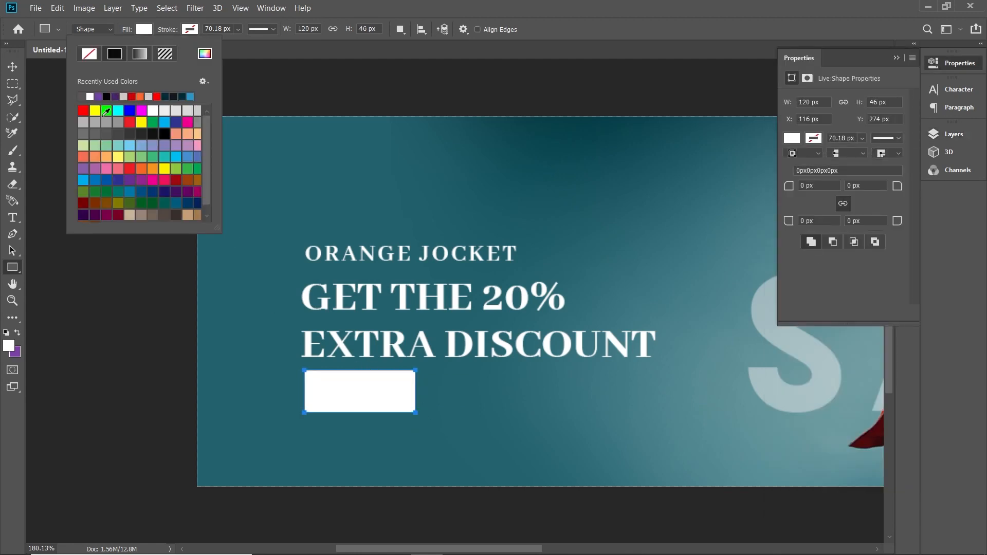
{"action": "left_click", "coordinate": [204, 53]}
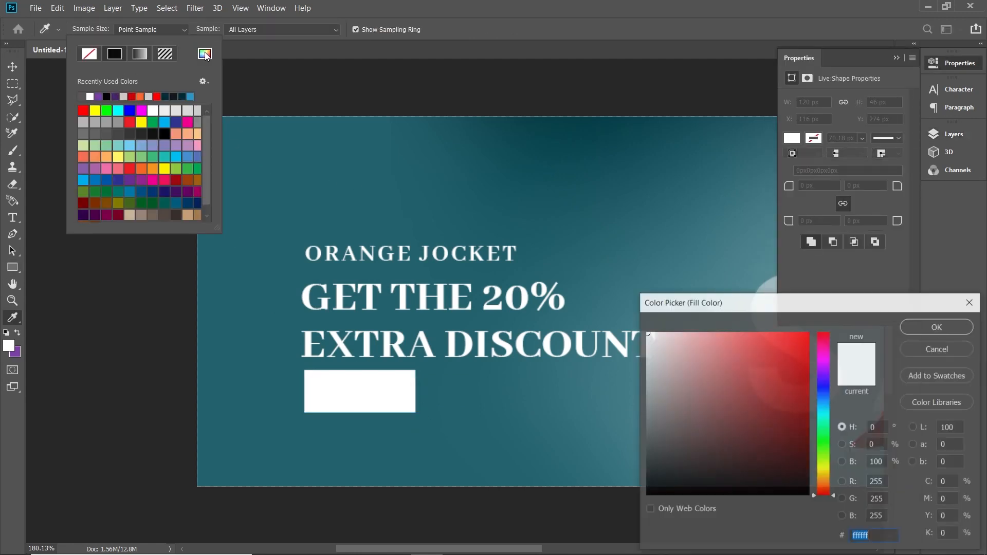
{"action": "key", "text": "ctrl+minus"}
{"action": "key", "text": "ctrl+minus"}
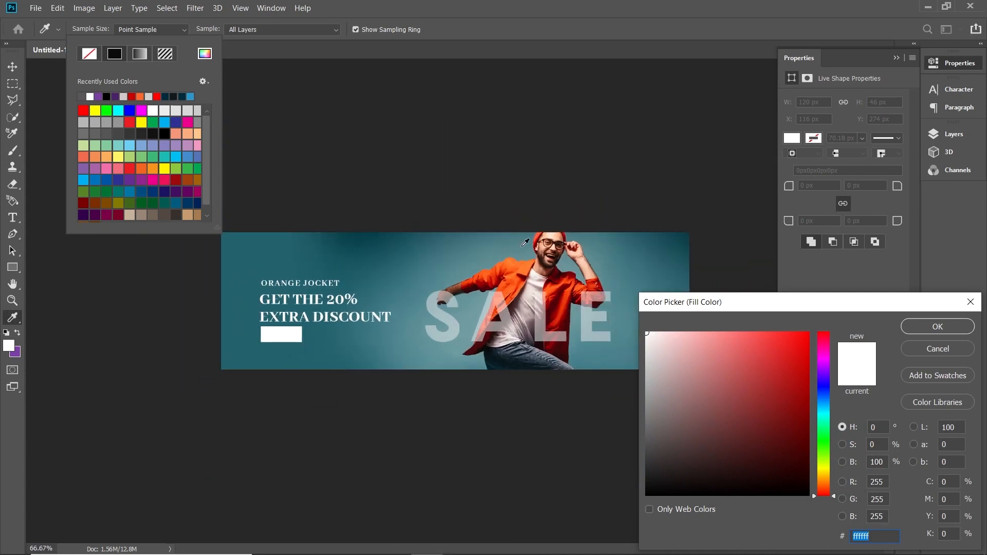
{"action": "left_click", "coordinate": [514, 270]}
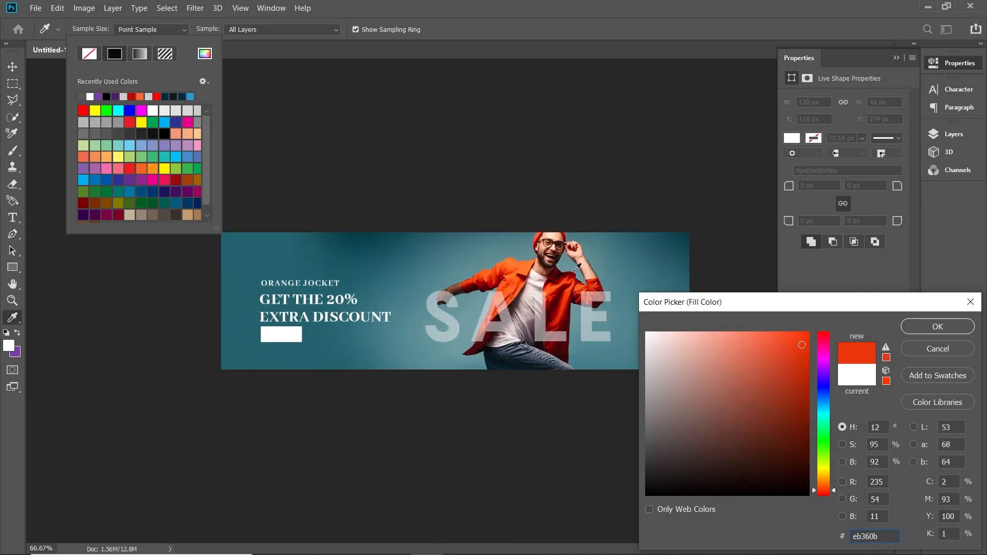
{"action": "left_click", "coordinate": [516, 265]}
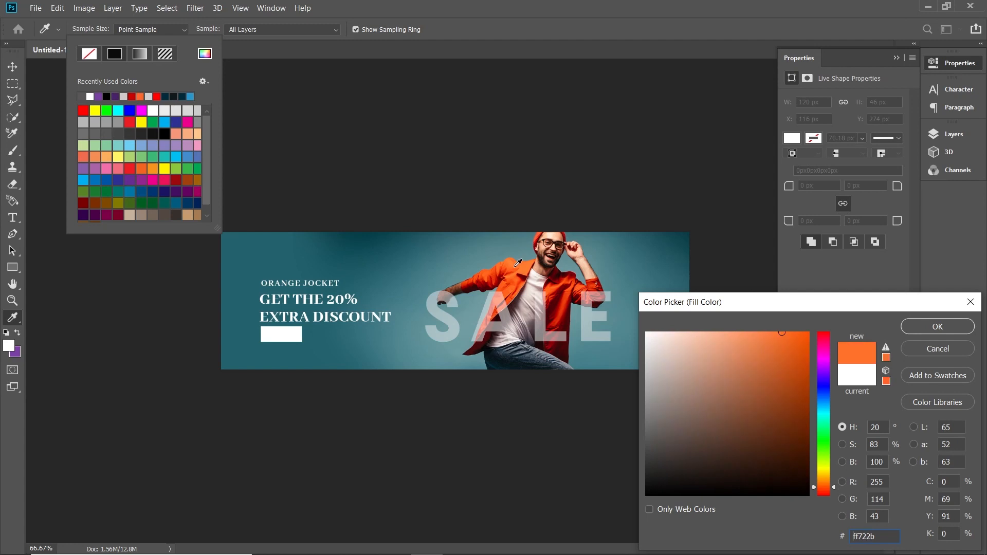
{"action": "left_click", "coordinate": [515, 266]}
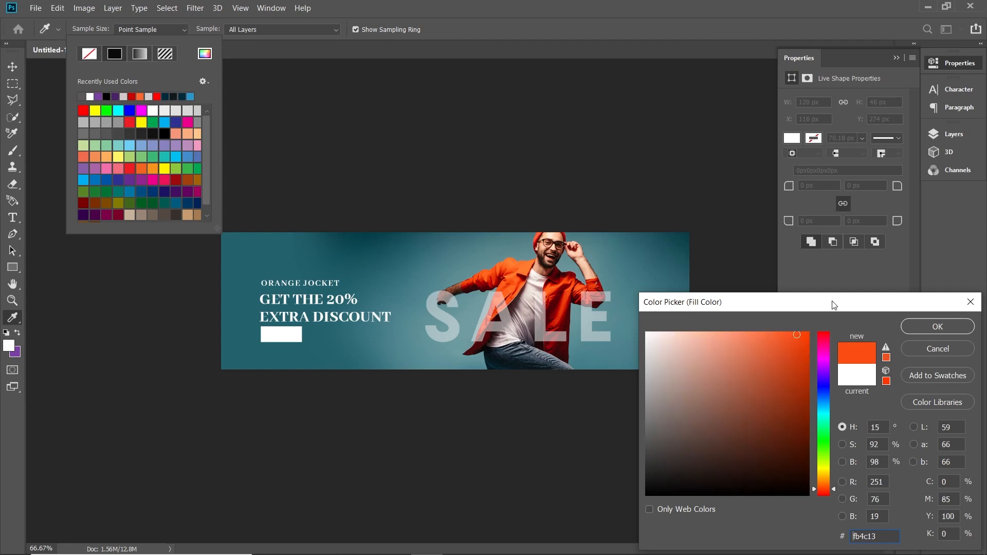
{"action": "left_click", "coordinate": [936, 327]}
Move the orange rectangle slightly down and align its left edge with the discount headline
{"action": "key", "text": "Tab"}
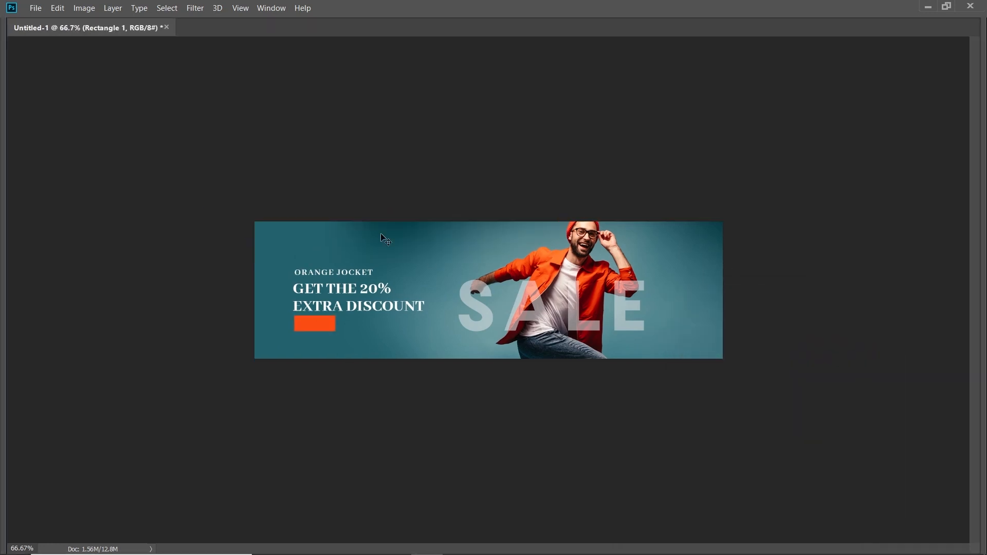
{"action": "key", "text": "ctrl+0"}
{"action": "scroll", "coordinate": [289, 280], "scroll_direction": "up", "scroll_amount": 3}
{"action": "right_click", "coordinate": [250, 335]}
{"action": "left_click_drag", "start_coordinate": [266, 338], "coordinate": [251, 343]}
Duplicate the "Orange Jocket" text below the orange rectangle and change its wording to "SHOP NOW"
{"action": "left_click_drag", "start_coordinate": [282, 170], "coordinate": [282, 407]}
{"action": "double_click", "coordinate": [306, 390]}
{"action": "type", "text": "SHOP"}
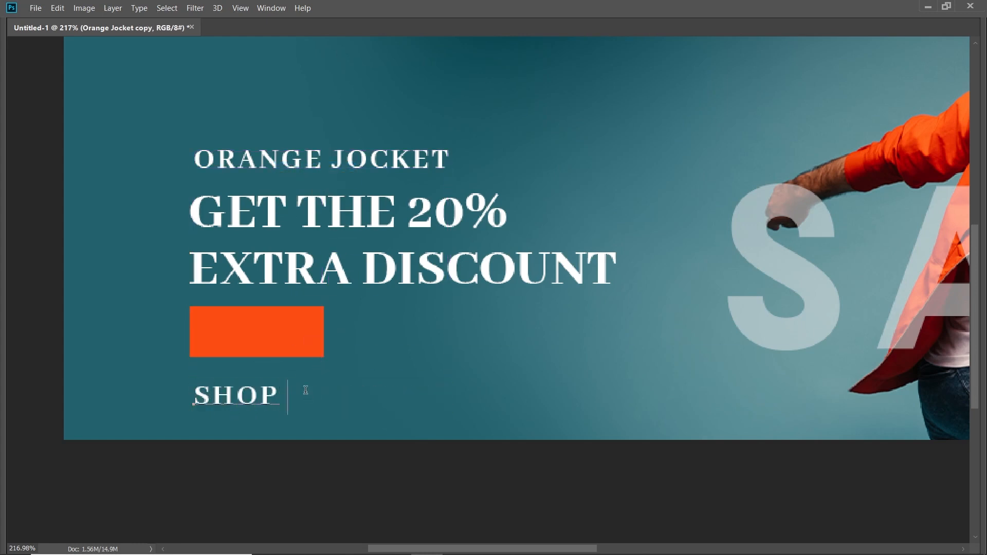
{"action": "type", "text": " NOW"}
{"action": "key", "text": "ctrl+Return"}
Set the "SHOP NOW" text's tracking to 0 and its font weight to ExtraBold
{"action": "double_click", "coordinate": [305, 390]}
{"action": "key", "text": "ctrl+t"}
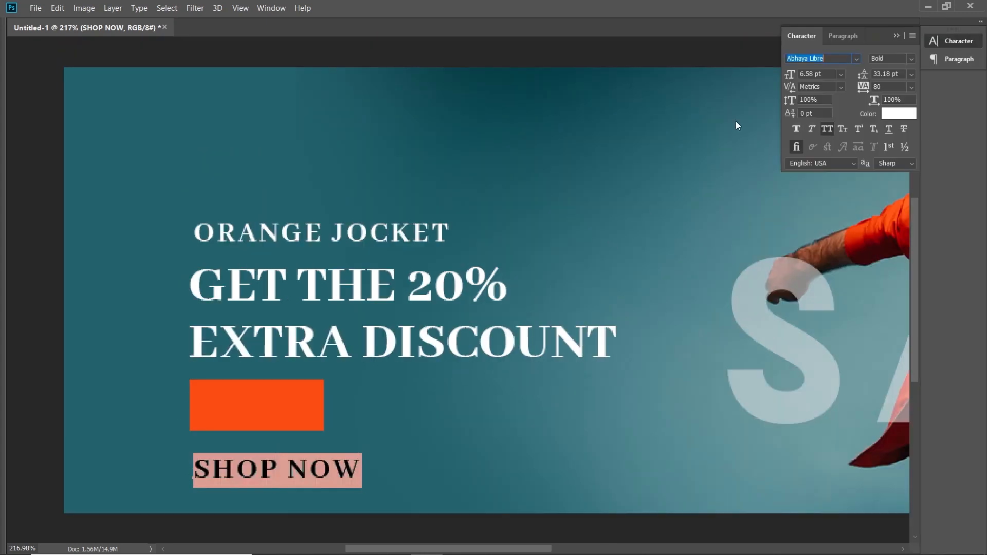
{"action": "left_click", "coordinate": [889, 86]}
{"action": "type", "text": "0"}
{"action": "key", "text": "Return"}
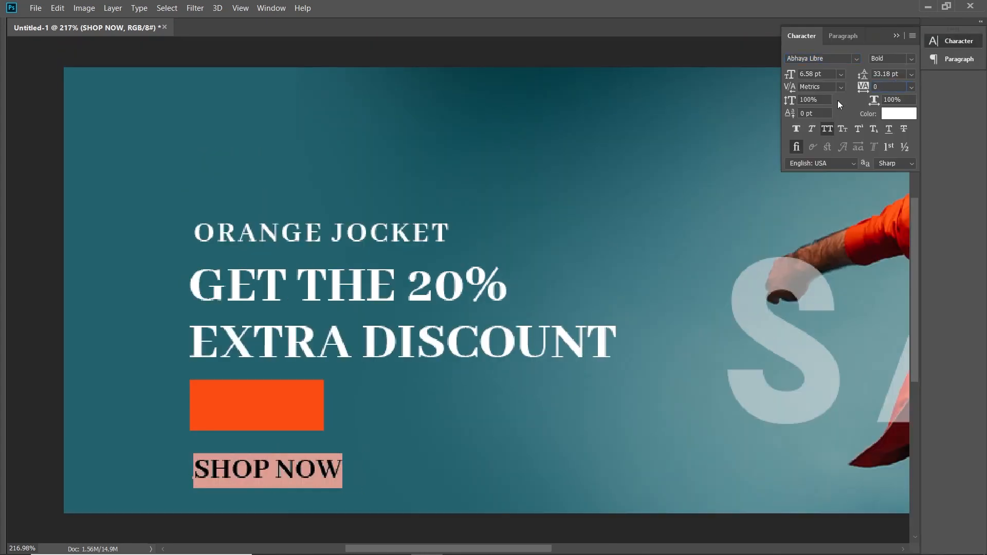
{"action": "key", "text": "ctrl+Return"}
{"action": "left_click", "coordinate": [912, 59]}
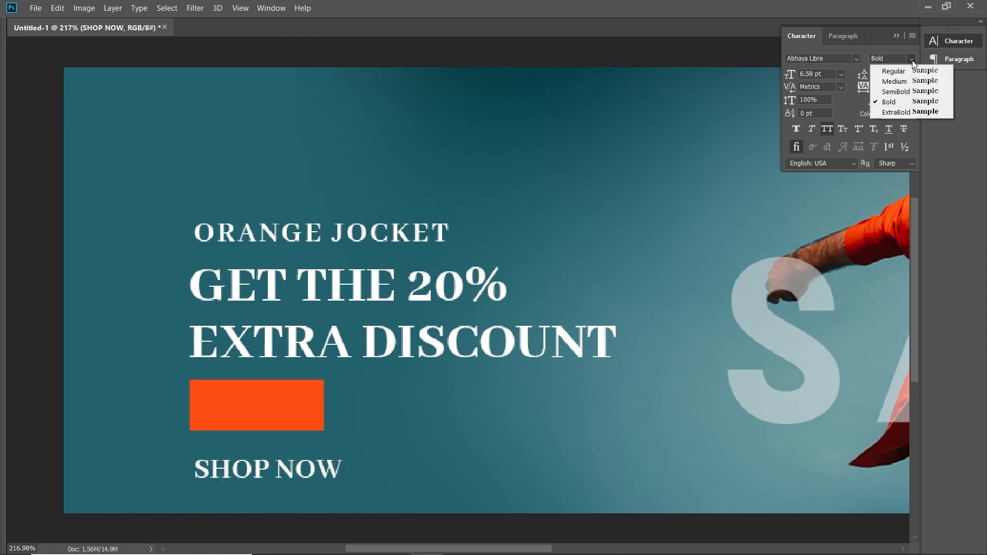
{"action": "left_click", "coordinate": [899, 110]}
Move the "SHOP NOW" text onto the orange rectangle, scale it down to 5.17 pt and centre it there
{"action": "key", "text": "v"}
{"action": "left_click_drag", "start_coordinate": [285, 470], "coordinate": [286, 408]}
{"action": "left_click_drag", "start_coordinate": [287, 408], "coordinate": [315, 409]}
{"action": "key", "text": "Return"}
{"action": "key", "text": "shift+Right"}
{"action": "key", "text": "Left"}
{"action": "key", "text": "Left"}
{"action": "key", "text": "Left"}
{"action": "key", "text": "Left"}
{"action": "key", "text": "Left"}
{"action": "key", "text": "Left"}
{"action": "key", "text": "Up"}
{"action": "key", "text": "Up"}
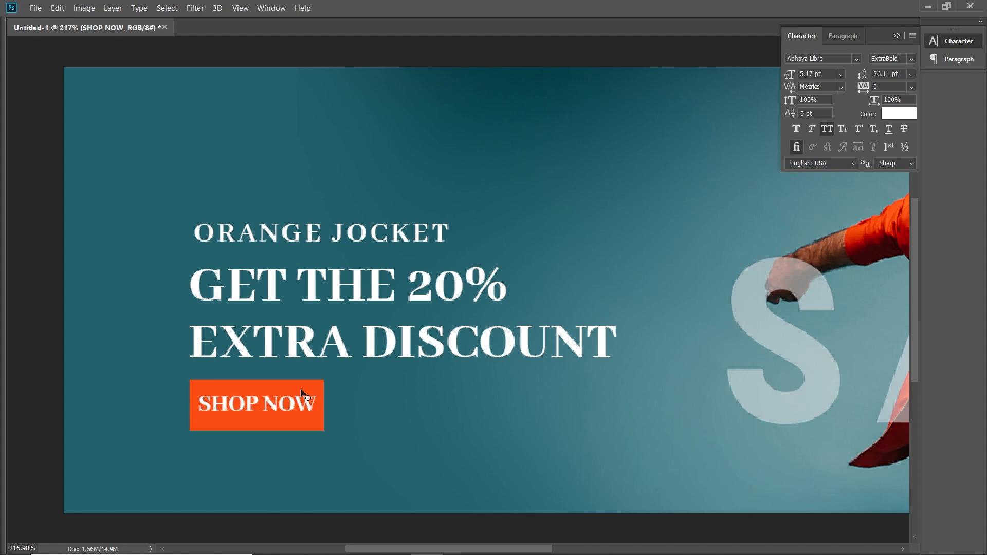
Reduce the height of the orange rectangle behind "SHOP NOW" and scale the button narrower
{"action": "right_click", "coordinate": [307, 392]}
{"action": "left_click", "coordinate": [310, 389]}
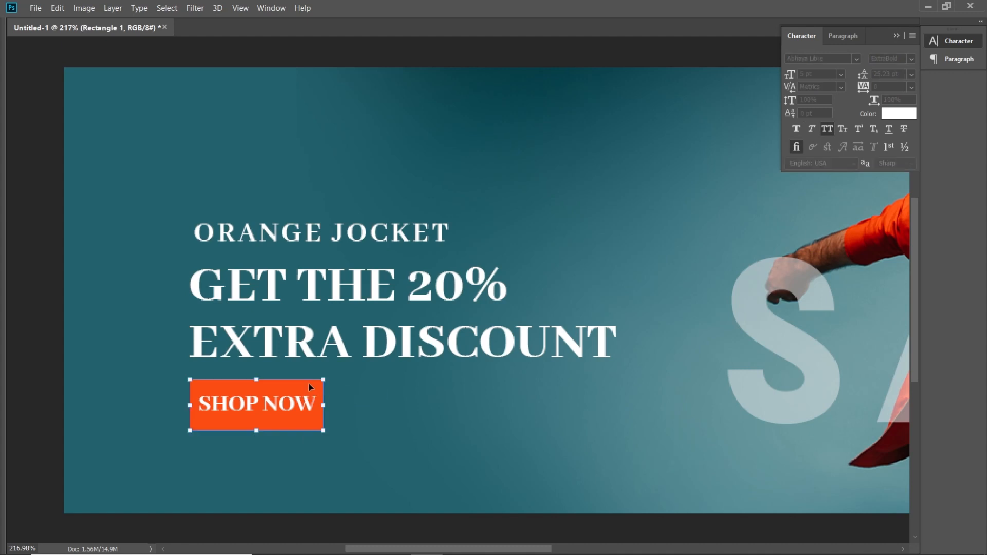
{"action": "left_click_drag", "start_coordinate": [257, 380], "coordinate": [259, 383]}
{"action": "key", "text": "Return"}
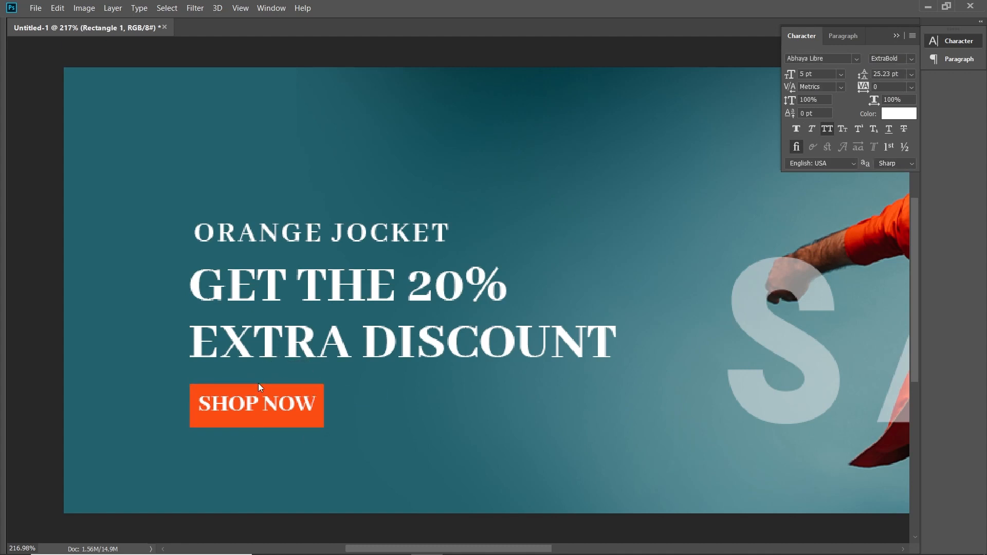
{"action": "left_click", "coordinate": [274, 408]}
{"action": "left_click_drag", "start_coordinate": [324, 408], "coordinate": [300, 408]}
{"action": "key", "text": "Return"}
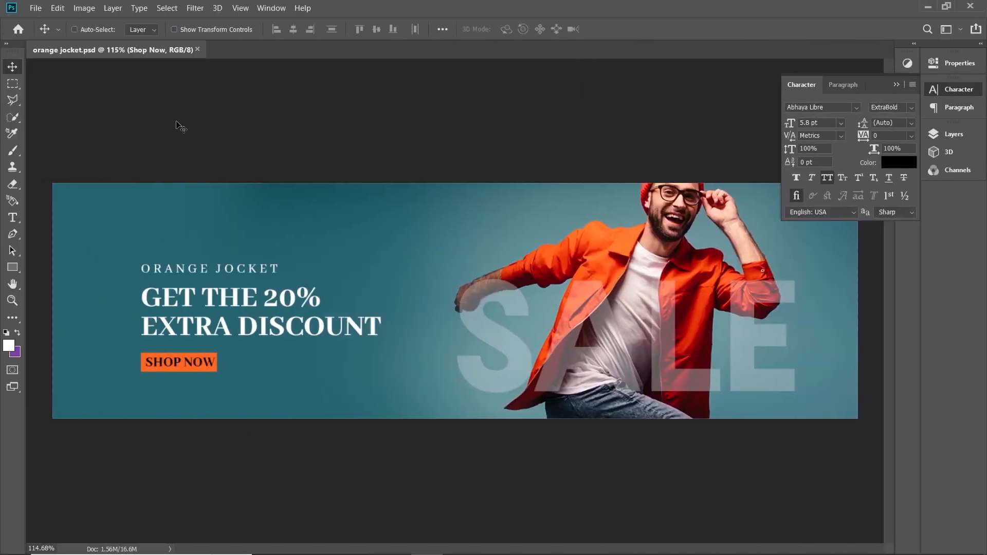
Create a new portrait document of 1080 × 1920 px at 300 ppi in RGB with a white background
{"action": "left_click", "coordinate": [33, 8]}
{"action": "left_click", "coordinate": [41, 16]}
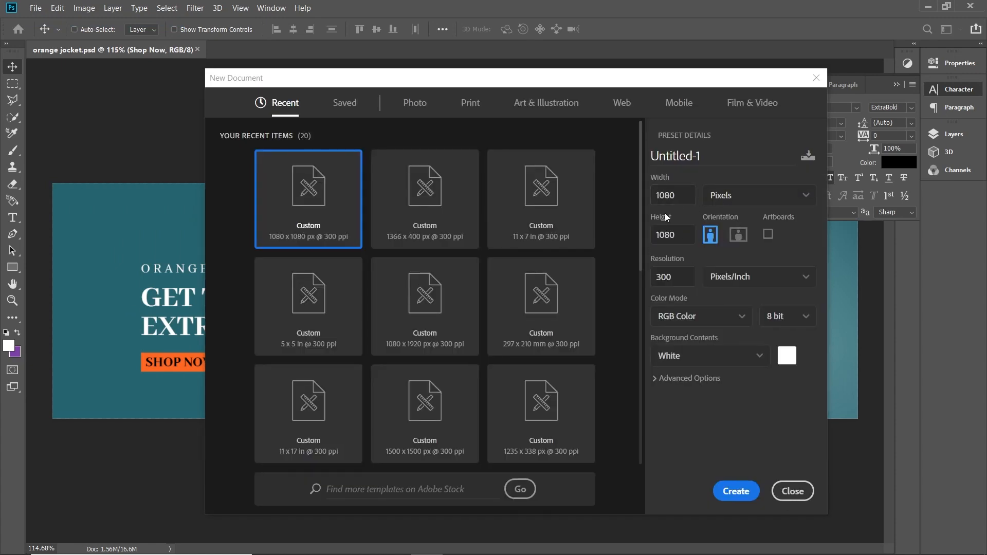
{"action": "left_click", "coordinate": [428, 298]}
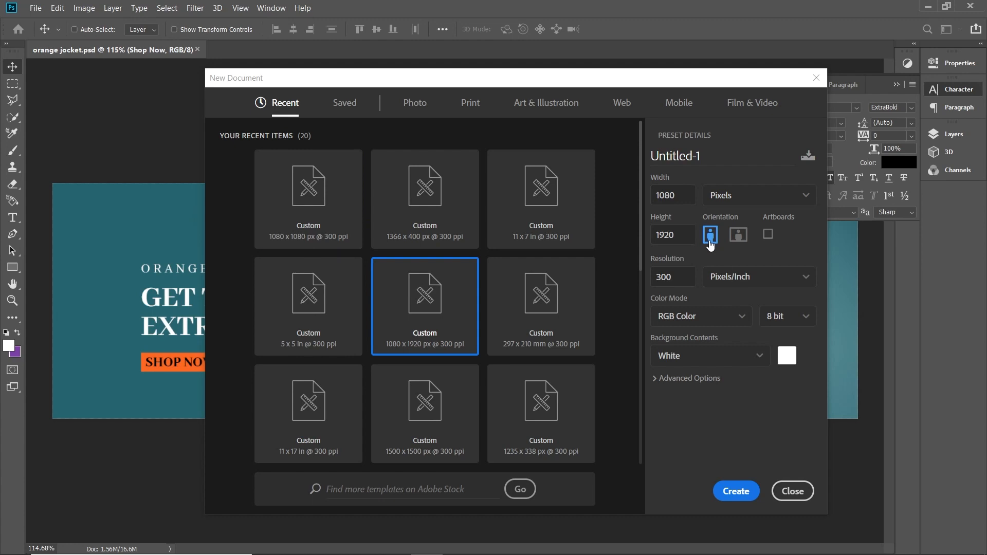
{"action": "left_click", "coordinate": [746, 491]}
{"action": "key", "text": "z"}
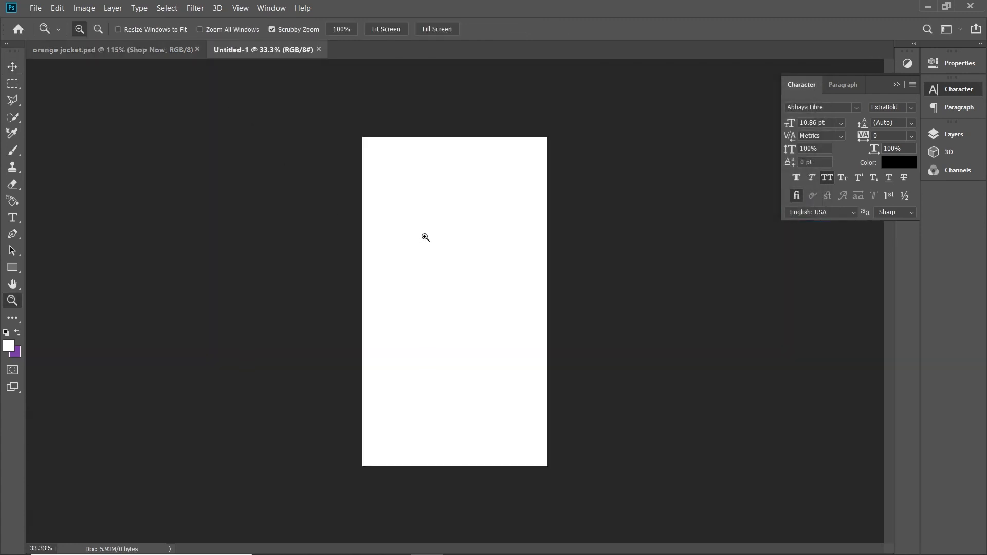
{"action": "key", "text": "v"}
Place the cheeseburger photo from the Burger folder into the new document
{"action": "key", "text": "alt+Tab"}
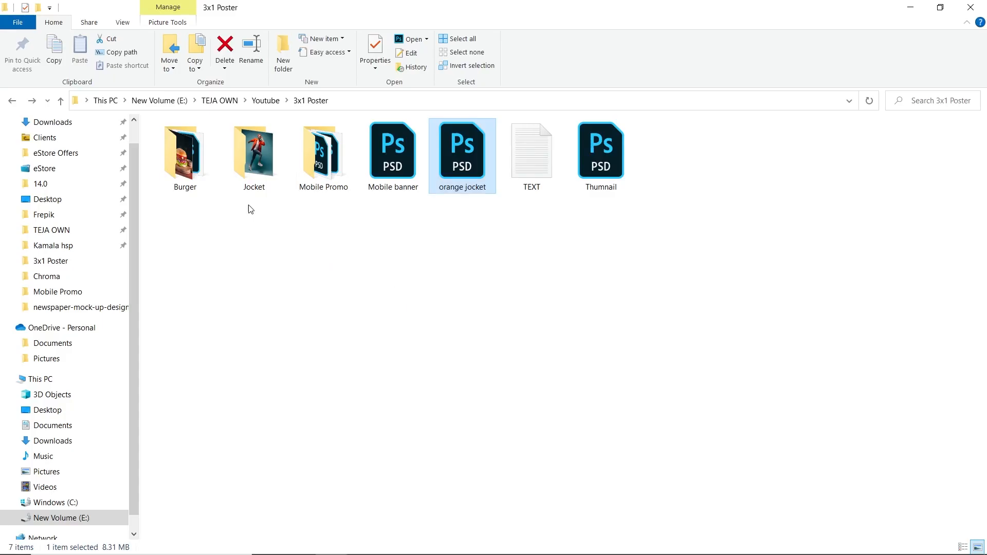
{"action": "double_click", "coordinate": [205, 165]}
{"action": "key", "text": "alt+Tab"}
{"action": "left_click_drag", "start_coordinate": [264, 169], "coordinate": [494, 282]}
Scale the burger photo to 10.19%, rotate it to -6.33° and position it over the lower canvas
{"action": "left_click_drag", "start_coordinate": [459, 366], "coordinate": [456, 499]}
{"action": "left_click_drag", "start_coordinate": [452, 230], "coordinate": [454, 215]}
{"action": "left_click_drag", "start_coordinate": [676, 359], "coordinate": [670, 331]}
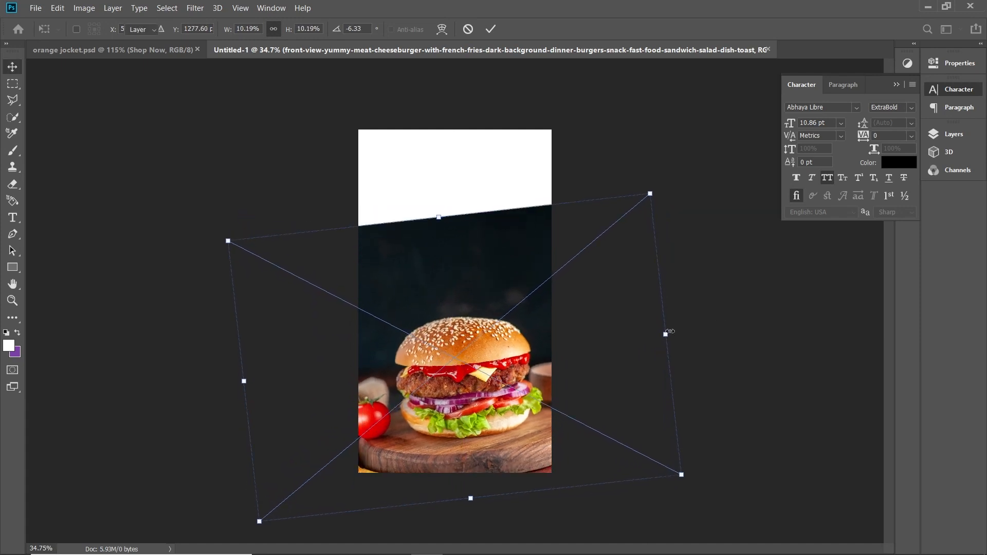
{"action": "key", "text": "Return"}
Move the burger photo further down the canvas and reduce its scale to 9.86%
{"action": "left_click_drag", "start_coordinate": [483, 415], "coordinate": [483, 426]}
{"action": "key", "text": "ctrl+t"}
{"action": "left_click_drag", "start_coordinate": [442, 238], "coordinate": [442, 249]}
{"action": "key", "text": "Return"}
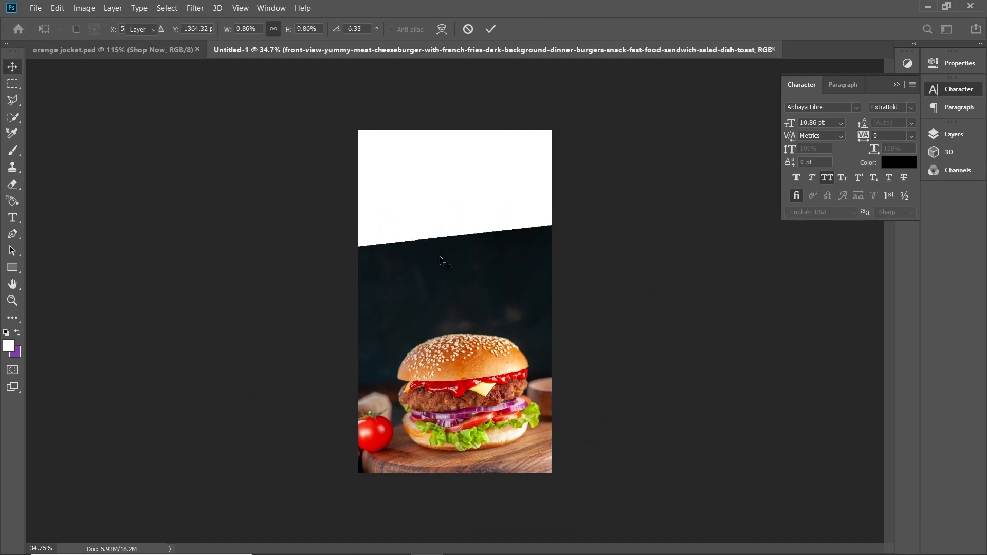
Commit the burger photo's placement and add a solid colour fill layer above the background, sampling 070f12 from the photo's dark backdrop
{"action": "left_click_drag", "start_coordinate": [446, 384], "coordinate": [446, 385]}
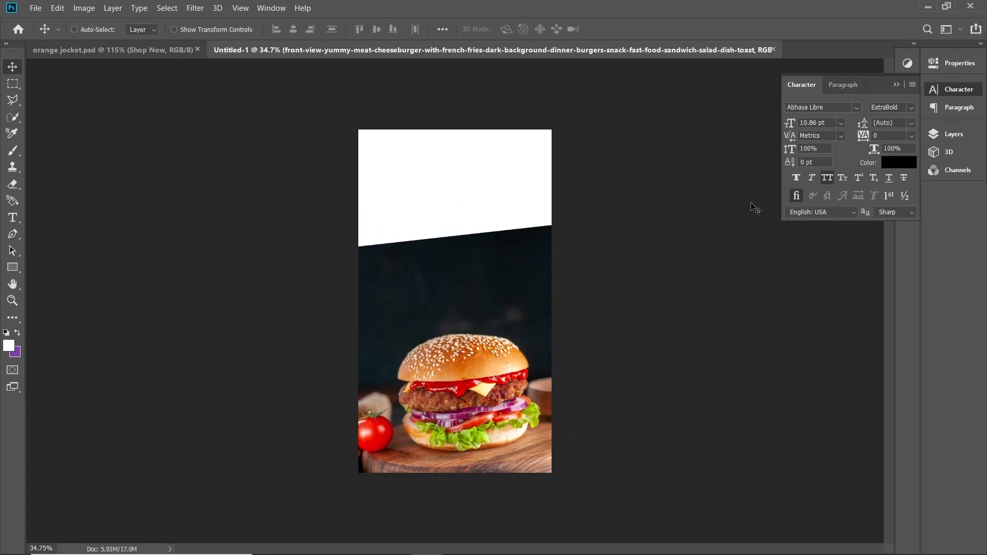
{"action": "left_click", "coordinate": [935, 136]}
{"action": "left_click", "coordinate": [857, 236]}
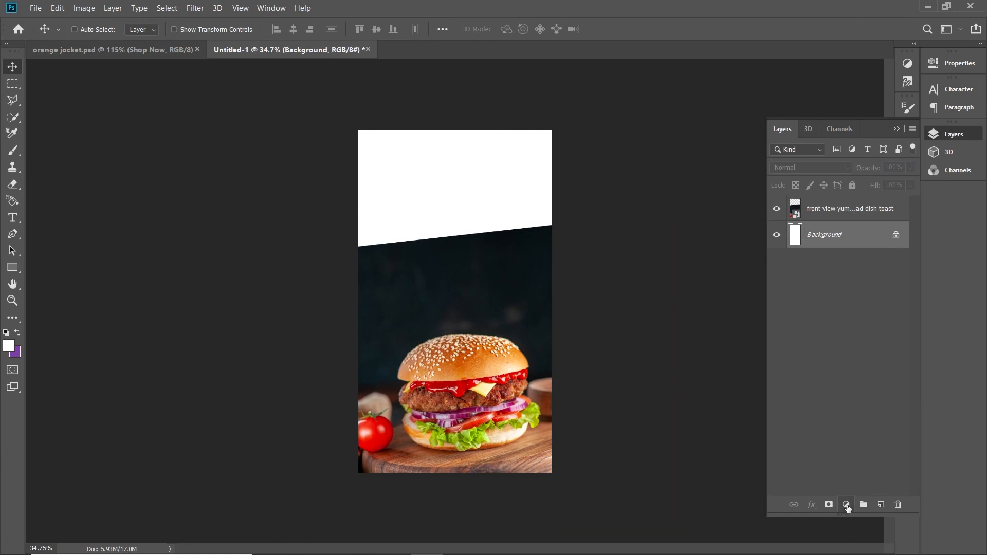
{"action": "left_click", "coordinate": [846, 505]}
{"action": "left_click", "coordinate": [864, 283]}
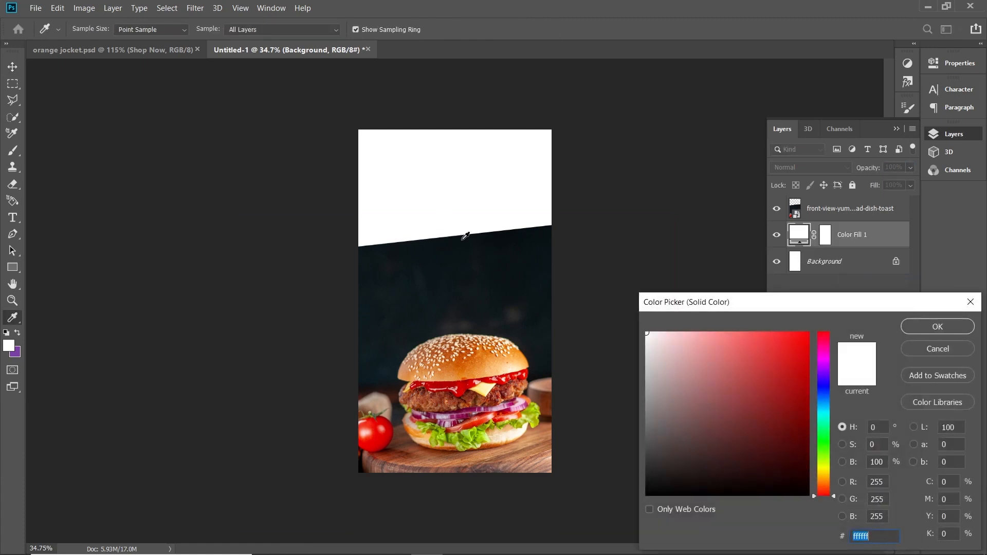
{"action": "left_click", "coordinate": [489, 237]}
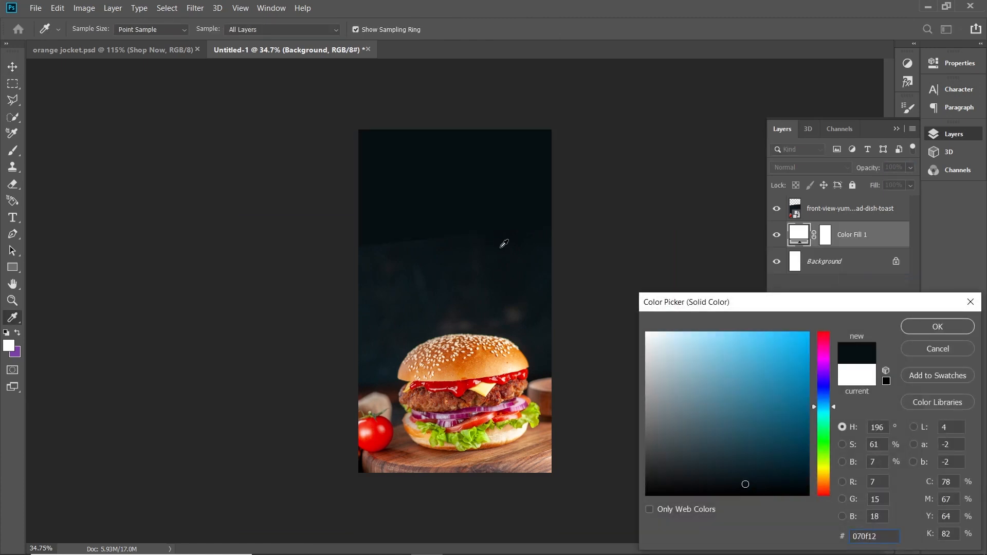
{"action": "key", "text": "Return"}
Add a layer mask to the burger photo and paint black along its slanted upper edge with an 800 px soft brush
{"action": "left_click", "coordinate": [855, 218]}
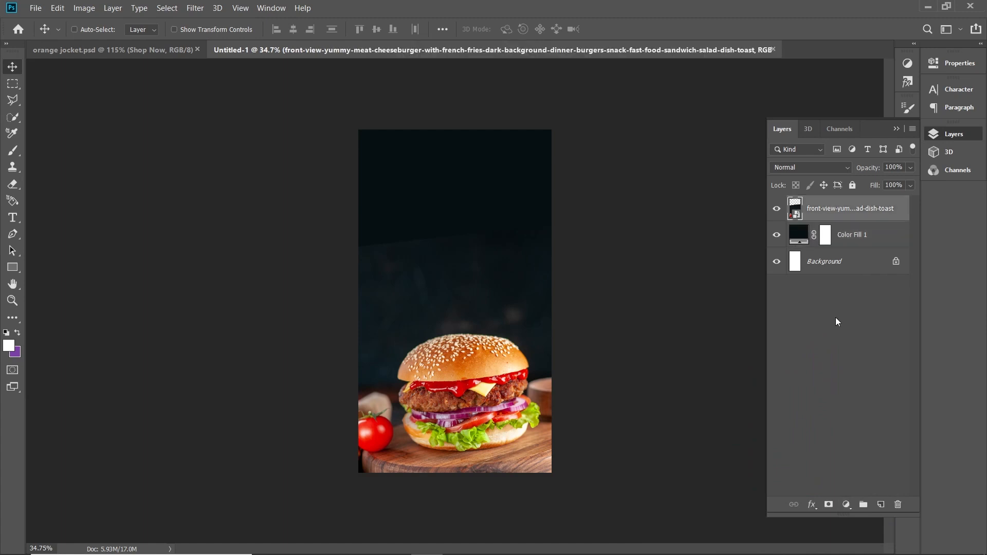
{"action": "left_click", "coordinate": [828, 504]}
{"action": "key", "text": "b"}
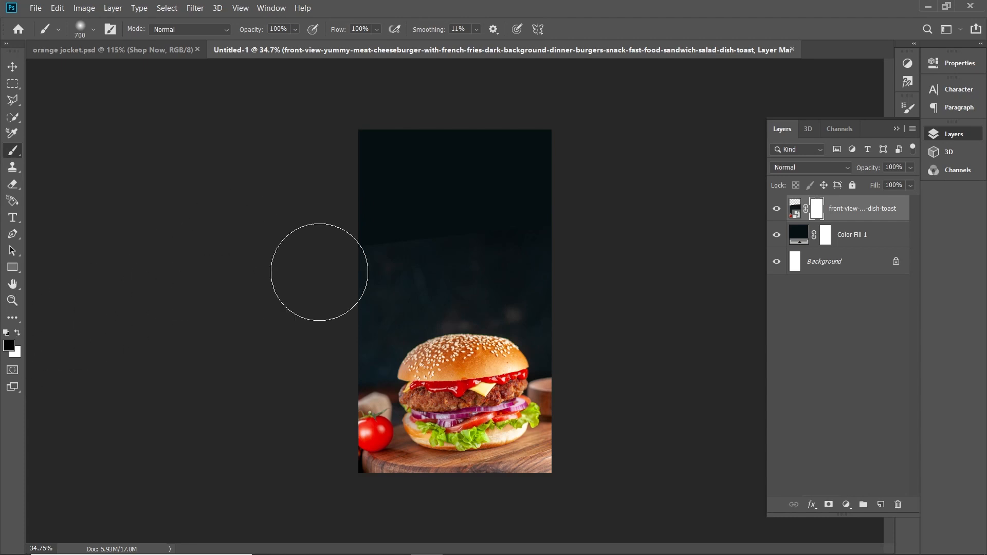
{"action": "key", "text": "bracketright"}
{"action": "mouse_move", "coordinate": [341, 242]}
{"action": "left_mouse_down"}
{"action": "mouse_move", "coordinate": [438, 209]}
{"action": "mouse_move", "coordinate": [532, 213]}
{"action": "left_mouse_up"}
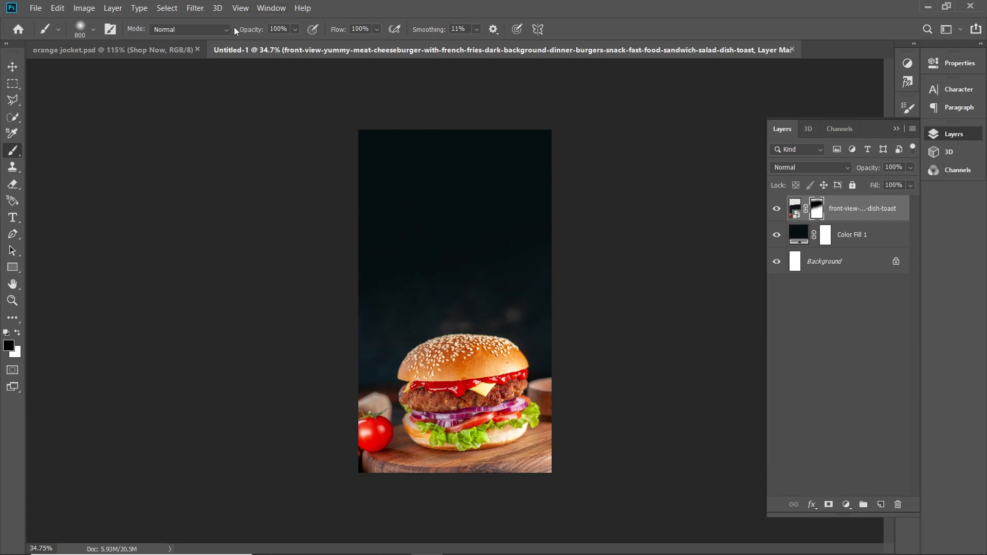
Extend the mask's fade above the burger with a 1300 px soft black brush at 46% opacity
{"action": "type", "text": "60"}
{"action": "key", "text": "Return"}
{"action": "key", "text": "bracketright"}
{"action": "key", "text": "bracketright"}
{"action": "key", "text": "bracketright"}
{"action": "key", "text": "bracketright"}
{"action": "left_click_drag", "start_coordinate": [251, 30], "coordinate": [246, 30]}
{"action": "key", "text": "bracketright"}
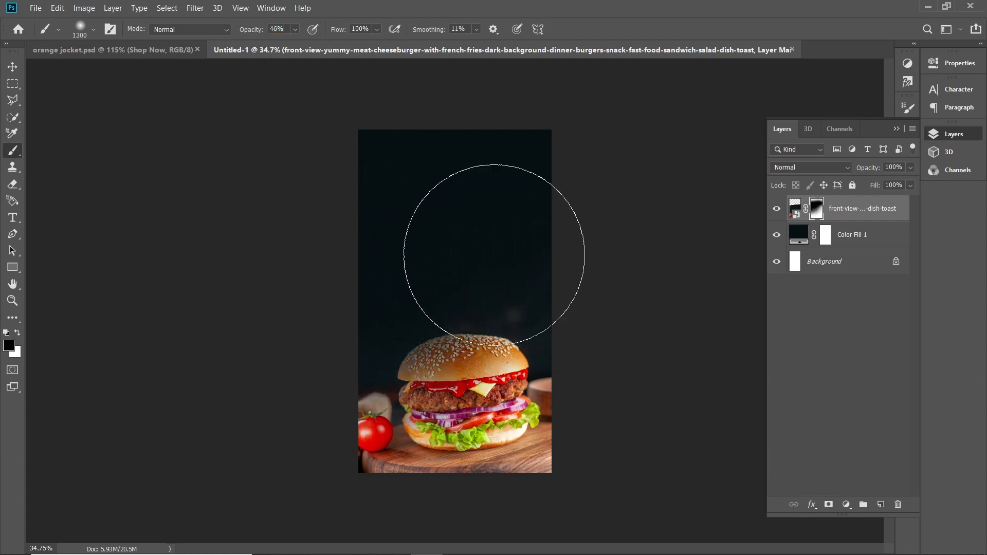
Paint white on the burger photo's mask at 46% opacity to restore the darkened top of the bun
{"action": "key", "text": "v"}
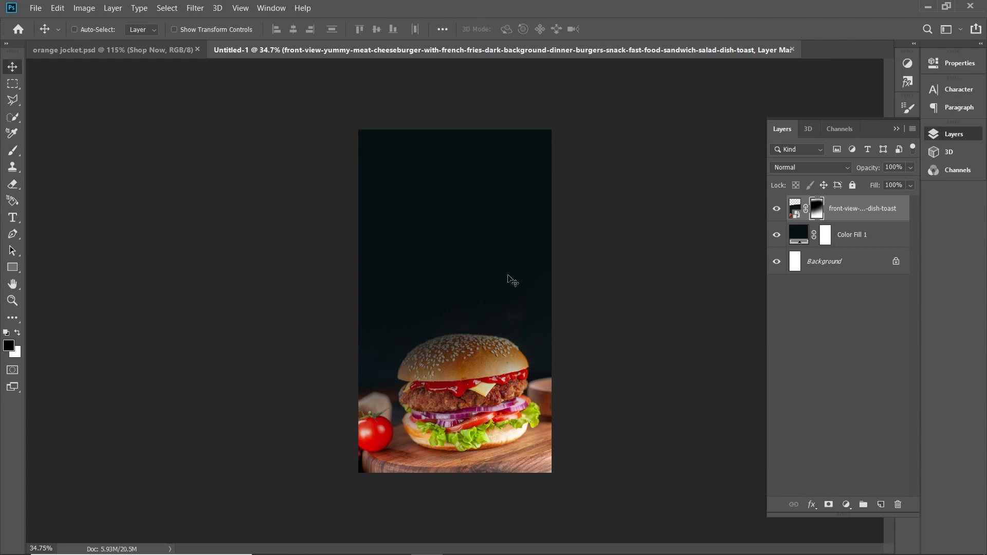
{"action": "key", "text": "b"}
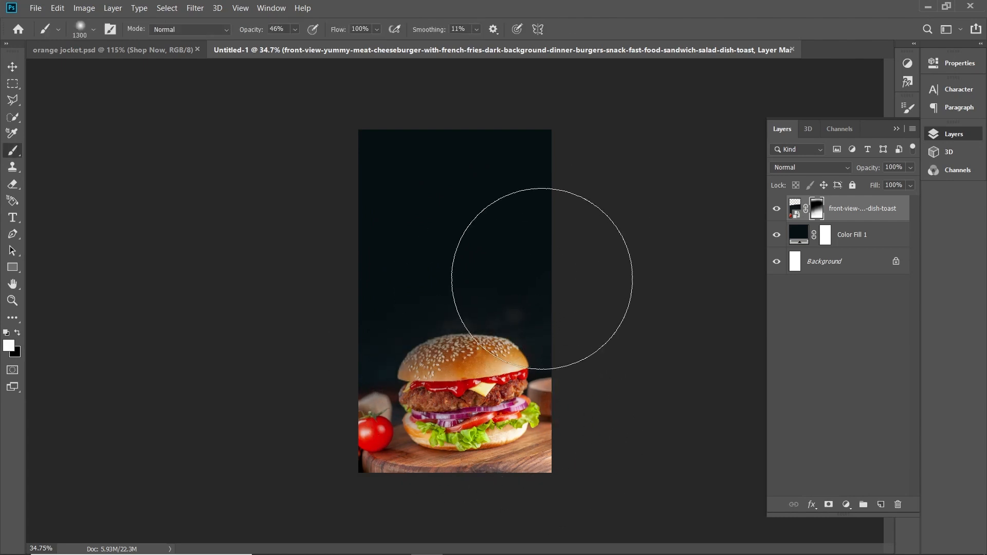
{"action": "key", "text": "v"}
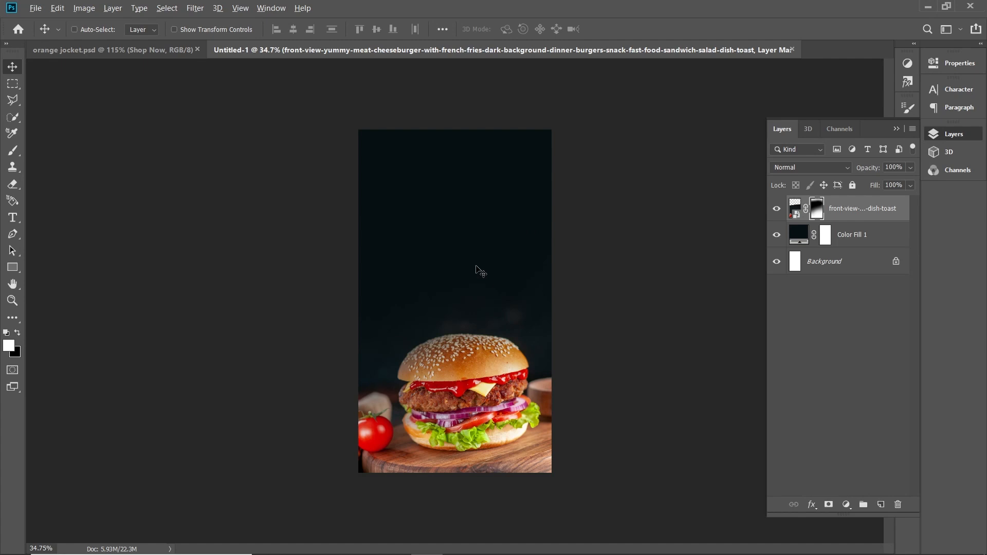
Switch to Notepad, copy the Banner-2 line "Teste THe best from the restro" and return to Photoshop
{"action": "key", "text": "alt+Tab"}
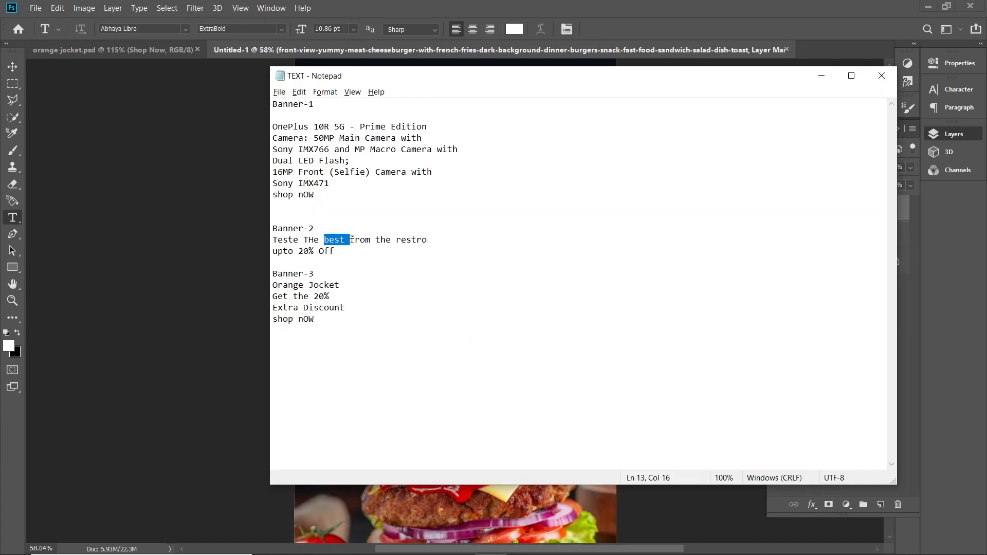
{"action": "key", "text": "ctrl+a"}
{"action": "double_click", "coordinate": [351, 239]}
{"action": "left_click_drag", "start_coordinate": [431, 241], "coordinate": [278, 241]}
{"action": "key", "text": "alt+Tab"}
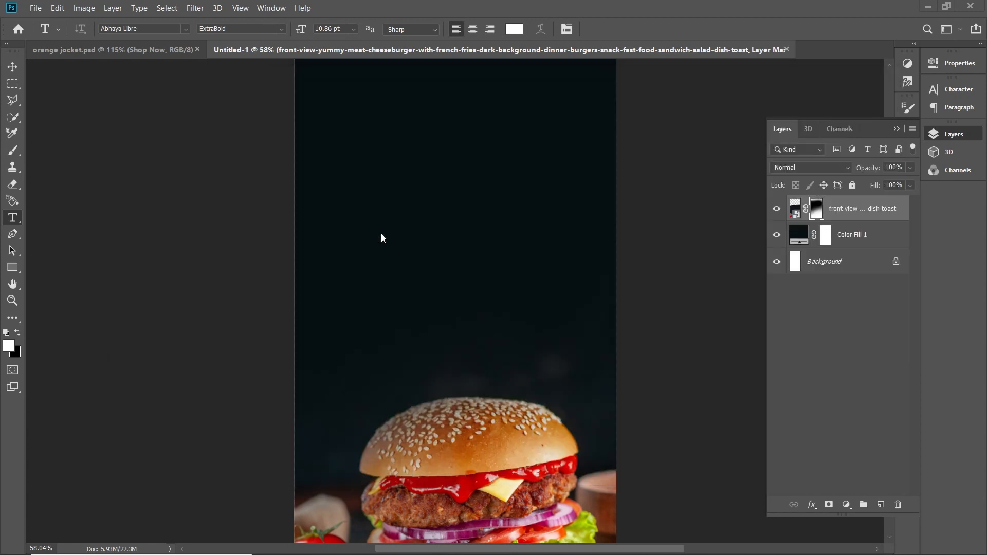
Add the white text "TESTE THE BEST FROM THE RESTRO" in Abhaya Libre ExtraBold, 10.86 pt, on the dark area above the burger
{"action": "scroll", "coordinate": [399, 192], "scroll_direction": "up", "scroll_amount": 2}
{"action": "key", "text": "z"}
{"action": "left_click_drag", "start_coordinate": [429, 275], "coordinate": [403, 268]}
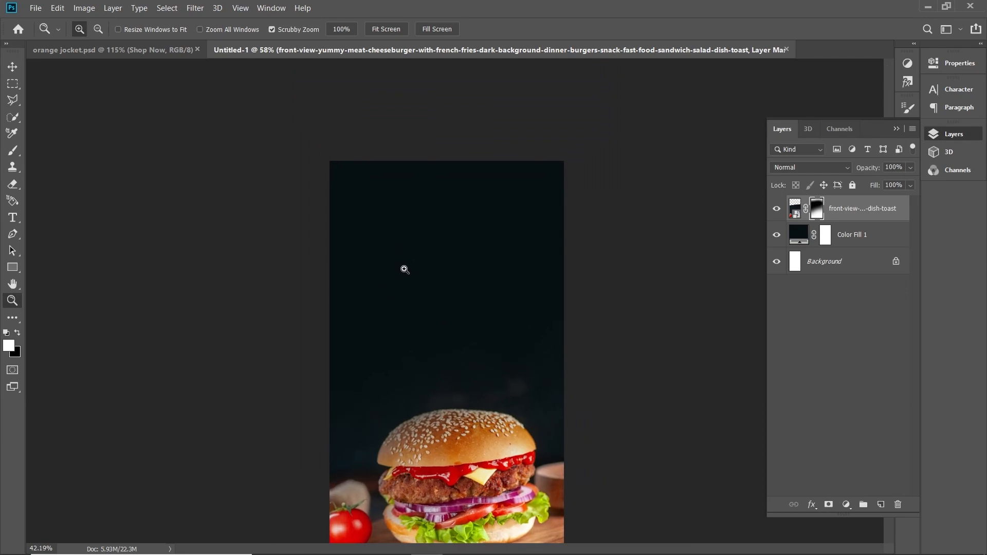
{"action": "left_click", "coordinate": [13, 217]}
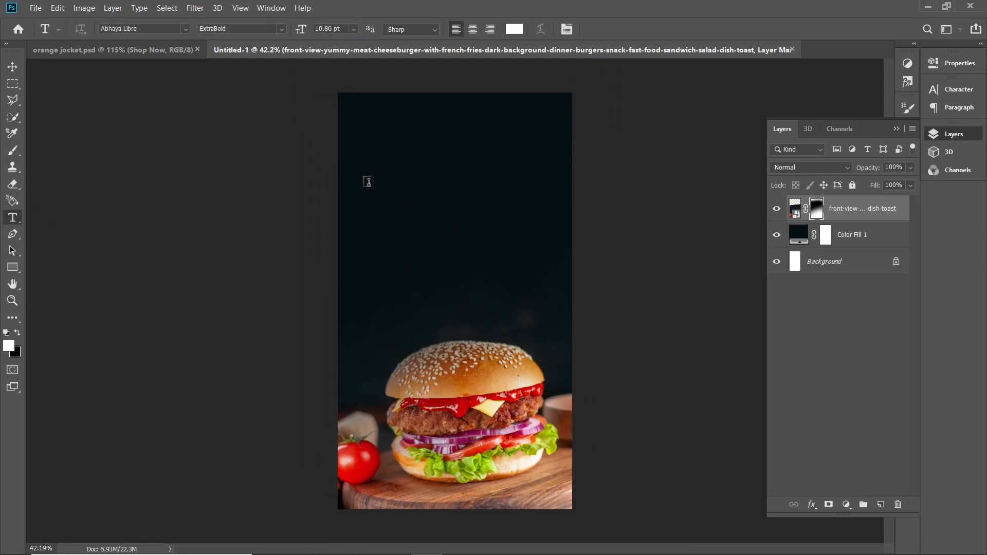
{"action": "left_click", "coordinate": [369, 182]}
{"action": "type", "text": "TESTE THE BEST FROM THE RESTRO"}
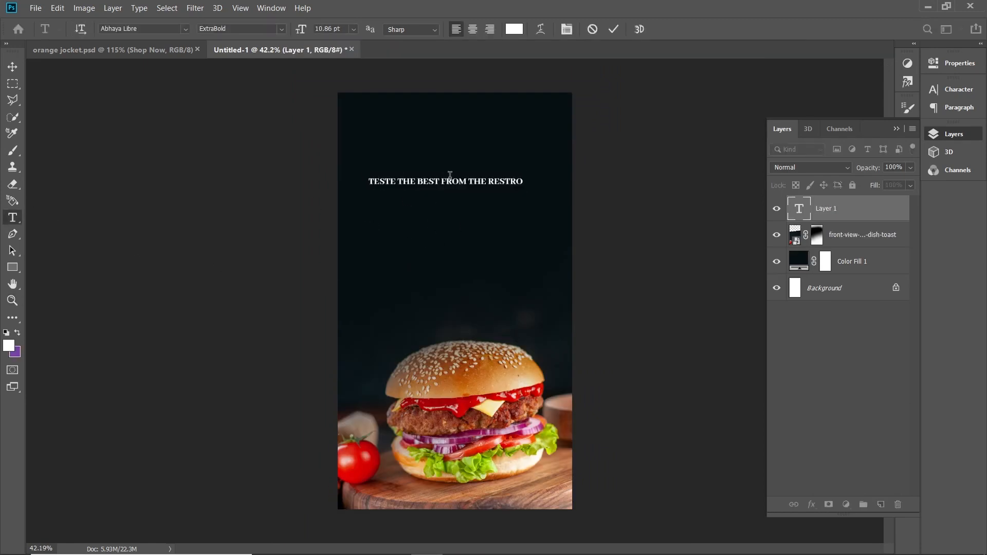
{"action": "key", "text": "ctrl+Return"}
Break the headline into six lines with one word each: TESTE, THE, BEST, FROM, THE, RESTRO
{"action": "scroll", "coordinate": [440, 181], "scroll_direction": "up", "scroll_amount": 5}
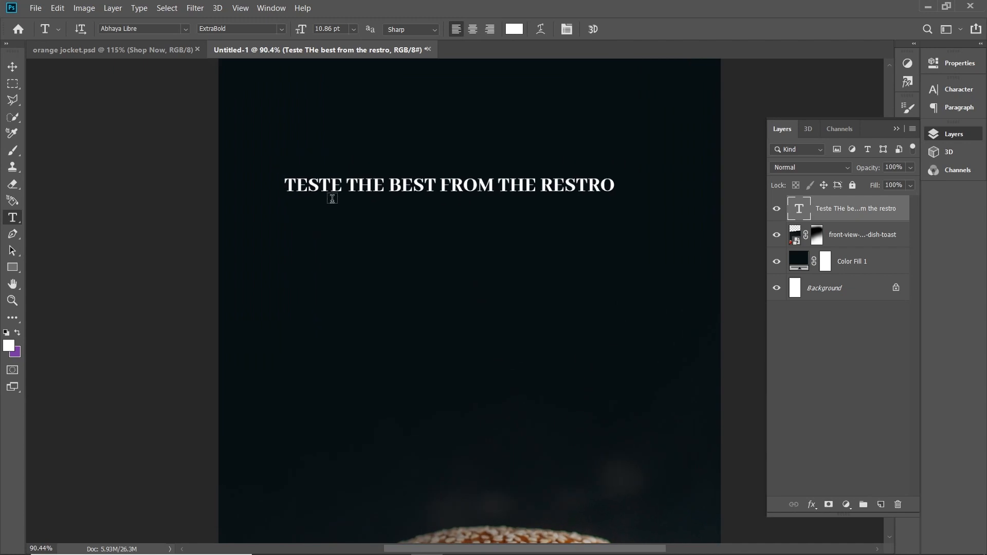
{"action": "left_click", "coordinate": [349, 182]}
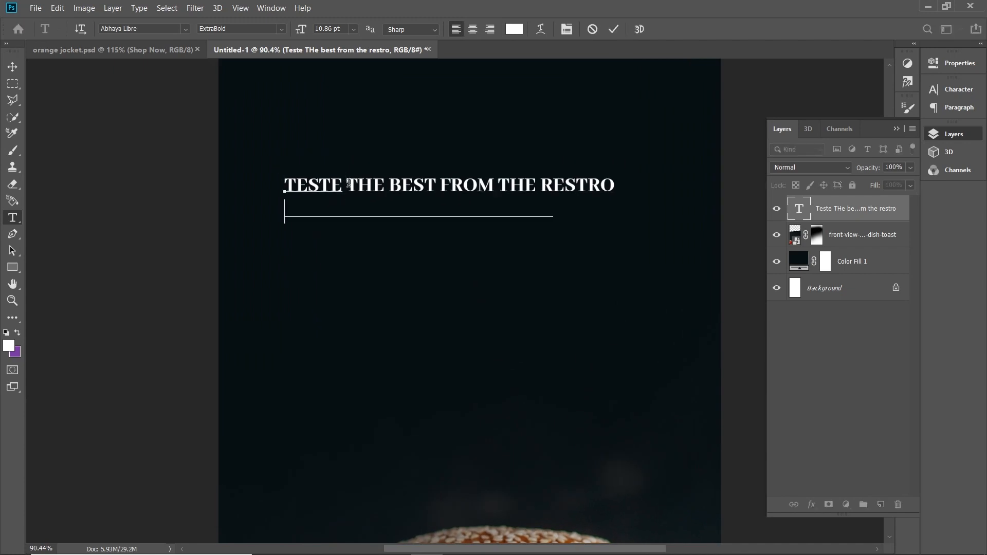
{"action": "key", "text": "Return"}
{"action": "key", "text": "Return"}
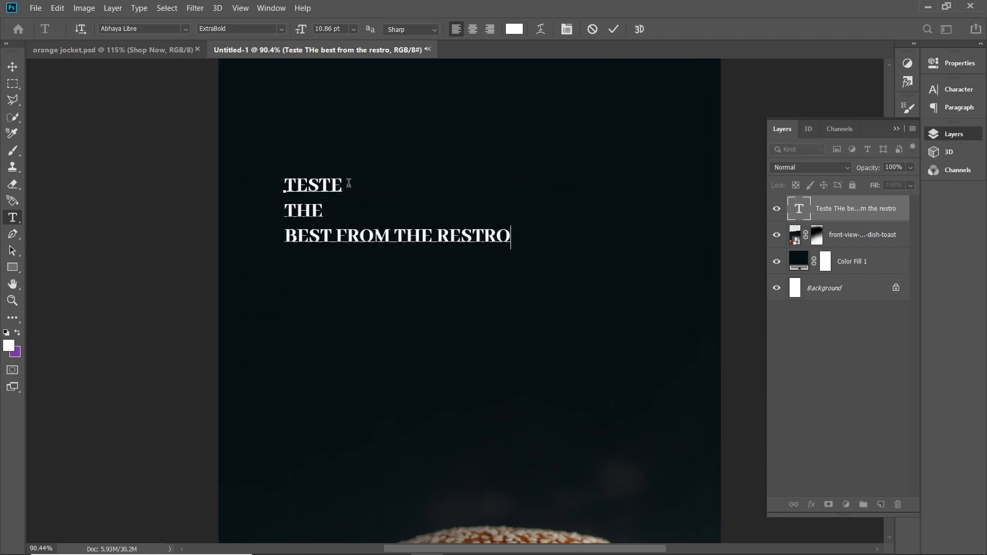
{"action": "key", "text": "Left"}
{"action": "key", "text": "Left"}
{"action": "key", "text": "Left"}
{"action": "key", "text": "Return"}
{"action": "key", "text": "Left"}
{"action": "key", "text": "Left"}
{"action": "key", "text": "Left"}
{"action": "key", "text": "Left"}
{"action": "key", "text": "Return"}
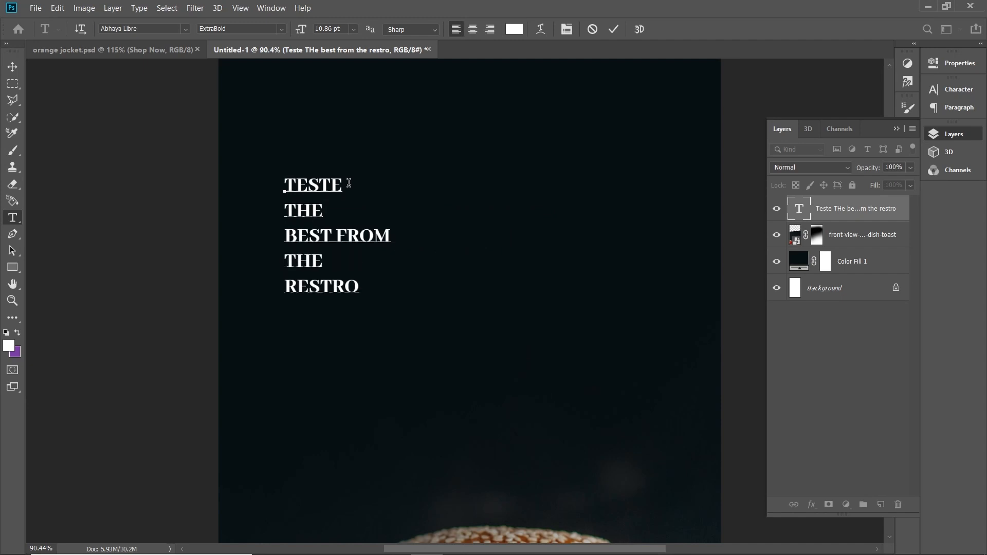
{"action": "key", "text": "Return"}
{"action": "key", "text": "ctrl+Return"}
Show the rulers and place vertical guides at about 0.5 in and 3 in and a horizontal guide at about 0.5 in
{"action": "key", "text": "v"}
{"action": "key", "text": "ctrl+0"}
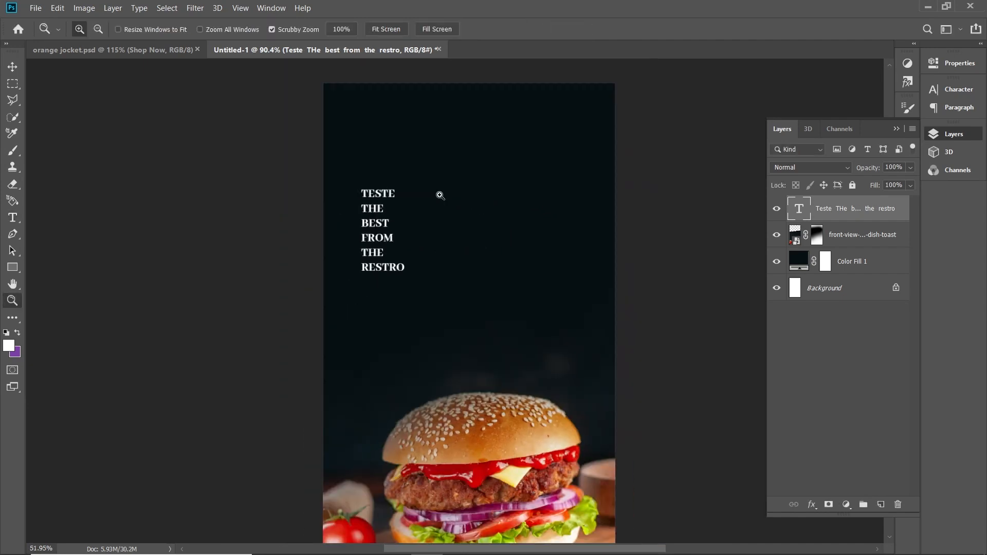
{"action": "left_click_drag", "start_coordinate": [383, 232], "coordinate": [405, 249]}
{"action": "key", "text": "Tab"}
{"action": "key", "text": "ctrl+r"}
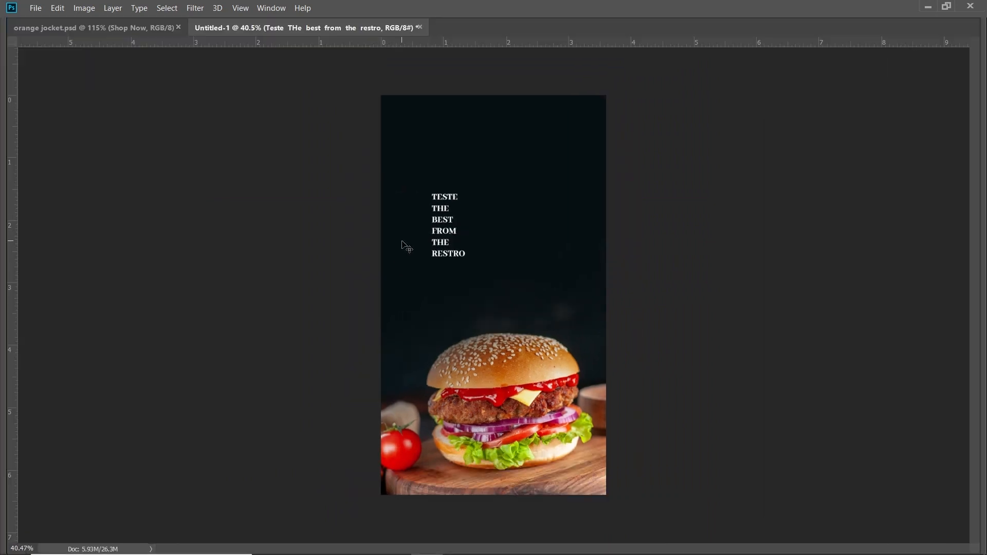
{"action": "key", "text": "ctrl+0"}
{"action": "left_click_drag", "start_coordinate": [14, 157], "coordinate": [394, 118]}
{"action": "left_click_drag", "start_coordinate": [13, 118], "coordinate": [587, 108]}
{"action": "left_click_drag", "start_coordinate": [393, 48], "coordinate": [394, 91]}
{"action": "scroll", "coordinate": [381, 265], "scroll_direction": "up", "scroll_amount": 4}
Move the headline to the corner formed by the left and upper guides and scale it up
{"action": "left_click_drag", "start_coordinate": [381, 264], "coordinate": [332, 90]}
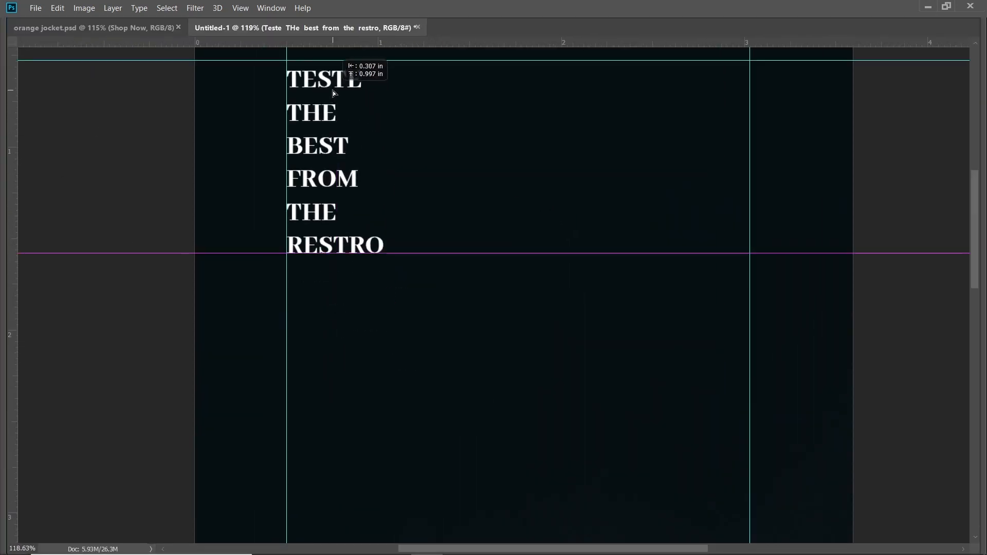
{"action": "scroll", "coordinate": [415, 239], "scroll_direction": "down", "scroll_amount": 3}
{"action": "key", "text": "ctrl+t"}
{"action": "left_click_drag", "start_coordinate": [402, 211], "coordinate": [471, 340]}
{"action": "key", "text": "Return"}
Tighten the leading of the whole headline to 23.53 pt
{"action": "left_click", "coordinate": [419, 262]}
{"action": "key", "text": "ctrl+a"}
{"action": "key", "text": "alt+Up"}
{"action": "key", "text": "alt+Up"}
{"action": "key", "text": "alt+Up"}
{"action": "key", "text": "alt+Up"}
{"action": "key", "text": "Right"}
{"action": "key", "text": "ctrl+Return"}
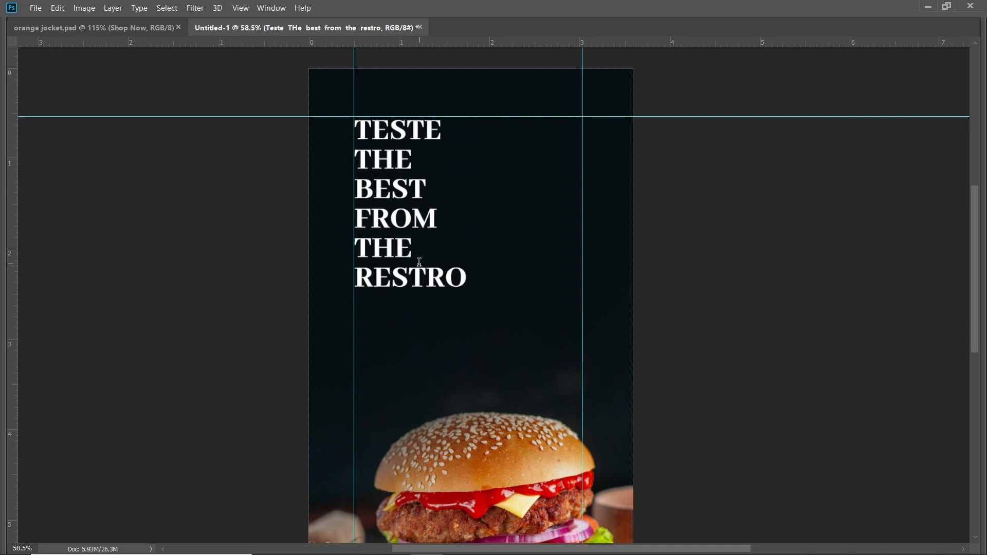
Reduce the headline's last word RESTRO to 11.4 pt and tighten its leading to 11.8 pt
{"action": "double_click", "coordinate": [431, 284]}
{"action": "key", "text": "ctrl+shift+comma"}
{"action": "key", "text": "ctrl+shift+comma"}
{"action": "key", "text": "ctrl+shift+comma"}
{"action": "key", "text": "ctrl+shift+comma"}
{"action": "key", "text": "ctrl+shift+comma"}
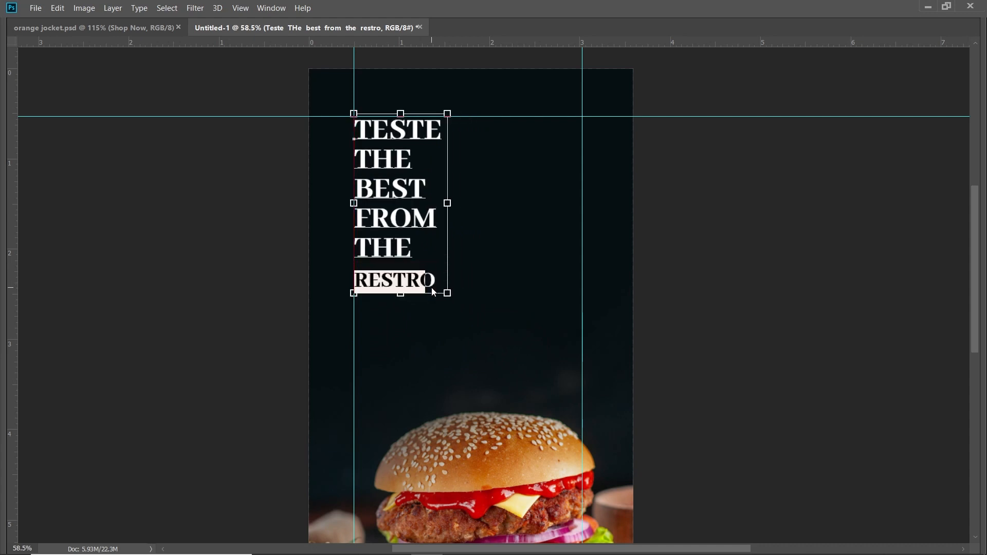
{"action": "key", "text": "ctrl+shift+period"}
{"action": "key", "text": "ctrl+shift+comma"}
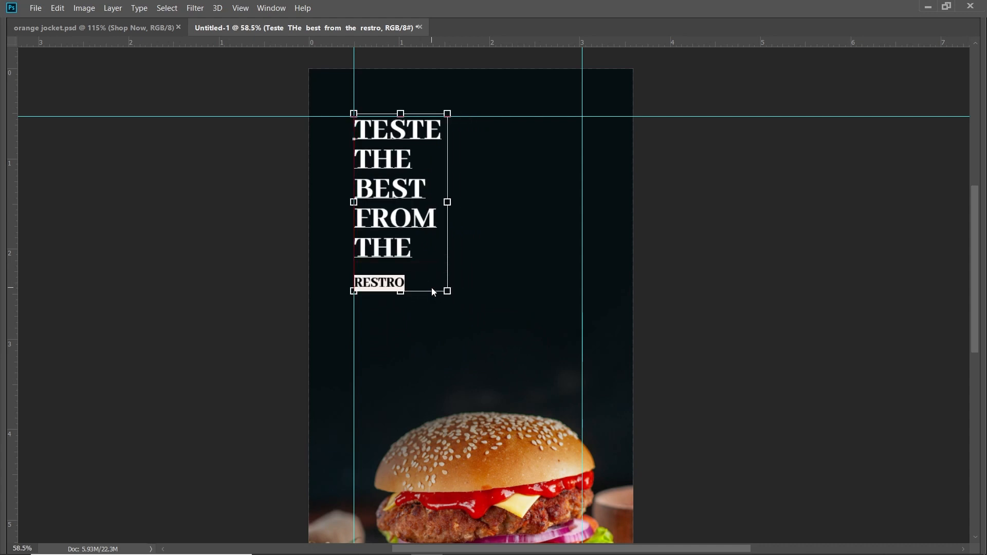
{"action": "key", "text": "ctrl+a"}
{"action": "double_click", "coordinate": [391, 282]}
{"action": "key", "text": "alt+Up"}
{"action": "key", "text": "alt+Up"}
{"action": "key", "text": "alt+Up"}
{"action": "left_click", "coordinate": [388, 284]}
Reduce the headline's first word TESTE to a font size of 11 pt
{"action": "double_click", "coordinate": [394, 141]}
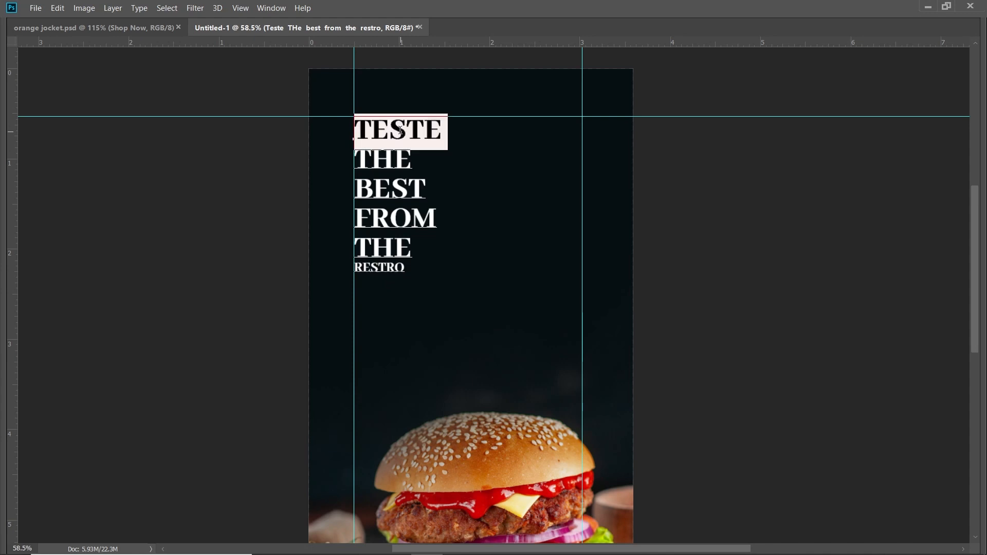
{"action": "key", "text": "ctrl+shift+comma"}
{"action": "key", "text": "ctrl+shift+comma"}
{"action": "key", "text": "ctrl+shift+comma"}
{"action": "key", "text": "ctrl+shift+comma"}
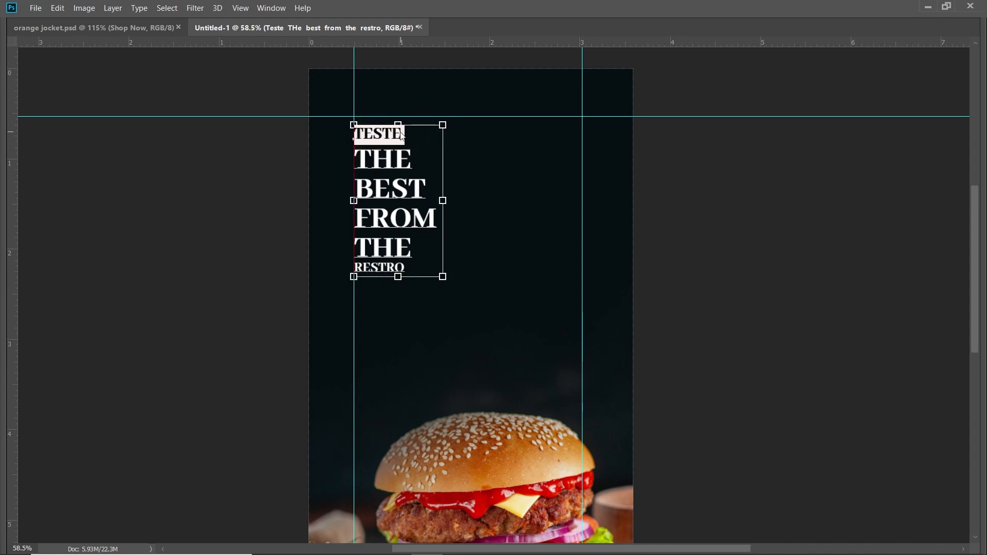
{"action": "key", "text": "ctrl+t"}
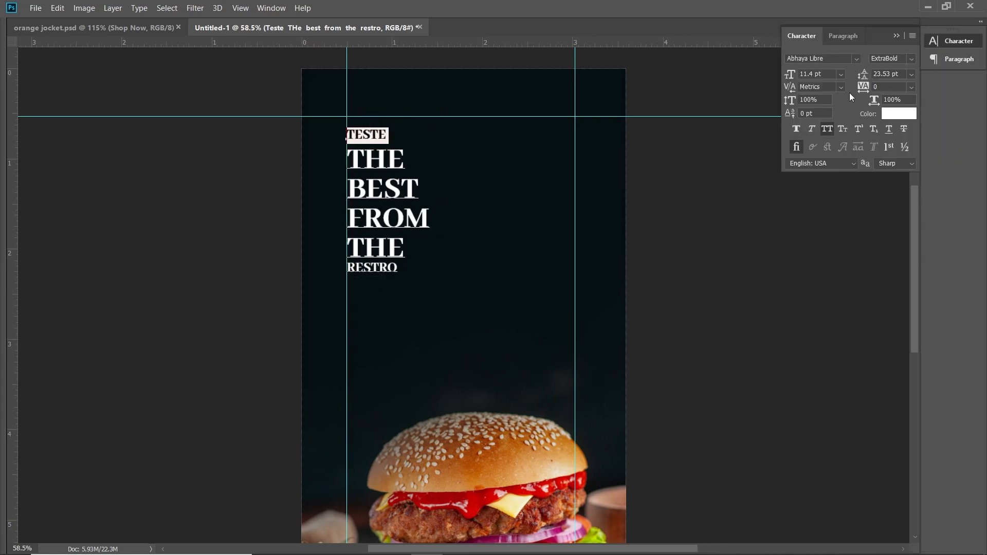
{"action": "type", "text": "11"}
{"action": "key", "text": "Return"}
Set the font size of the headline's last word RESTRO to 11 pt
{"action": "double_click", "coordinate": [370, 269]}
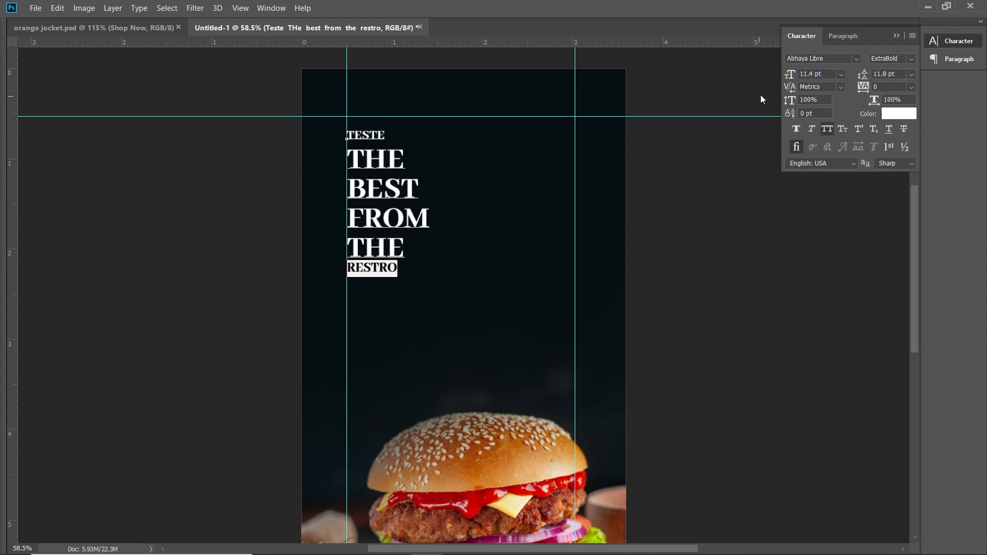
{"action": "type", "text": "11"}
{"action": "key", "text": "Return"}
{"action": "key", "text": "ctrl+Return"}
Enlarge the whole headline and align it with the left vertical guide and the upper horizontal guide
{"action": "scroll", "coordinate": [505, 257], "scroll_direction": "down", "scroll_amount": 2}
{"action": "left_click_drag", "start_coordinate": [423, 198], "coordinate": [422, 219]}
{"action": "scroll", "coordinate": [411, 247], "scroll_direction": "up", "scroll_amount": 3}
{"action": "double_click", "coordinate": [376, 249]}
{"action": "key", "text": "ctrl+Return"}
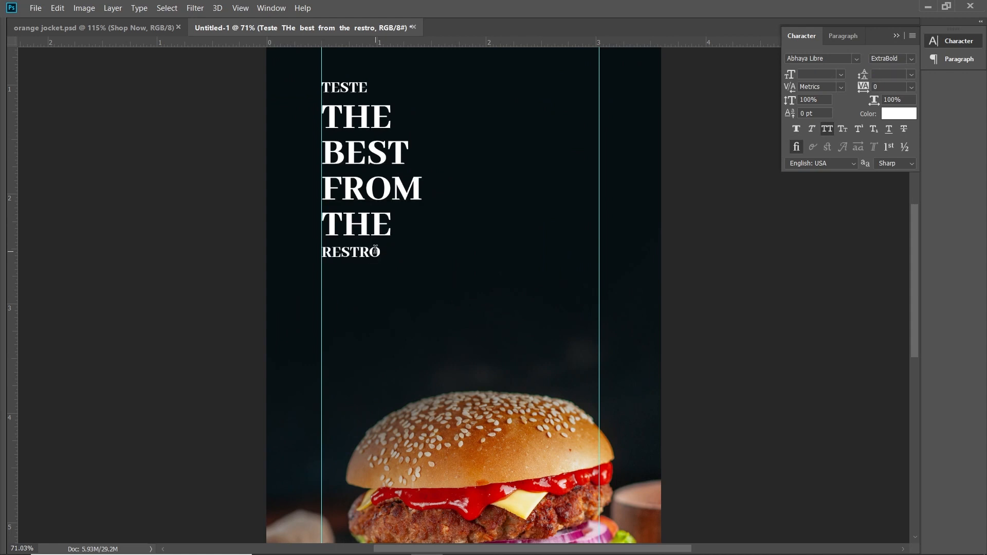
{"action": "scroll", "coordinate": [463, 285], "scroll_direction": "down", "scroll_amount": 3}
{"action": "left_click_drag", "start_coordinate": [442, 257], "coordinate": [476, 319]}
{"action": "key", "text": "Return"}
{"action": "left_click_drag", "start_coordinate": [411, 263], "coordinate": [411, 235]}
{"action": "key", "text": "ctrl+t"}
{"action": "left_click_drag", "start_coordinate": [478, 289], "coordinate": [492, 306]}
{"action": "key", "text": "Return"}
Draw a circle about 410 px in diameter with the Ellipse tool, over the burger bun's upper right part
{"action": "key", "text": "Tab"}
{"action": "key", "text": "Tab"}
{"action": "key", "text": "Tab"}
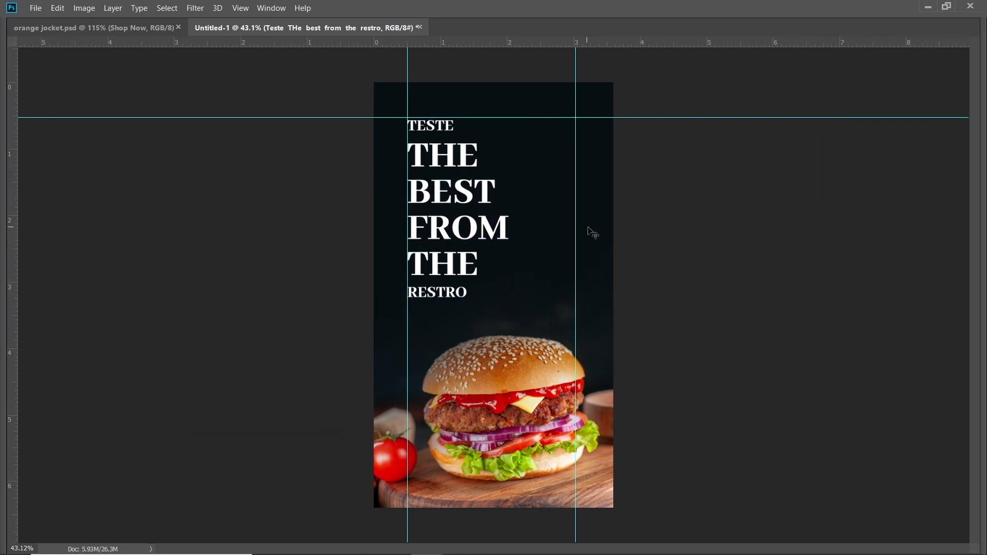
{"action": "left_click", "coordinate": [957, 134]}
{"action": "key", "text": "z"}
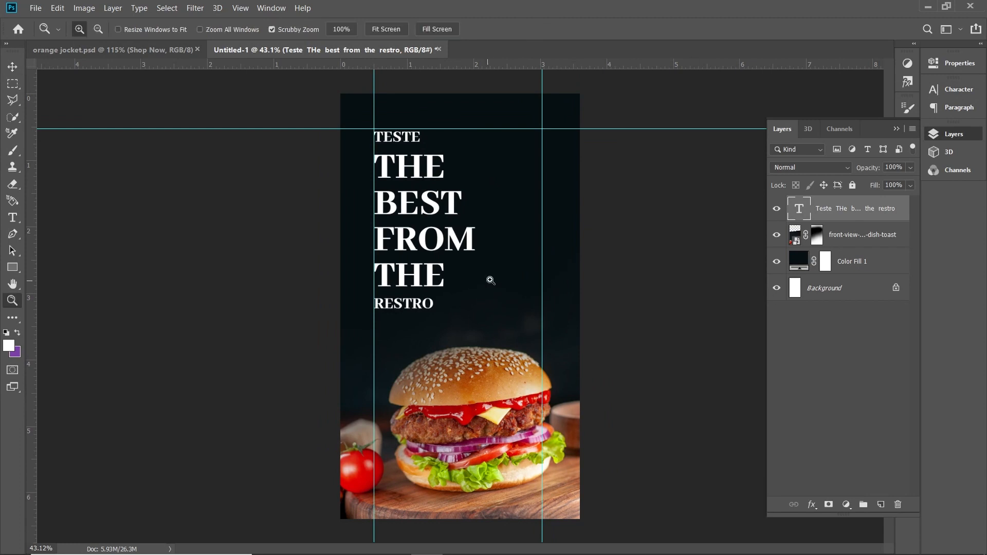
{"action": "left_click", "coordinate": [12, 268]}
{"action": "right_click", "coordinate": [12, 268]}
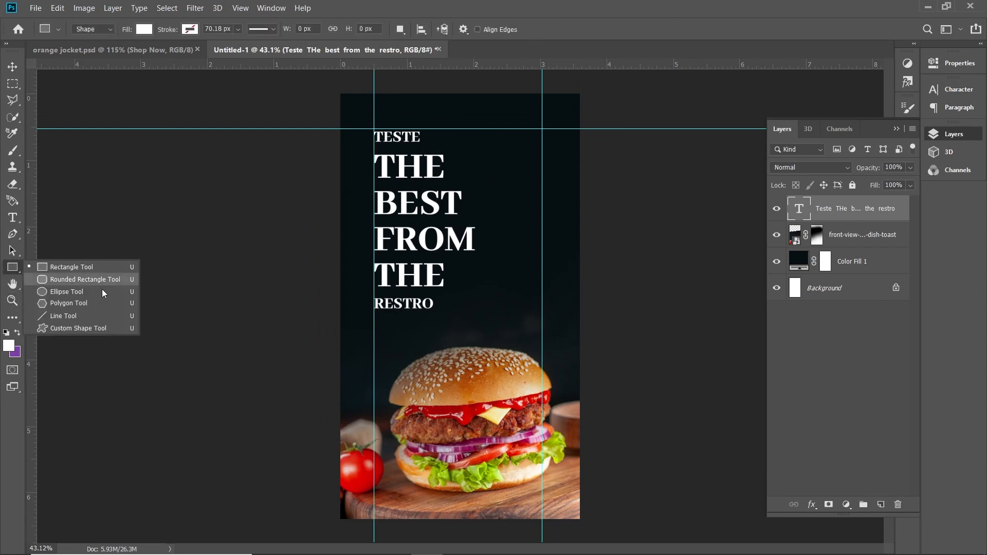
{"action": "left_click", "coordinate": [100, 295]}
{"action": "left_click_drag", "start_coordinate": [478, 324], "coordinate": [568, 416]}
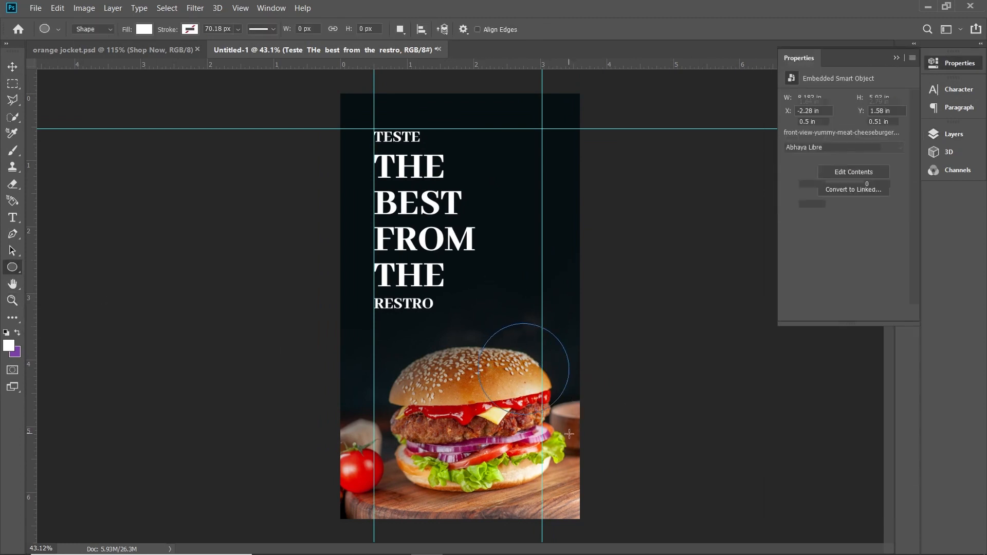
Fill the circle with red from the recently used colors
{"action": "left_click", "coordinate": [143, 29]}
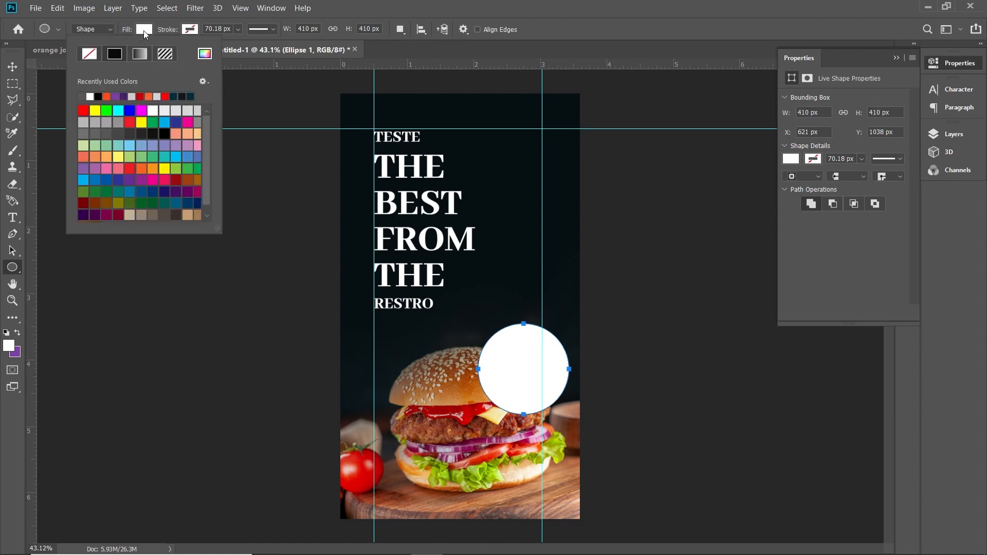
{"action": "left_click", "coordinate": [165, 96]}
{"action": "key", "text": "Return"}
{"action": "key", "text": "z"}
{"action": "key", "text": "Tab"}
{"action": "scroll", "coordinate": [544, 333], "scroll_direction": "up", "scroll_amount": 3}
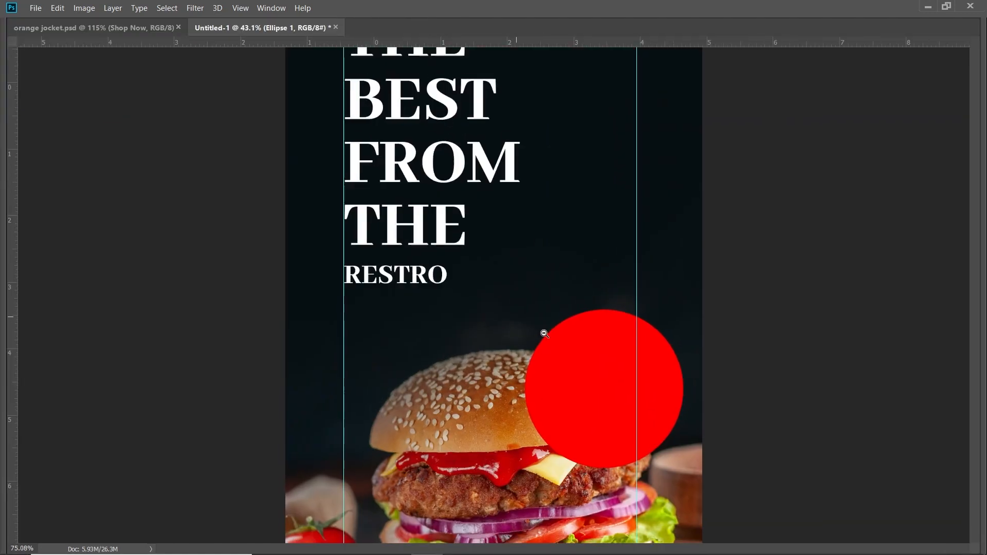
Scale the red circle down and move it up onto the top of the bun, just inside the right vertical guide
{"action": "key", "text": "v"}
{"action": "right_click", "coordinate": [497, 359]}
{"action": "left_click", "coordinate": [595, 365]}
{"action": "left_click_drag", "start_coordinate": [595, 365], "coordinate": [566, 313]}
{"action": "key", "text": "ctrl+t"}
{"action": "left_click_drag", "start_coordinate": [558, 240], "coordinate": [562, 296]}
{"action": "left_click_drag", "start_coordinate": [570, 341], "coordinate": [579, 321]}
{"action": "left_click_drag", "start_coordinate": [565, 280], "coordinate": [565, 270]}
{"action": "mouse_move", "coordinate": [562, 331]}
{"action": "left_mouse_down"}
{"action": "mouse_move", "coordinate": [572, 329]}
{"action": "mouse_move", "coordinate": [557, 334]}
{"action": "left_mouse_up"}
{"action": "key", "text": "Return"}
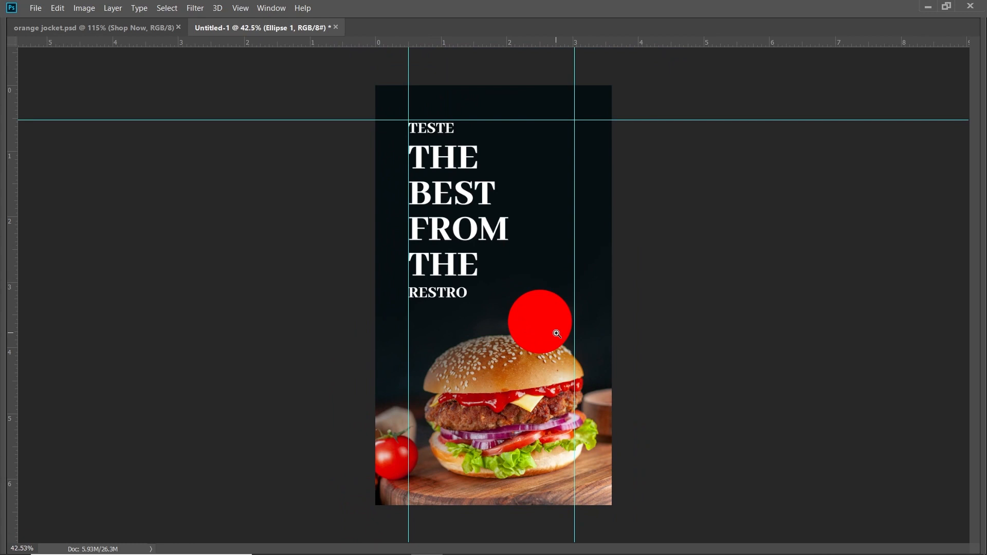
Enlarge the red circle slightly and fit its right edge against the right vertical guide
{"action": "key", "text": "v"}
{"action": "right_click", "coordinate": [553, 322]}
{"action": "left_click", "coordinate": [554, 329]}
{"action": "left_click_drag", "start_coordinate": [554, 329], "coordinate": [558, 326]}
{"action": "mouse_move", "coordinate": [539, 289]}
{"action": "left_mouse_down"}
{"action": "mouse_move", "coordinate": [544, 263]}
{"action": "mouse_move", "coordinate": [544, 275]}
{"action": "left_mouse_up"}
{"action": "left_click_drag", "start_coordinate": [551, 337], "coordinate": [550, 337]}
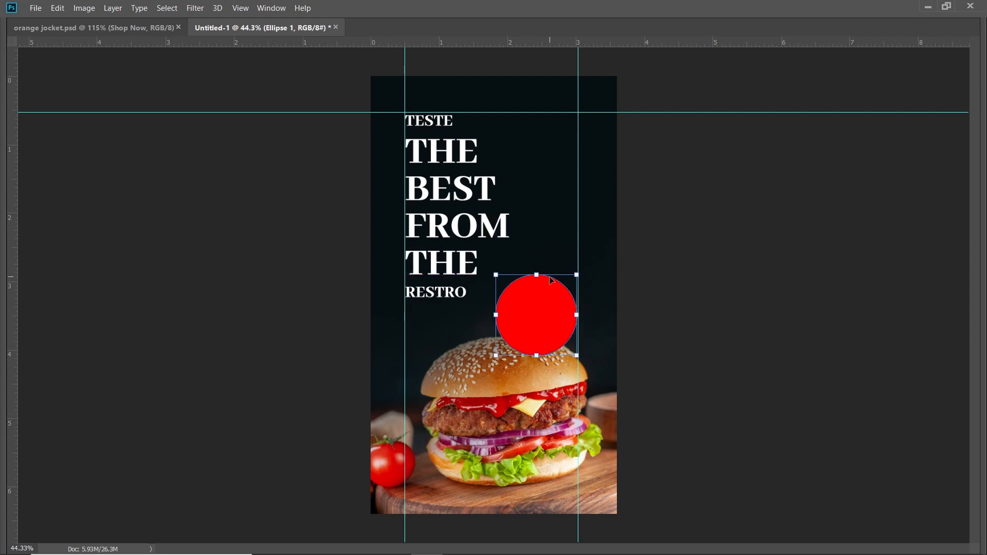
Switch to the TEXT file in Notepad and copy Banner-2's line "upto 20% Off"
{"action": "key", "text": "alt+Tab"}
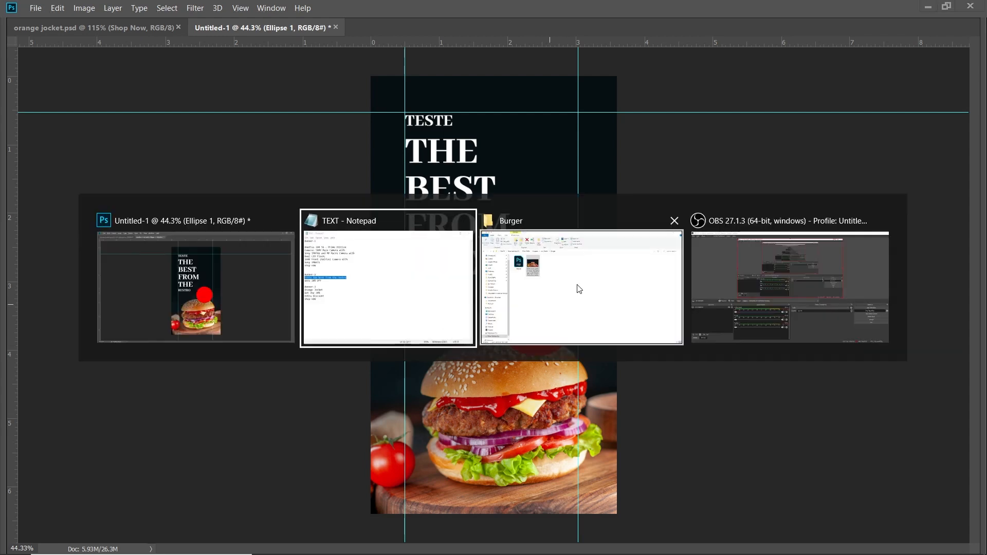
{"action": "left_click", "coordinate": [303, 251]}
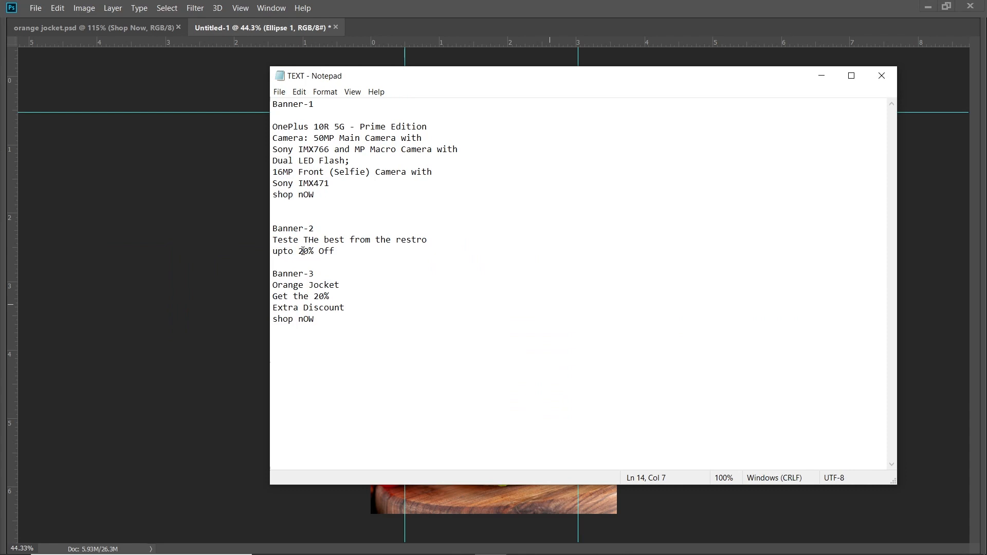
{"action": "double_click", "coordinate": [303, 251]}
{"action": "left_click_drag", "start_coordinate": [354, 249], "coordinate": [247, 247]}
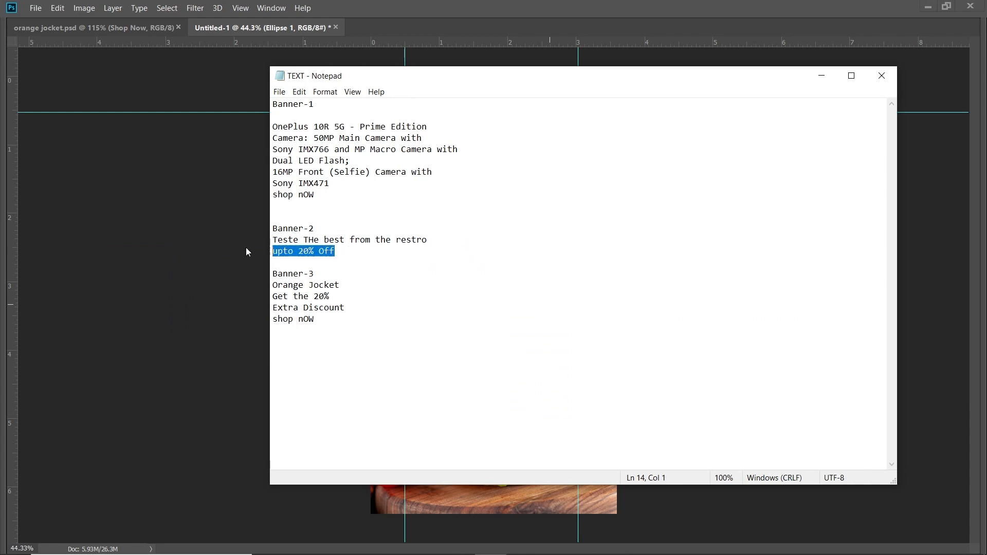
Return to Photoshop, paste "upto 20% Off" as a new text layer over the burger bun, and enlarge it
{"action": "key", "text": "alt+Tab"}
{"action": "left_click_drag", "start_coordinate": [589, 318], "coordinate": [645, 346]}
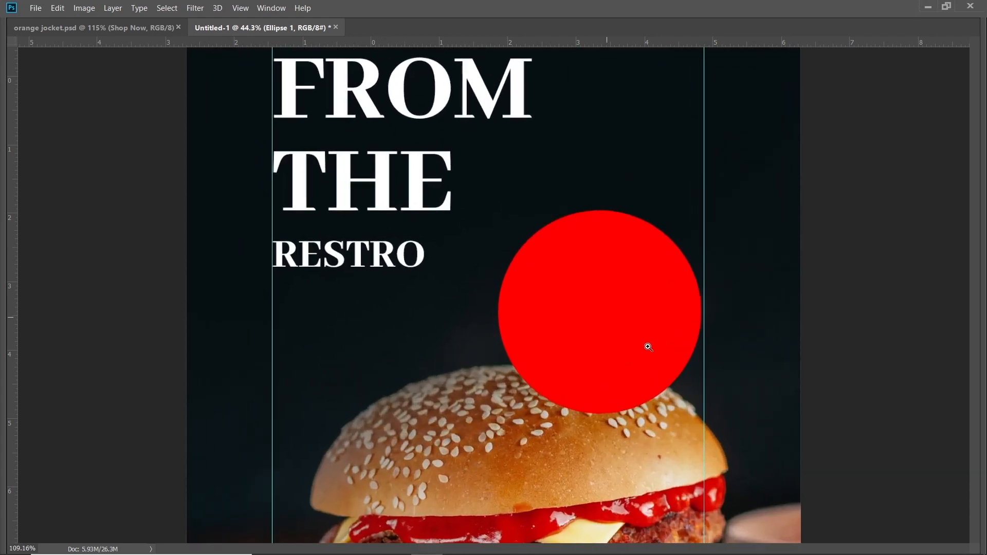
{"action": "left_click_drag", "start_coordinate": [531, 359], "coordinate": [461, 335]}
{"action": "left_click_drag", "start_coordinate": [497, 388], "coordinate": [495, 280]}
{"action": "key", "text": "t"}
{"action": "left_click", "coordinate": [392, 315]}
{"action": "key", "text": "ctrl+Return"}
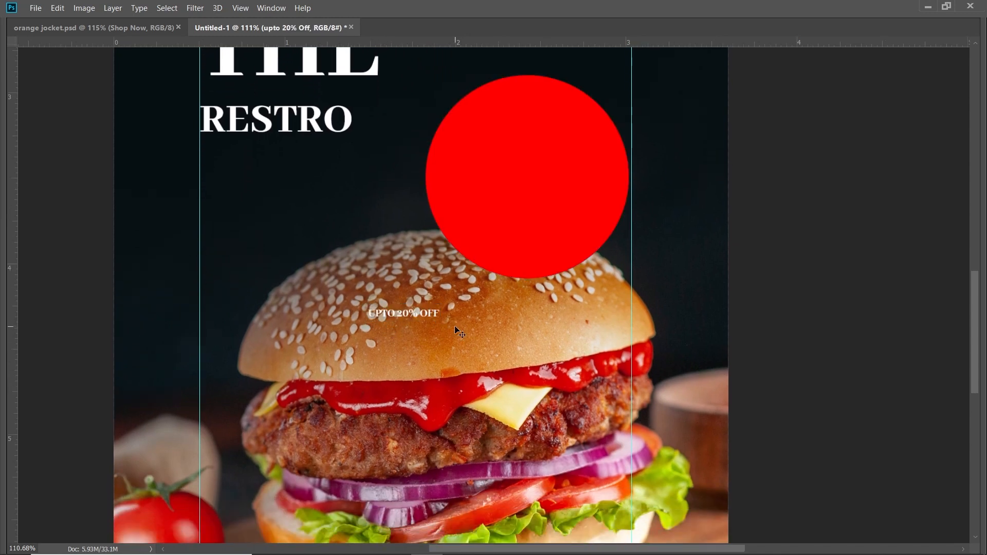
{"action": "left_click_drag", "start_coordinate": [439, 318], "coordinate": [619, 357]}
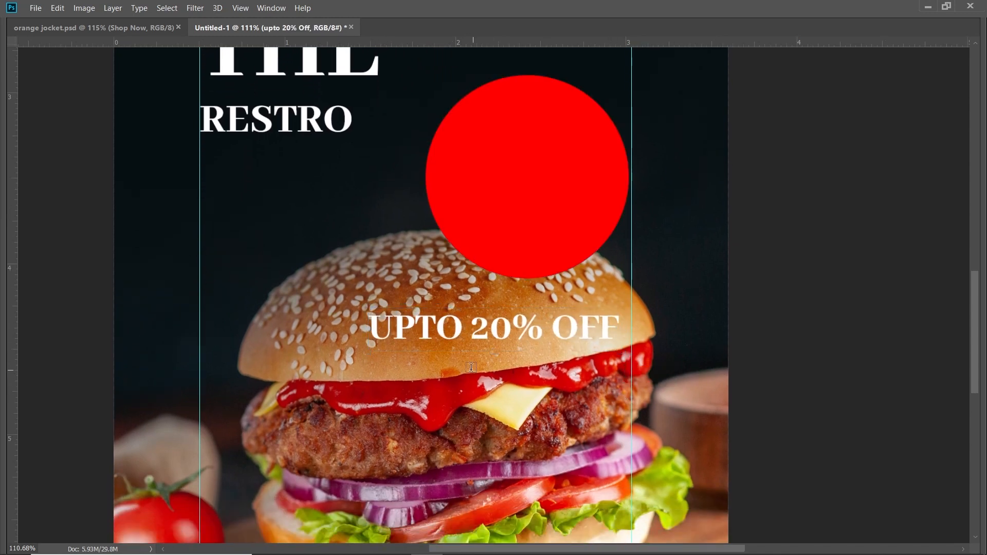
Delete UPTO from the pasted discount text, keeping 20% OFF
{"action": "left_click_drag", "start_coordinate": [459, 331], "coordinate": [304, 334]}
{"action": "key", "text": "BackSpace"}
{"action": "key", "text": "ctrl+Return"}
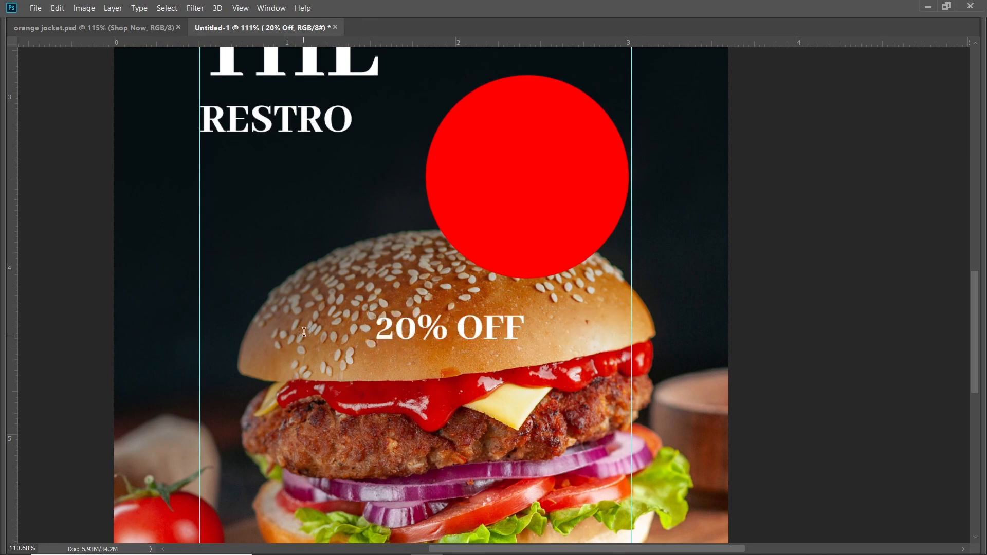
Add a separate text layer reading "up to" on the bun, just above the discount text
{"action": "left_click", "coordinate": [329, 389]}
{"action": "type", "text": "upto"}
{"action": "key", "text": "ctrl+Return"}
{"action": "left_click_drag", "start_coordinate": [356, 383], "coordinate": [361, 300]}
{"action": "left_click", "coordinate": [388, 384]}
{"action": "key", "text": "ctrl+Return"}
Remove 20% from the discount text so that its layer holds only OFF
{"action": "left_click_drag", "start_coordinate": [446, 330], "coordinate": [322, 334]}
{"action": "key", "text": "BackSpace"}
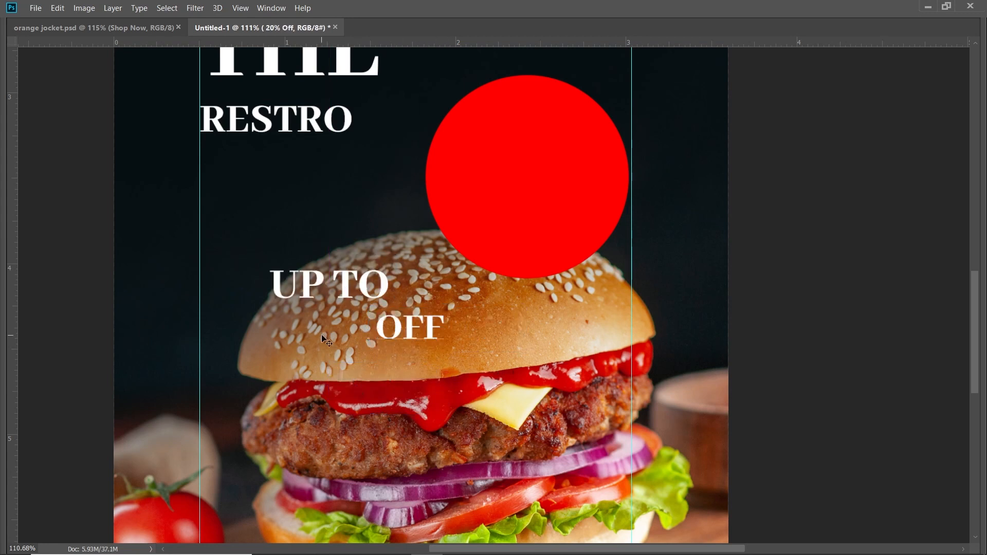
{"action": "key", "text": "ctrl+Return"}
{"action": "key", "text": "Delete"}
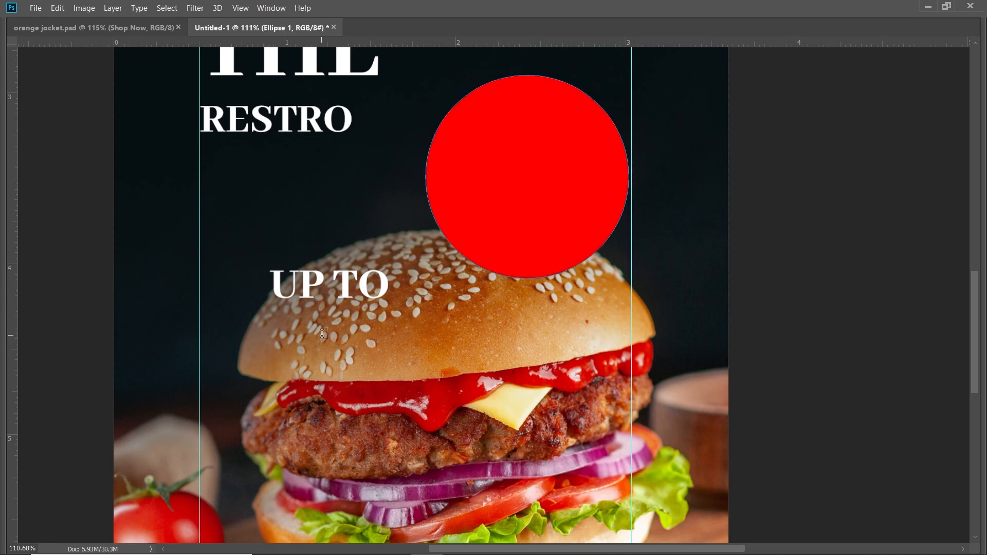
{"action": "key", "text": "ctrl+z"}
Add a separate text layer reading "20%" beside OFF and enlarge it to 22.81 pt
{"action": "key", "text": "Tab"}
{"action": "key", "text": "t"}
{"action": "type", "text": "20%"}
{"action": "left_click_drag", "start_coordinate": [478, 311], "coordinate": [609, 386]}
{"action": "key", "text": "ctrl+Return"}
{"action": "key", "text": "ctrl+t"}
{"action": "key", "text": "Return"}
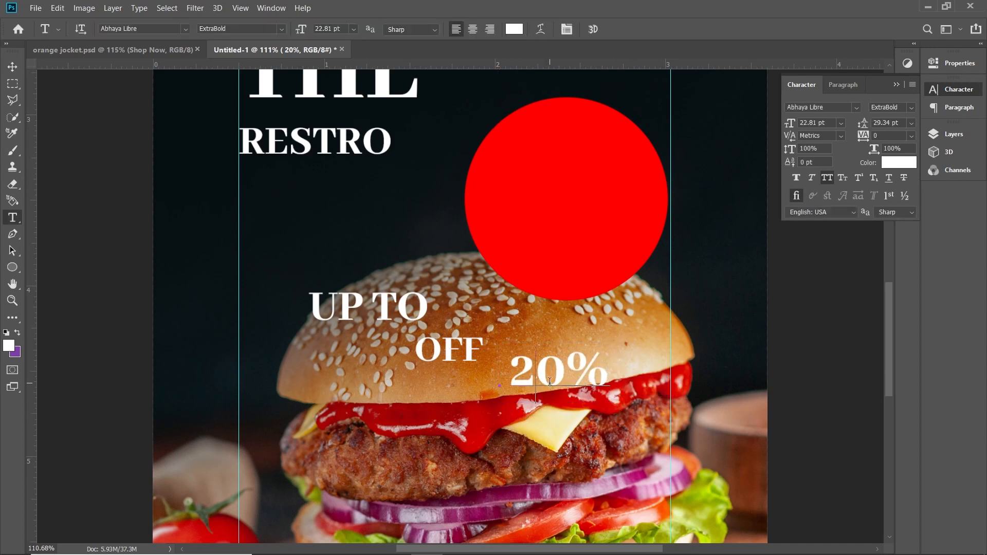
Set the font of the 20% text to Pangram ExtraBold
{"action": "double_click", "coordinate": [550, 382]}
{"action": "left_click", "coordinate": [834, 109]}
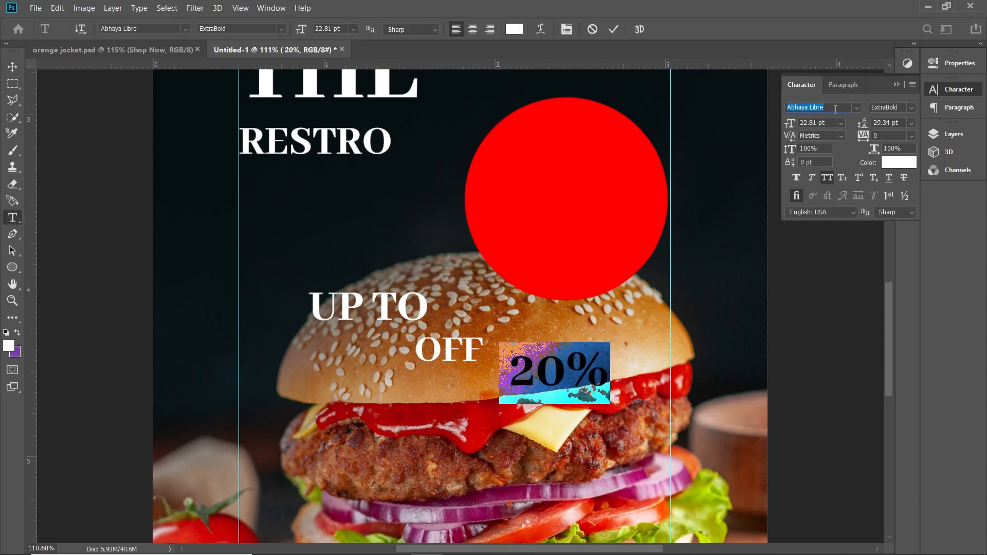
{"action": "type", "text": "pang"}
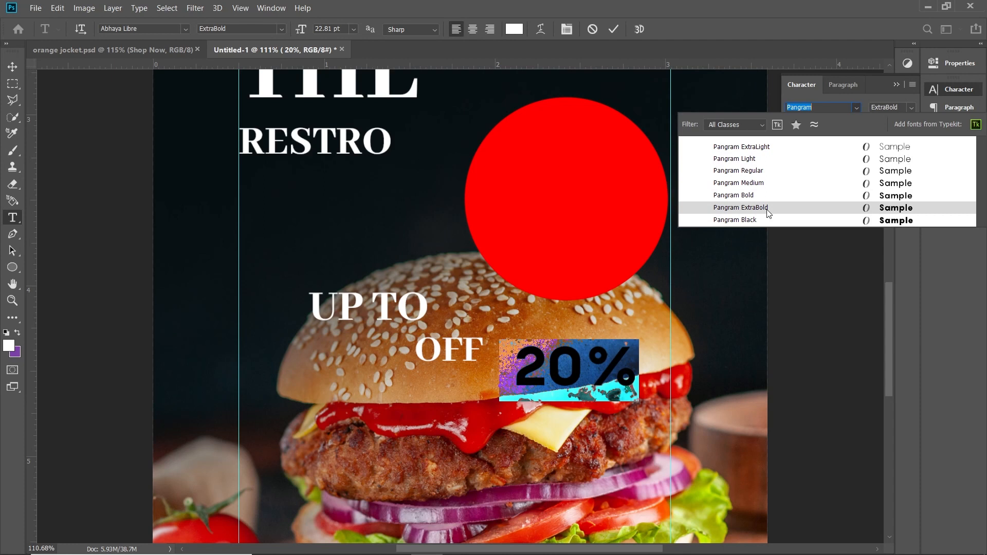
{"action": "left_click", "coordinate": [767, 208]}
{"action": "key", "text": "ctrl+Return"}
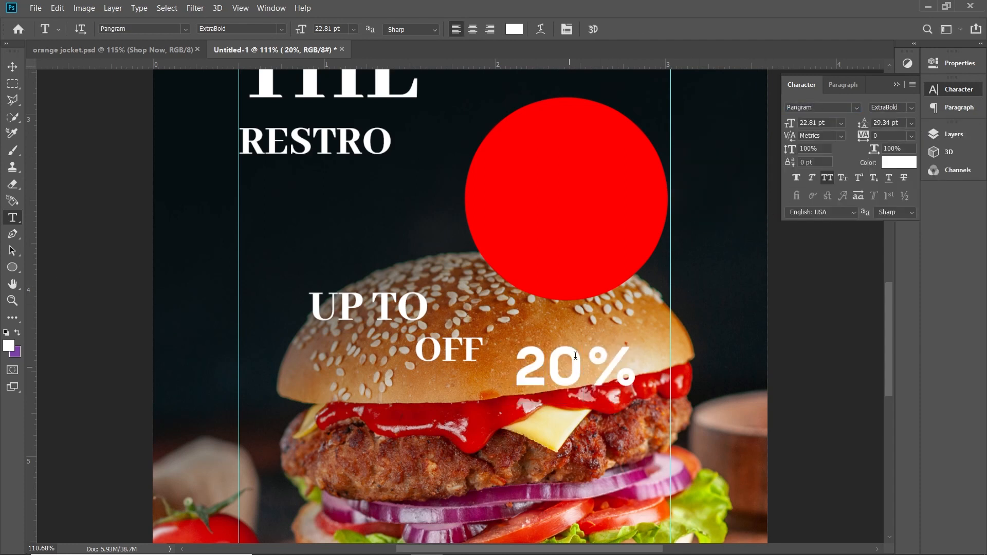
Move the 20% text onto the lower part of the red circle and place OFF directly beneath it
{"action": "key", "text": "v"}
{"action": "left_click_drag", "start_coordinate": [591, 369], "coordinate": [591, 290]}
{"action": "right_click", "coordinate": [460, 398]}
{"action": "left_click", "coordinate": [493, 396]}
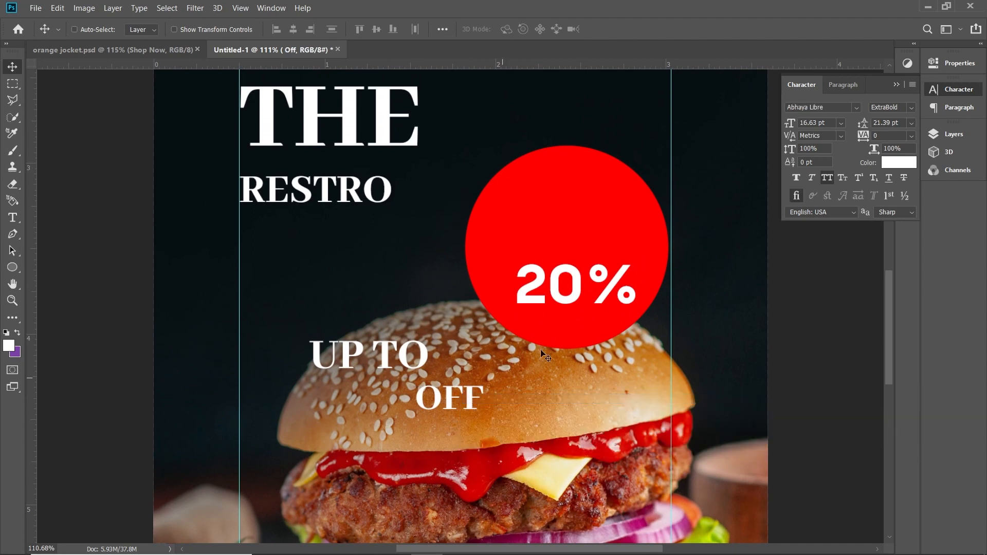
{"action": "left_click_drag", "start_coordinate": [460, 398], "coordinate": [586, 328]}
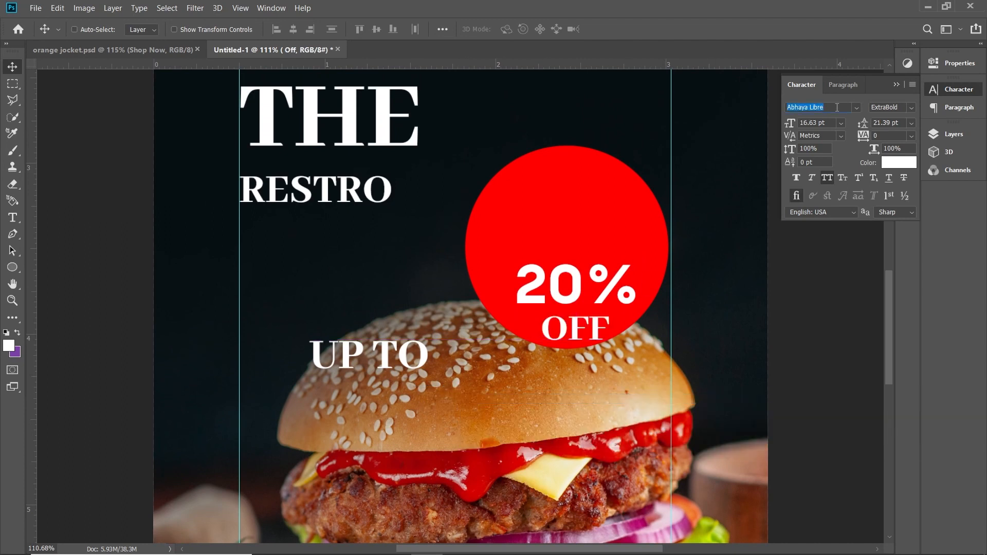
Set the font of OFF to Pangram ExtraBold and shift it toward the left edge of 20%
{"action": "type", "text": "pangram"}
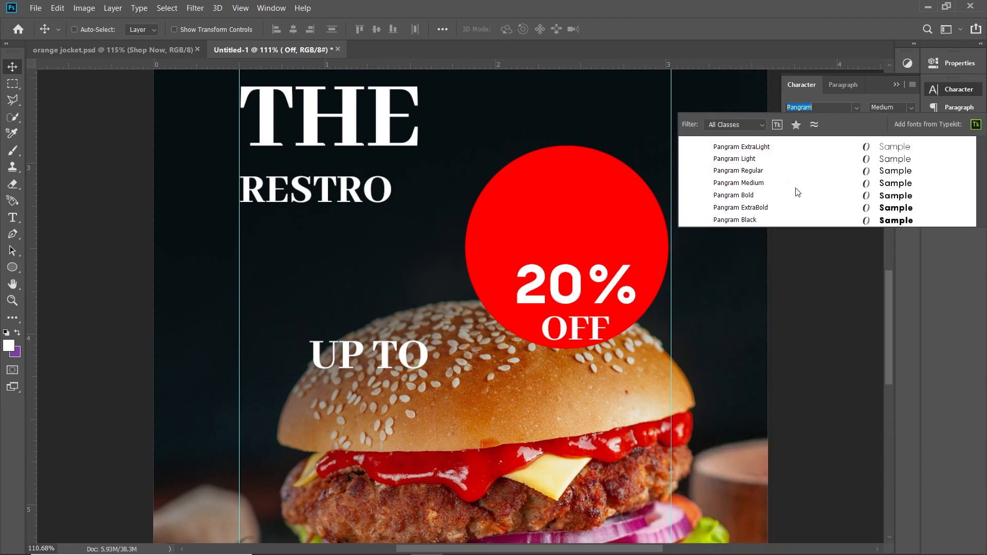
{"action": "left_click", "coordinate": [770, 209]}
{"action": "left_click_drag", "start_coordinate": [596, 336], "coordinate": [567, 322]}
Move UP TO into the upper part of the red circle and scale it down to 15.27 pt
{"action": "left_click_drag", "start_coordinate": [342, 363], "coordinate": [553, 230]}
{"action": "key", "text": "ctrl+t"}
{"action": "left_click_drag", "start_coordinate": [639, 224], "coordinate": [574, 214]}
{"action": "key", "text": "Return"}
{"action": "scroll", "coordinate": [456, 214], "scroll_direction": "up", "scroll_amount": 2}
{"action": "scroll", "coordinate": [455, 213], "scroll_direction": "up", "scroll_amount": 1}
{"action": "key", "text": "z"}
{"action": "scroll", "coordinate": [502, 236], "scroll_direction": "down", "scroll_amount": 3}
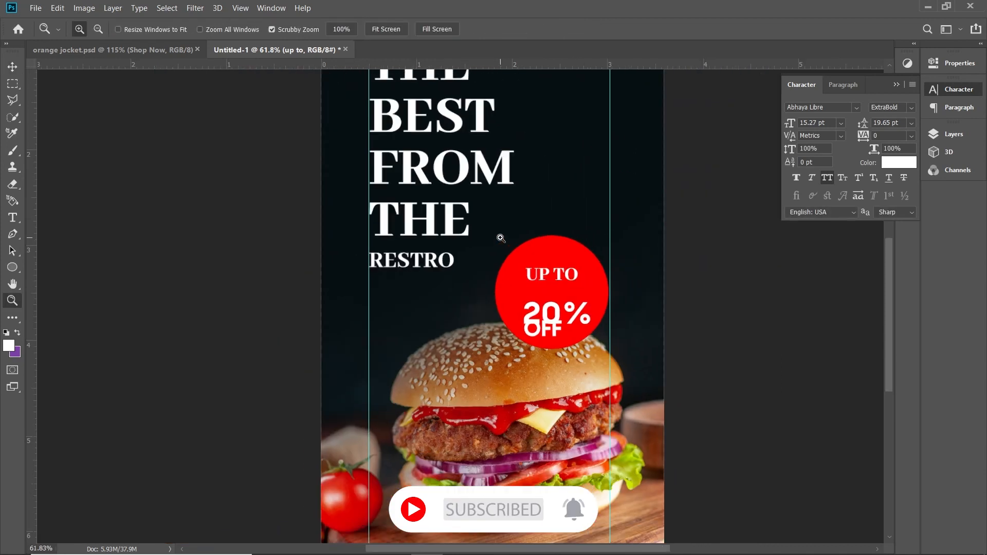
Change the font of the whole stacked headline to Mongolian Baiti Regular
{"action": "left_click_drag", "start_coordinate": [501, 230], "coordinate": [538, 308]}
{"action": "key", "text": "t"}
{"action": "left_click", "coordinate": [487, 255]}
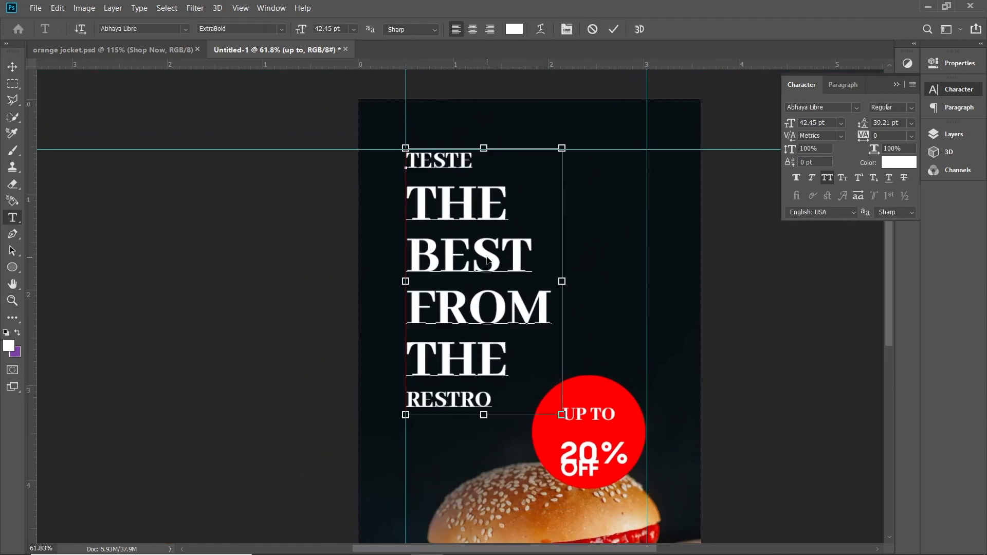
{"action": "key", "text": "ctrl+a"}
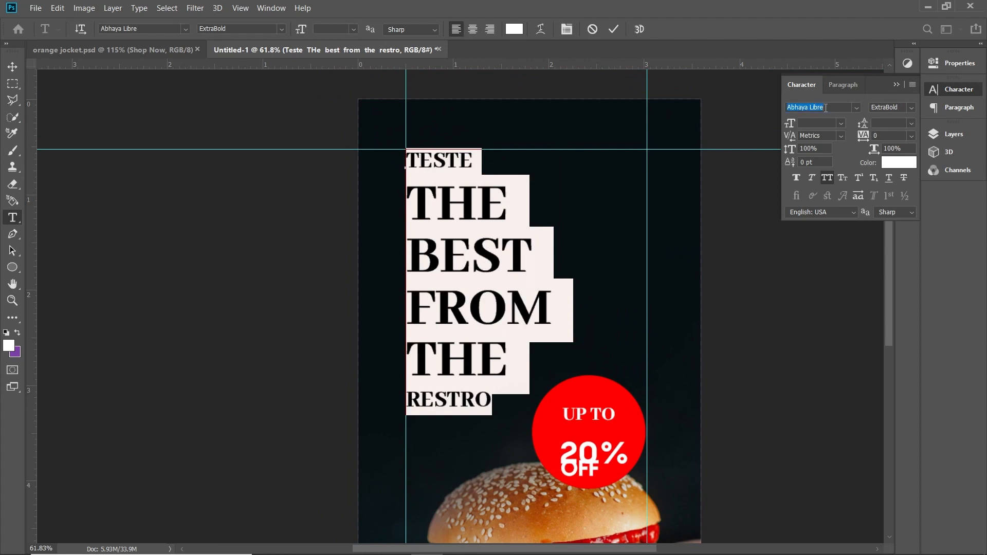
{"action": "type", "text": "ba"}
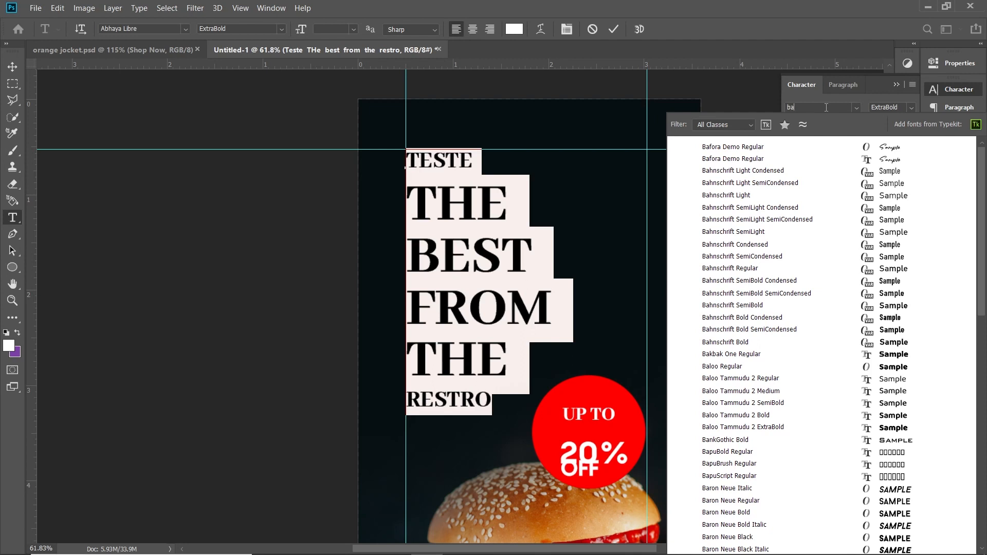
{"action": "type", "text": "iti"}
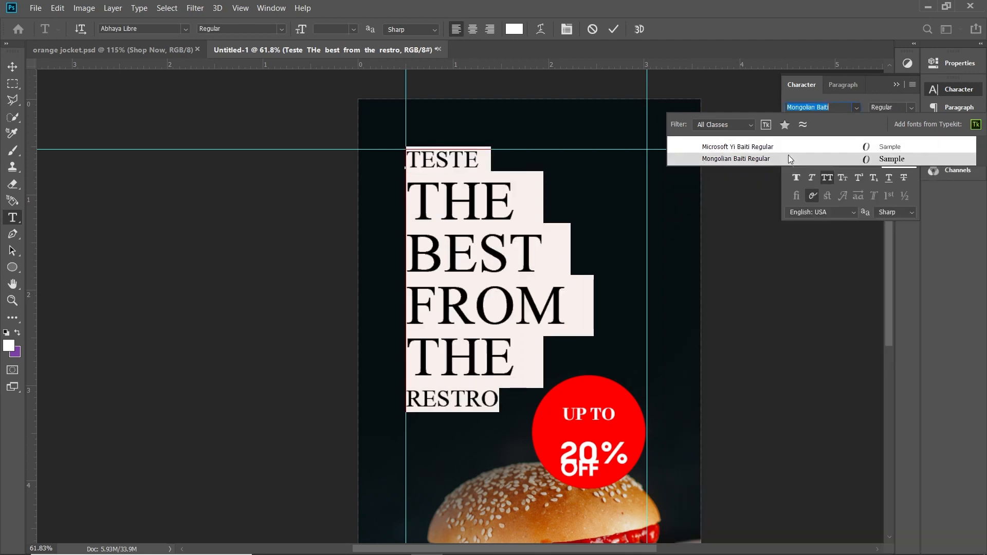
{"action": "left_click", "coordinate": [787, 155]}
{"action": "key", "text": "ctrl+Return"}
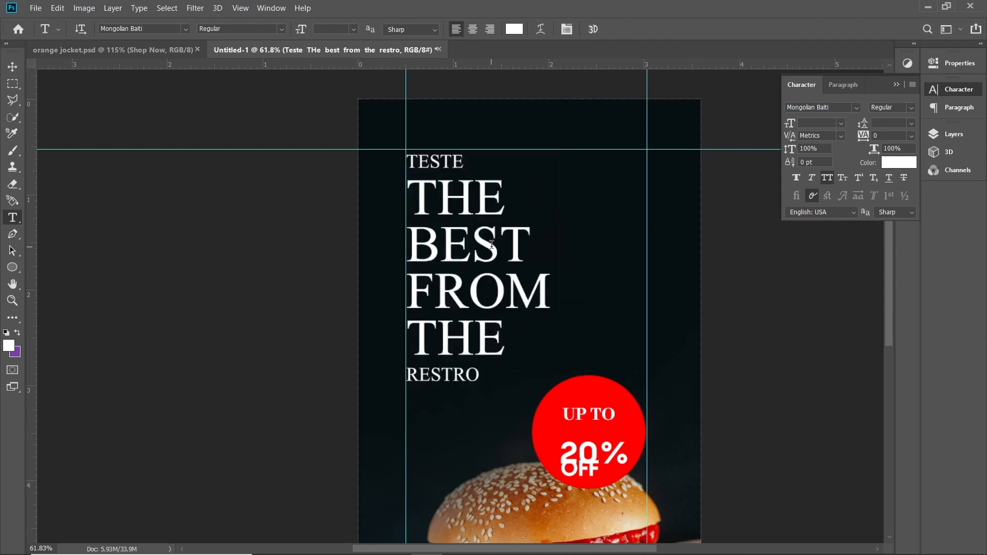
Enlarge the restyled headline slightly, keeping its left edge on the left vertical guide
{"action": "key", "text": "ctrl+0"}
{"action": "key", "text": "ctrl+t"}
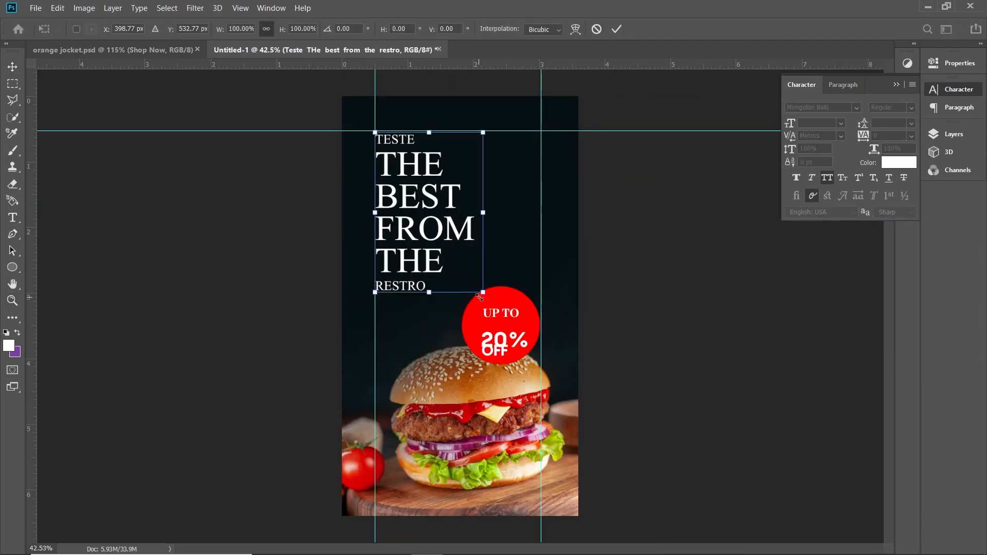
{"action": "key", "text": "Return"}
Set the font of the badge's UP TO text to Mongolian Baiti Regular
{"action": "left_click_drag", "start_coordinate": [442, 297], "coordinate": [467, 296]}
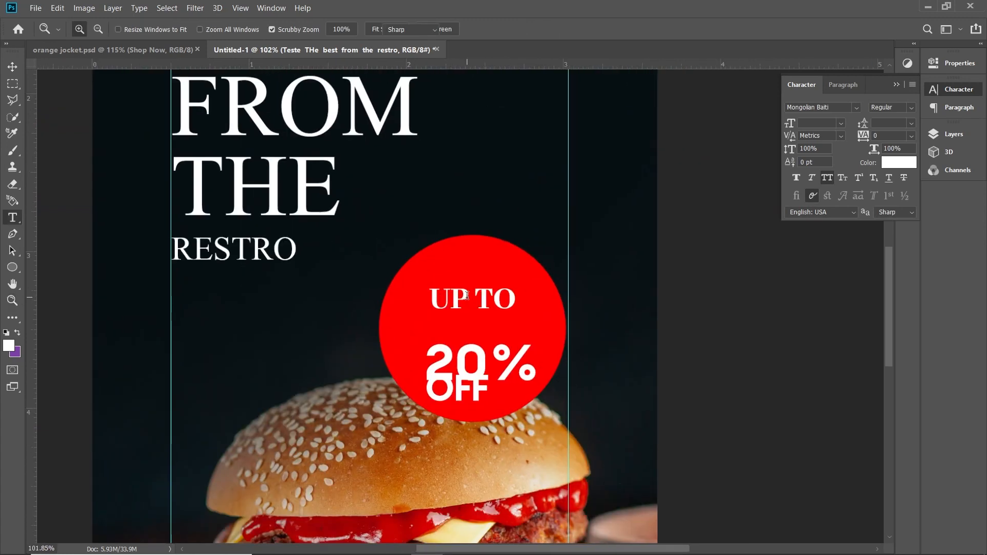
{"action": "triple_click", "coordinate": [467, 296]}
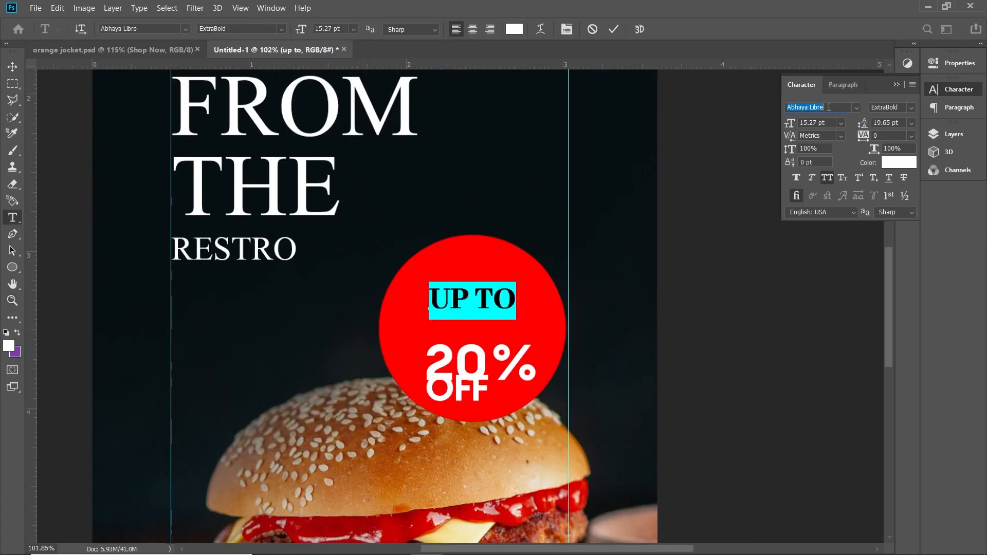
{"action": "type", "text": "bai"}
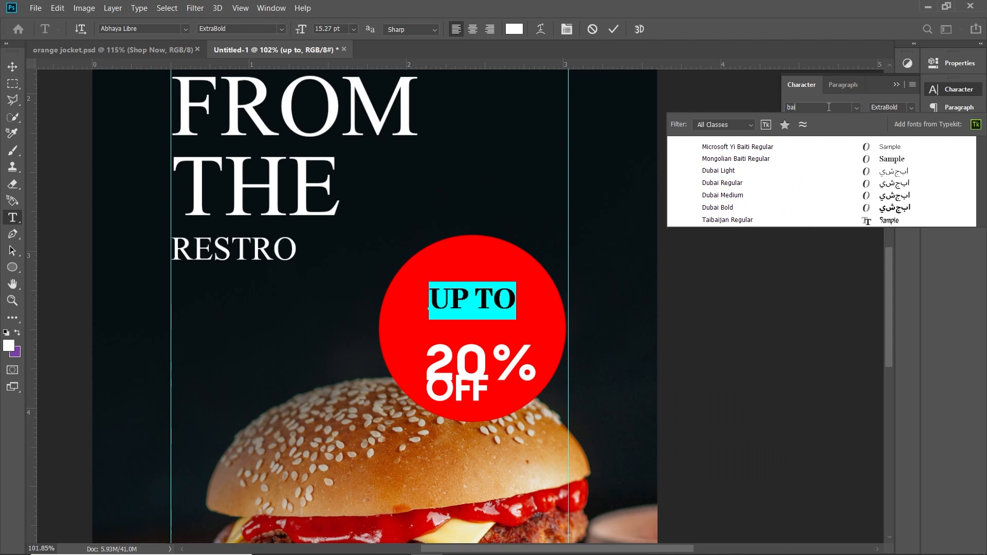
{"action": "left_click", "coordinate": [759, 160]}
{"action": "left_click", "coordinate": [613, 29]}
Move UP TO higher in the circle and scale 20% down to about the same width directly beneath it
{"action": "key", "text": "v"}
{"action": "left_click_drag", "start_coordinate": [482, 300], "coordinate": [481, 282]}
{"action": "left_click", "coordinate": [477, 355], "text": "ctrl"}
{"action": "left_click_drag", "start_coordinate": [478, 355], "coordinate": [465, 329]}
{"action": "key", "text": "ctrl+t"}
{"action": "left_click_drag", "start_coordinate": [544, 322], "coordinate": [524, 323]}
{"action": "key", "text": "Return"}
Enlarge OFF and place it under 20%, with their right edges lined up
{"action": "left_click", "coordinate": [465, 396], "text": "ctrl"}
{"action": "left_click_drag", "start_coordinate": [465, 395], "coordinate": [525, 375]}
{"action": "key", "text": "ctrl+t"}
{"action": "key", "text": "Return"}
Confirm the badge's UP TO text and move OFF slightly further down, centred beneath 20%
{"action": "key", "text": "t"}
{"action": "left_click", "coordinate": [471, 282]}
{"action": "key", "text": "ctrl+a"}
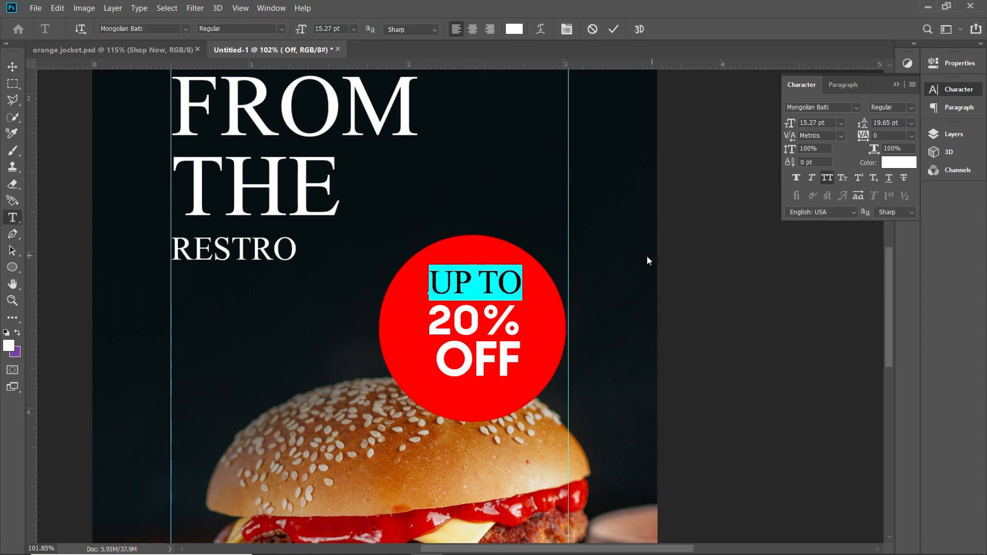
{"action": "key", "text": "ctrl+Return"}
{"action": "key", "text": "v"}
{"action": "scroll", "coordinate": [502, 339], "scroll_direction": "down", "scroll_amount": 1}
{"action": "right_click", "coordinate": [489, 310]}
{"action": "left_click", "coordinate": [493, 310]}
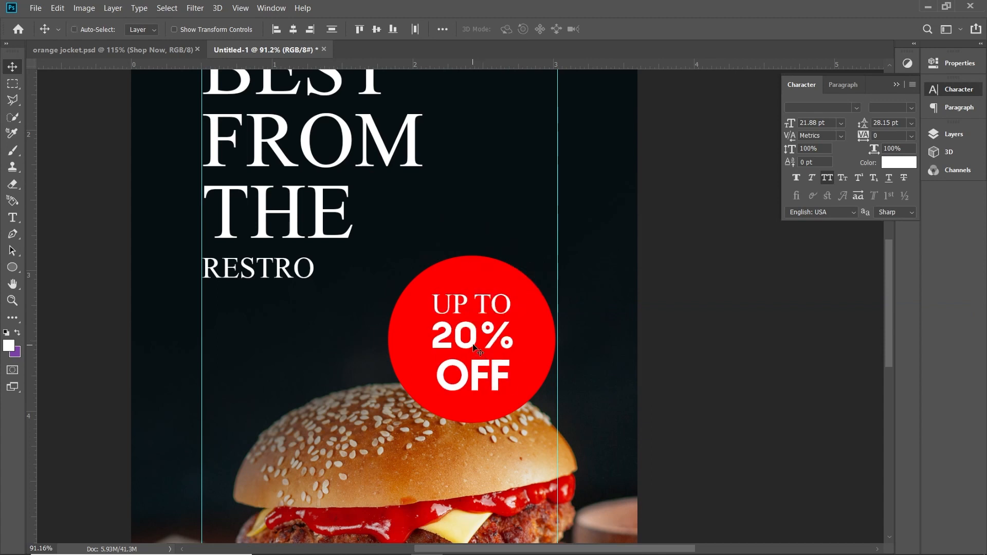
Slightly enlarge the linked UP TO, 20% and OFF texts together and centre them in the red circle
{"action": "right_click", "coordinate": [474, 346]}
{"action": "left_click", "coordinate": [509, 405]}
{"action": "left_click_drag", "start_coordinate": [481, 357], "coordinate": [519, 342]}
{"action": "key", "text": "ctrl+z"}
{"action": "key", "text": "ctrl+t"}
{"action": "left_click_drag", "start_coordinate": [472, 295], "coordinate": [473, 286]}
{"action": "key", "text": "Escape"}
{"action": "key", "text": "ctrl+t"}
{"action": "key", "text": "Return"}
{"action": "left_click_drag", "start_coordinate": [471, 339], "coordinate": [494, 339]}
{"action": "key", "text": "z"}
{"action": "left_click_drag", "start_coordinate": [456, 271], "coordinate": [458, 340]}
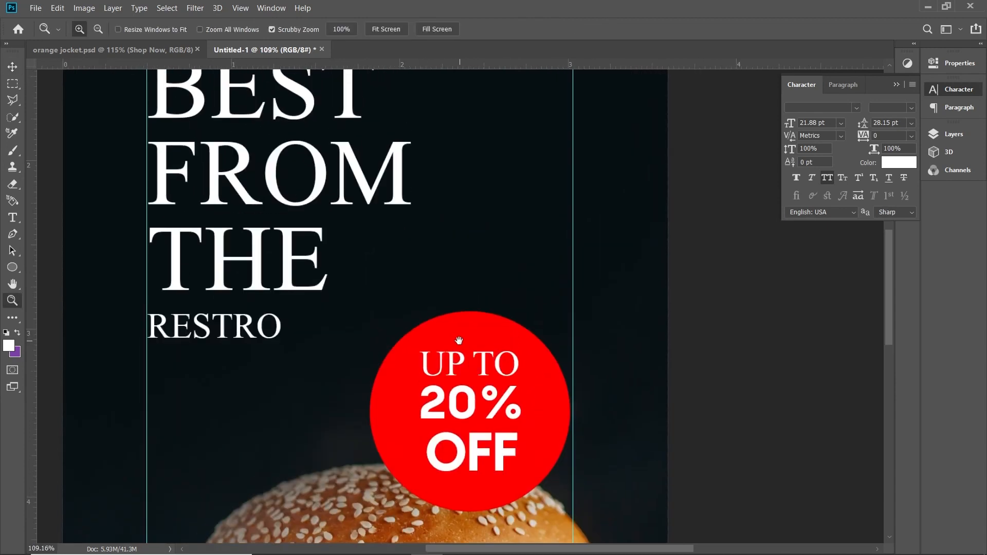
Draw a white square about 66 × 66 px and place it centred over the top edge of the red circle
{"action": "left_click", "coordinate": [12, 266]}
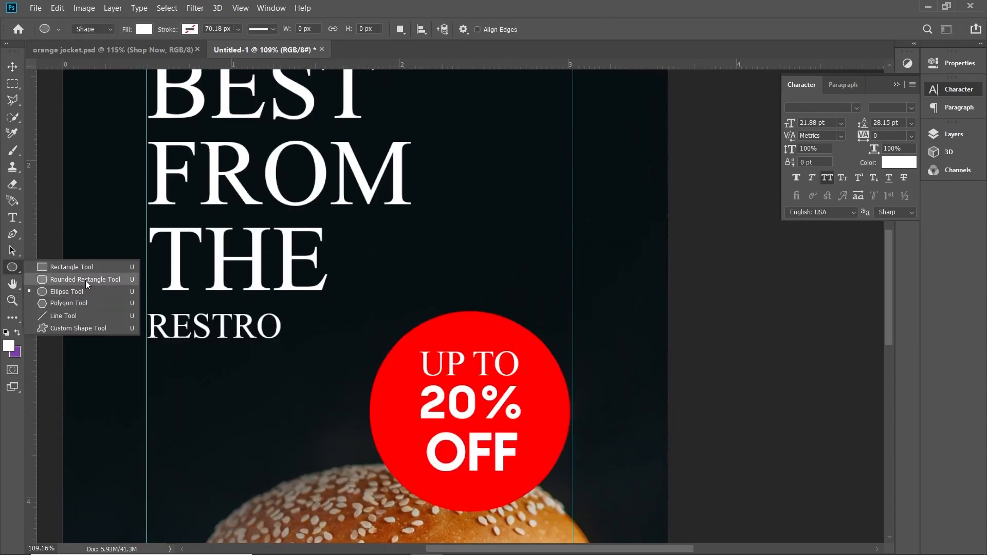
{"action": "left_click", "coordinate": [77, 277]}
{"action": "left_click", "coordinate": [16, 269]}
{"action": "left_click", "coordinate": [62, 266]}
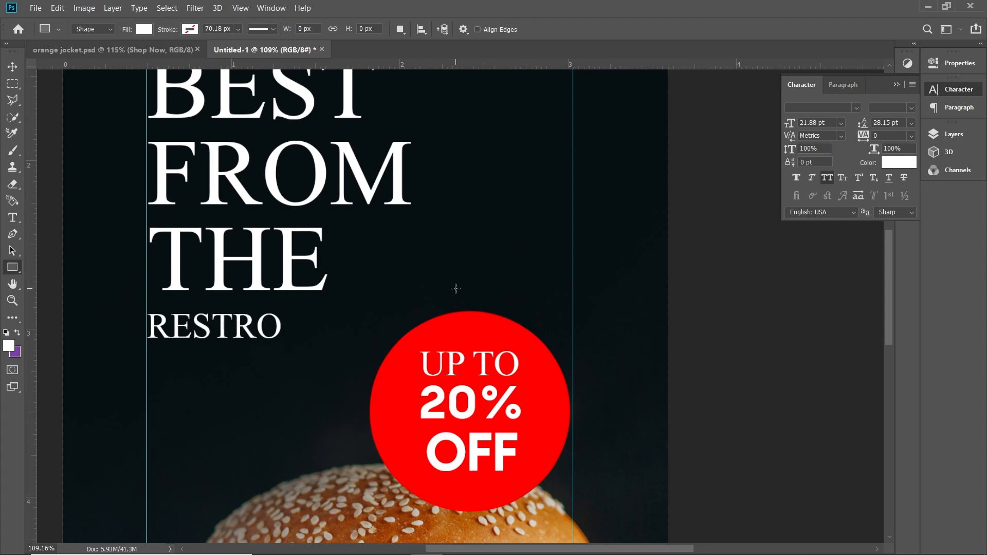
{"action": "left_click_drag", "start_coordinate": [455, 288], "coordinate": [493, 325]}
{"action": "left_click", "coordinate": [144, 30]}
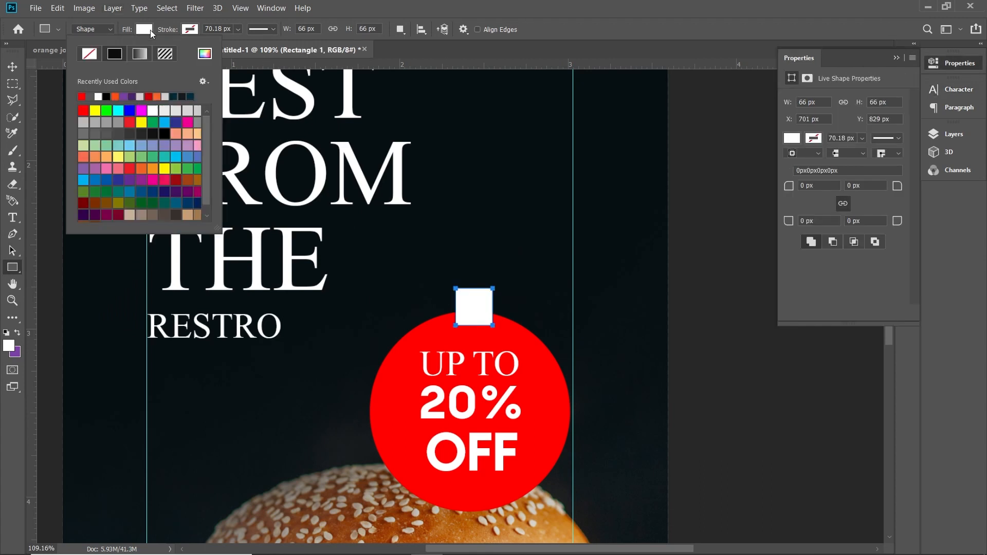
{"action": "left_click", "coordinate": [20, 67]}
{"action": "left_click_drag", "start_coordinate": [483, 316], "coordinate": [474, 325]}
Draw a white triangle about 17 × 30 px with the Pen tool, running from the square's upper-right corner to the circle's edge
{"action": "left_click", "coordinate": [948, 142]}
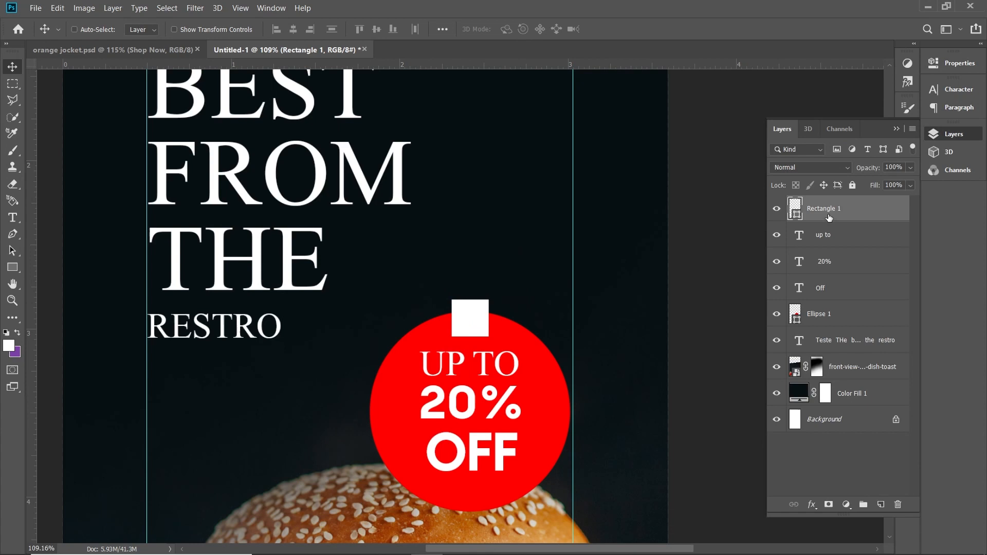
{"action": "left_click", "coordinate": [830, 234]}
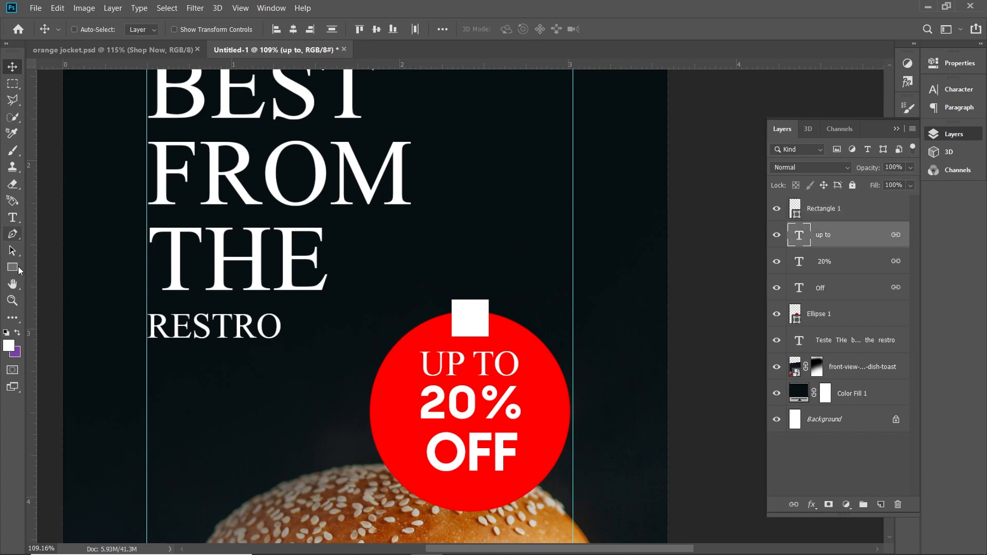
{"action": "key", "text": "p"}
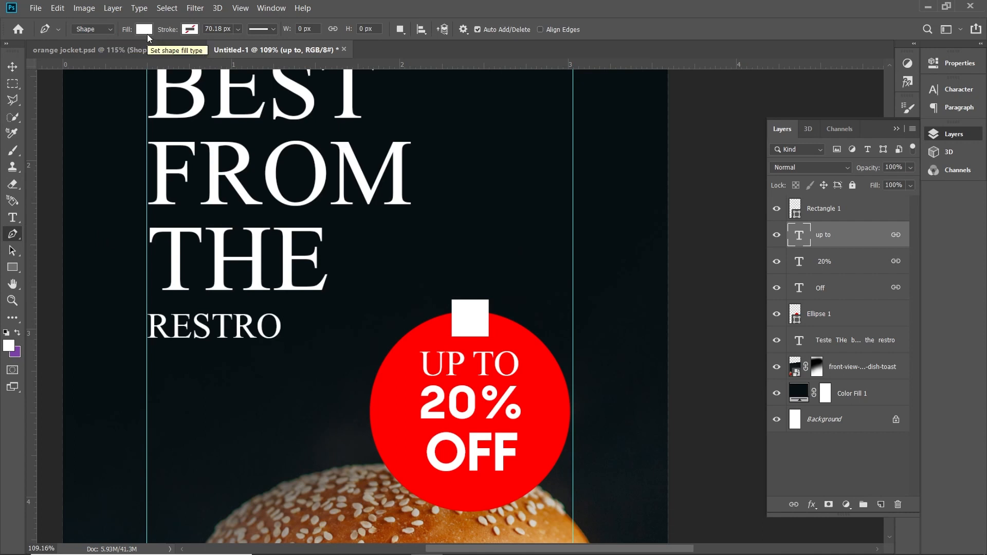
{"action": "scroll", "coordinate": [488, 303], "scroll_direction": "up", "scroll_amount": 5}
{"action": "left_click", "coordinate": [475, 262]}
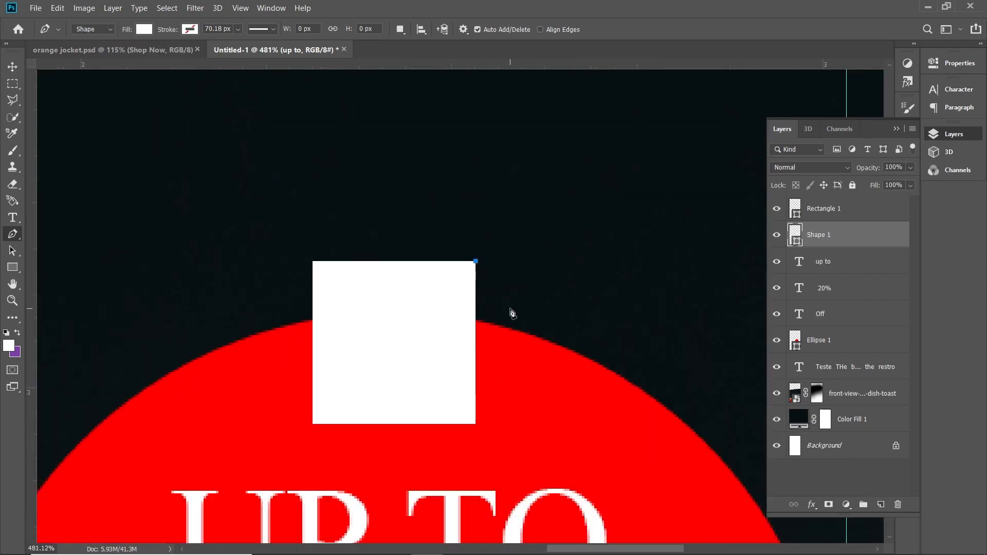
{"action": "left_click", "coordinate": [515, 337]}
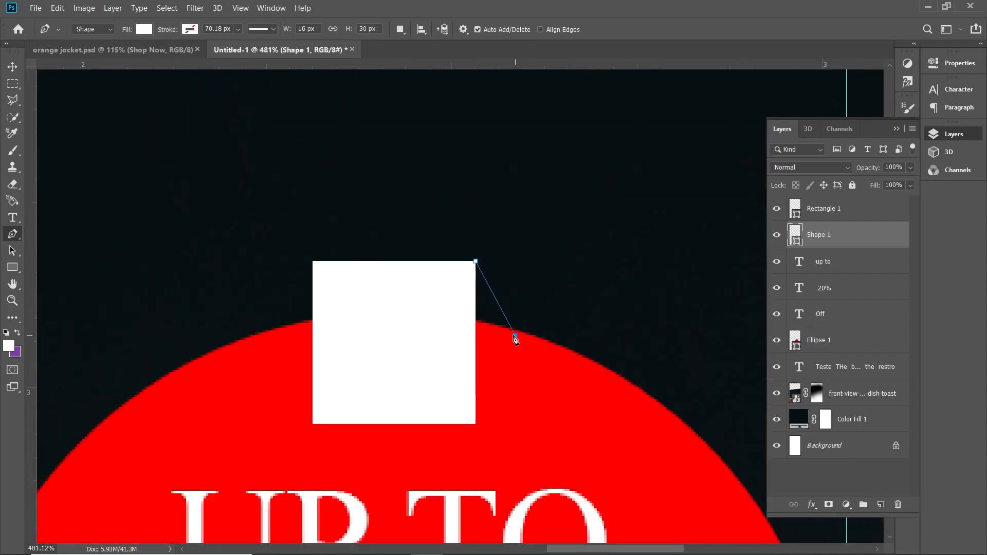
{"action": "left_click", "coordinate": [474, 335]}
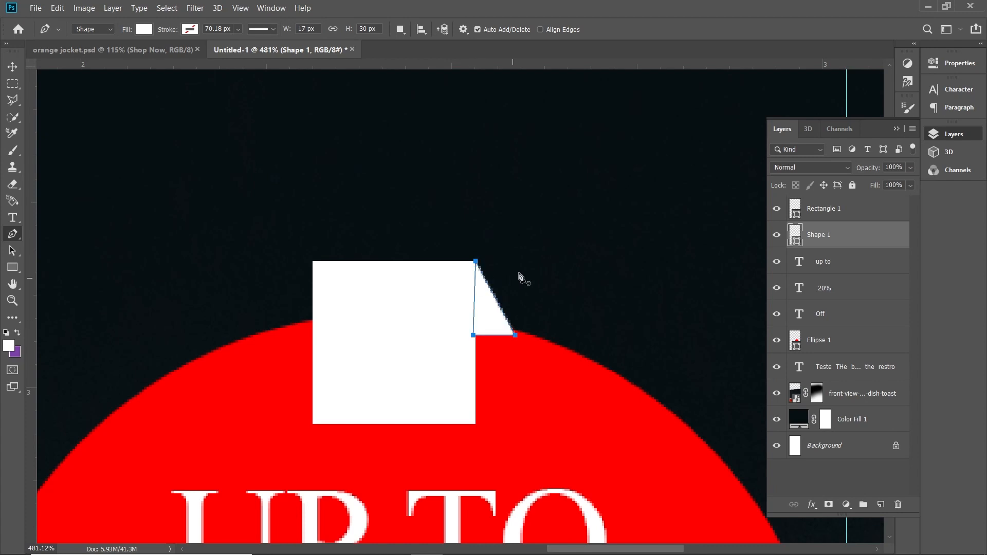
Change the triangle's fill to a light grey
{"action": "key", "text": "u"}
{"action": "left_click", "coordinate": [152, 32]}
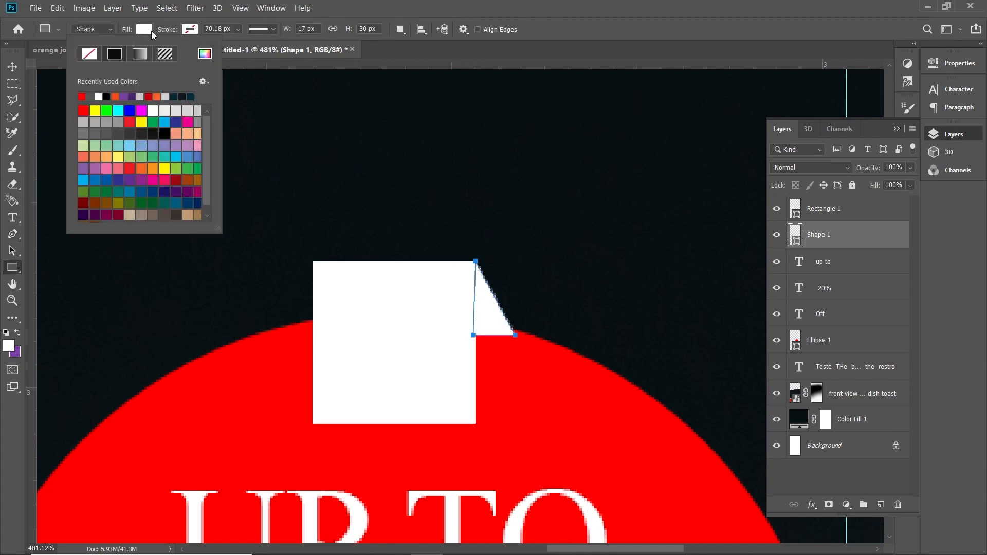
{"action": "left_click", "coordinate": [205, 55]}
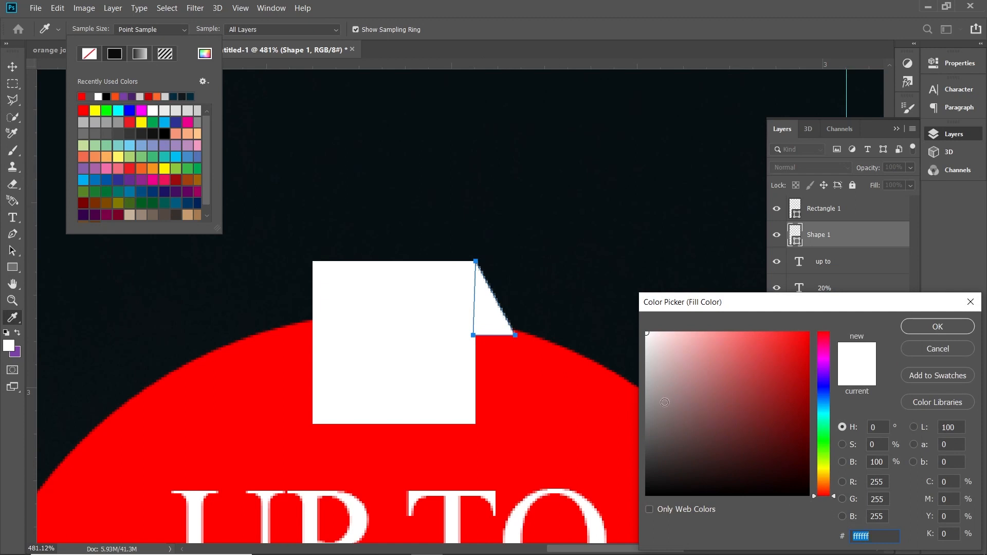
{"action": "left_click", "coordinate": [653, 378]}
{"action": "left_click", "coordinate": [961, 329]}
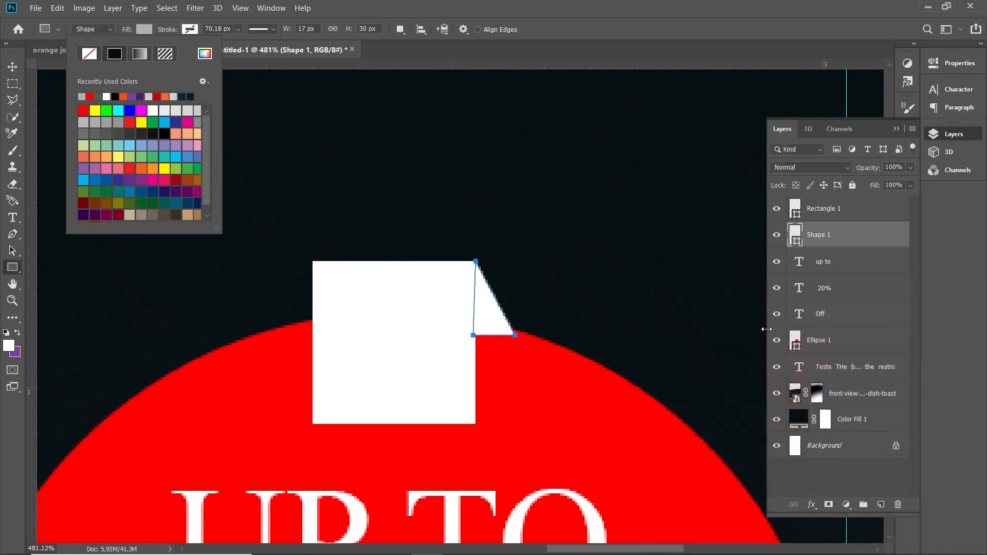
{"action": "key", "text": "Return"}
{"action": "key", "text": "v"}
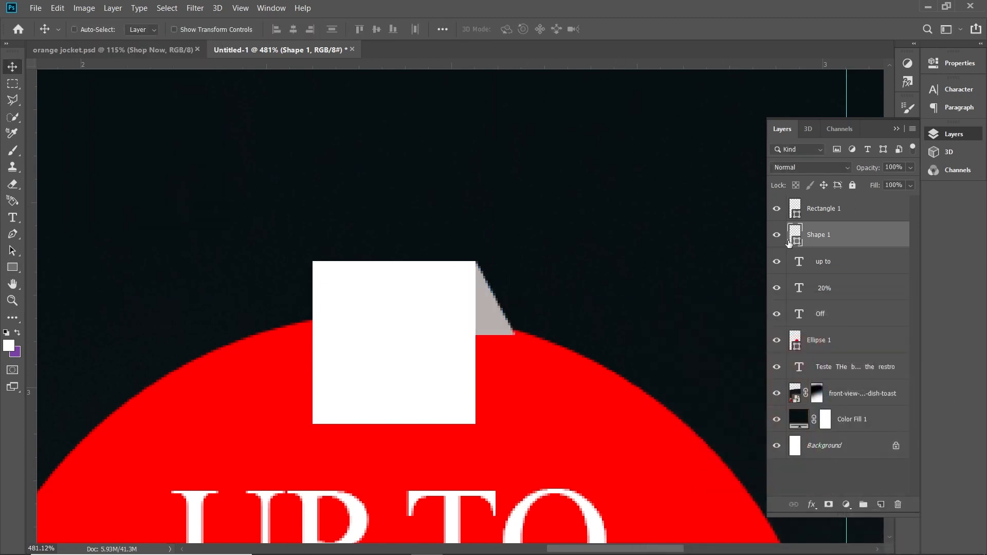
Duplicate the grey triangle, flip the copy horizontally and fit it against the square's left edge
{"action": "key", "text": "ctrl+j"}
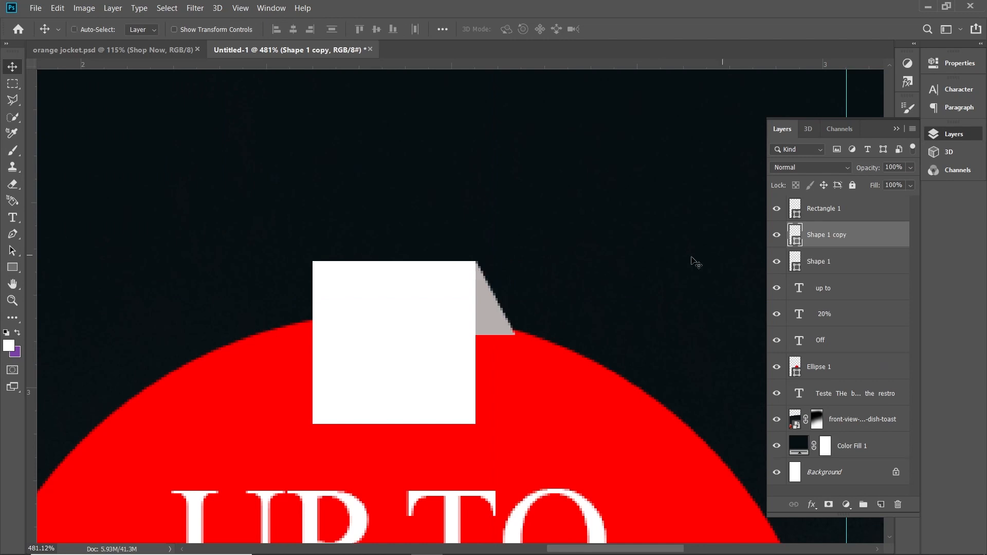
{"action": "key", "text": "ctrl+t"}
{"action": "right_click", "coordinate": [504, 315]}
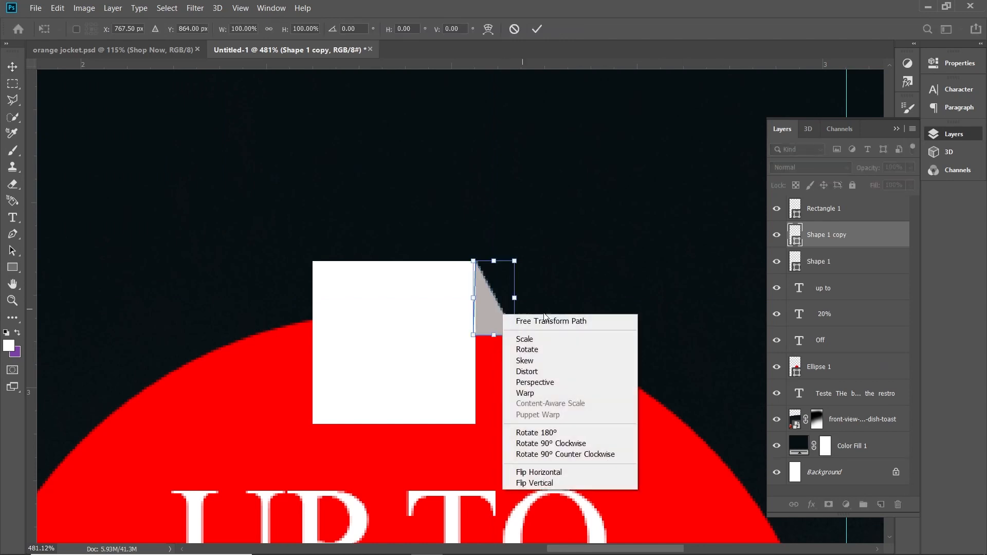
{"action": "left_click", "coordinate": [559, 468]}
{"action": "key", "text": "Return"}
{"action": "left_click_drag", "start_coordinate": [510, 316], "coordinate": [308, 302]}
{"action": "key", "text": "Left"}
{"action": "key", "text": "Left"}
{"action": "key", "text": "Right"}
Move both grey triangle layers beneath the red circle's layer
{"action": "key", "text": "z"}
{"action": "left_click_drag", "start_coordinate": [379, 328], "coordinate": [405, 329]}
{"action": "left_click", "coordinate": [848, 262], "text": "shift"}
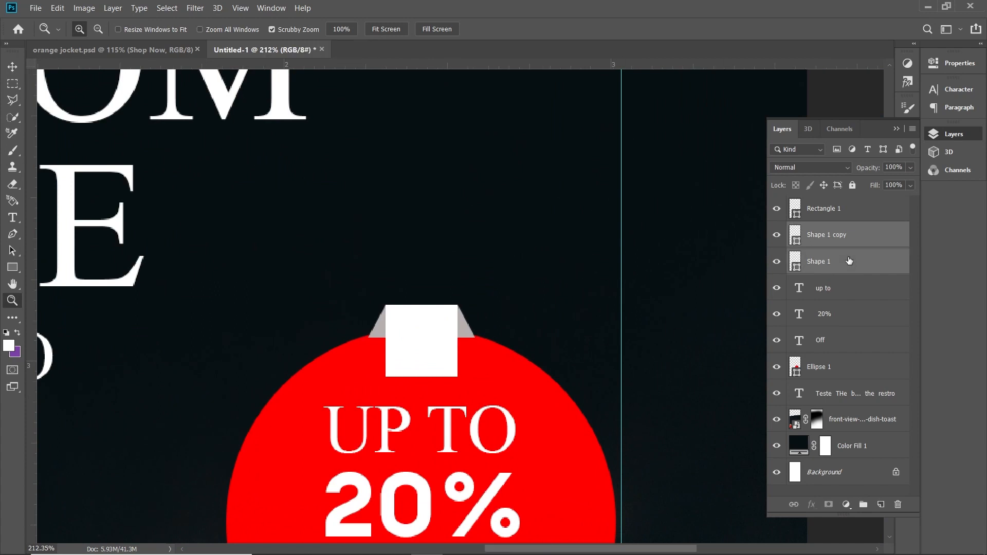
{"action": "left_click_drag", "start_coordinate": [849, 265], "coordinate": [848, 382]}
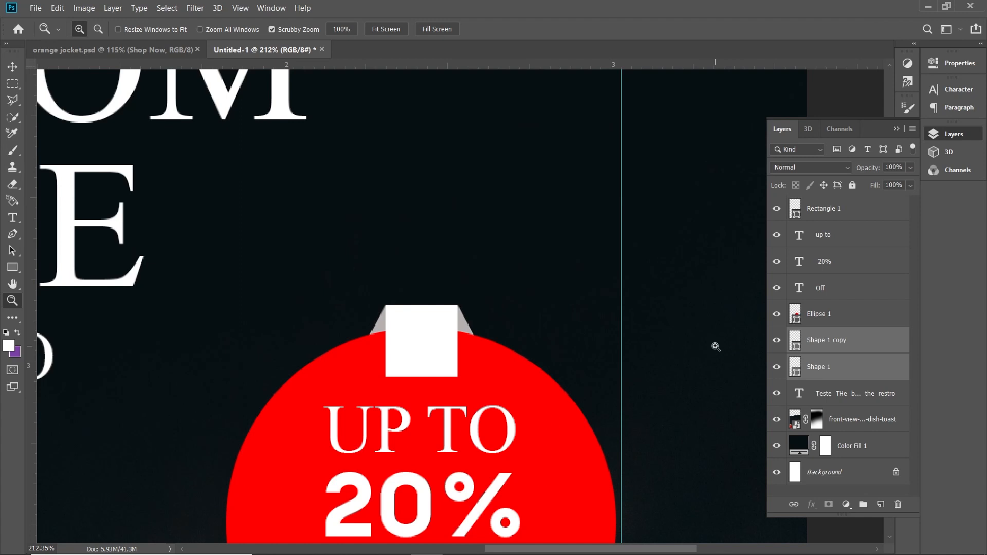
Group all the badge layers, from the white square down to the grey triangles
{"action": "left_click", "coordinate": [563, 347], "text": "alt"}
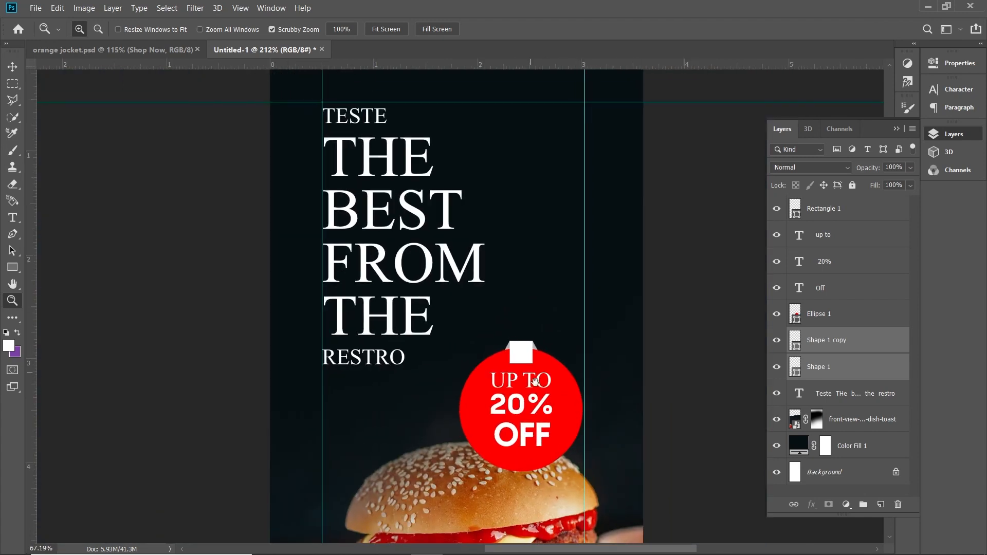
{"action": "left_click", "coordinate": [829, 314], "text": "shift"}
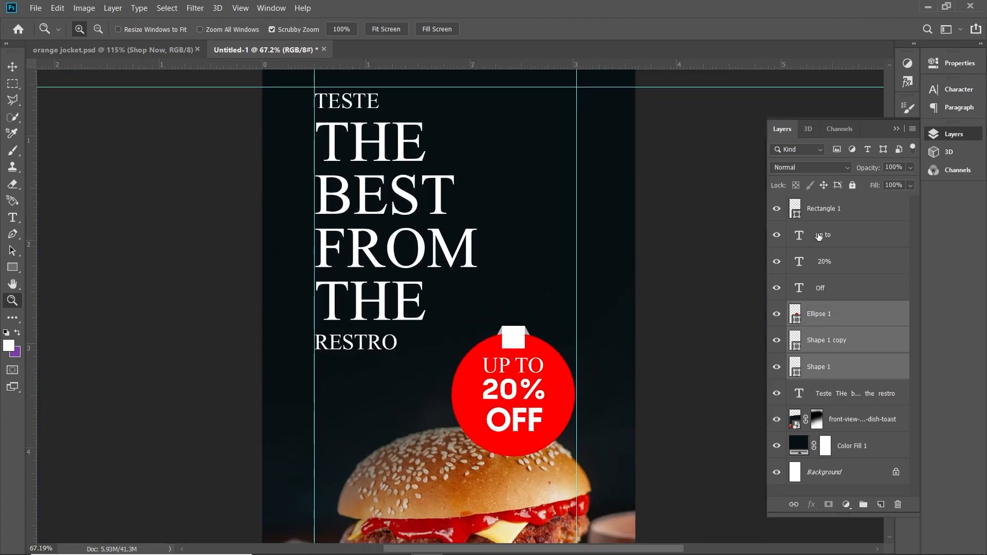
{"action": "left_click", "coordinate": [843, 216], "text": "shift"}
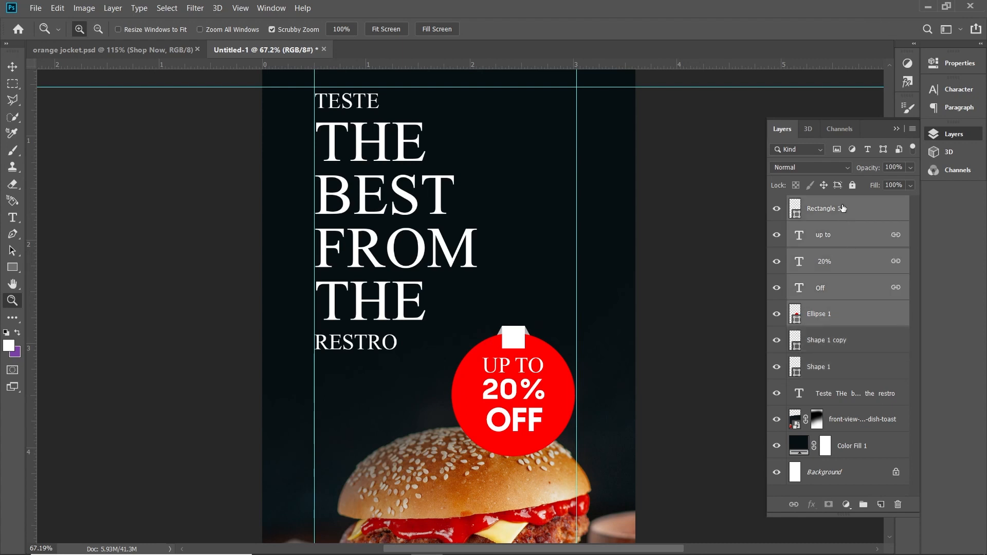
{"action": "left_click", "coordinate": [842, 207]}
{"action": "left_click", "coordinate": [831, 367], "text": "shift"}
{"action": "left_click", "coordinate": [521, 314], "text": "alt"}
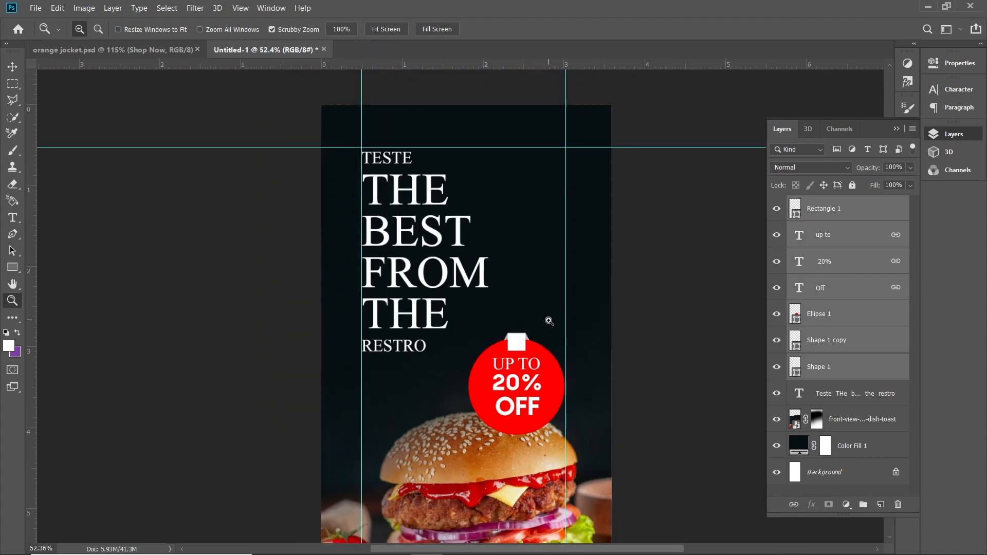
{"action": "key", "text": "ctrl+g"}
{"action": "left_click", "coordinate": [510, 339], "text": "alt"}
{"action": "key", "text": "v"}
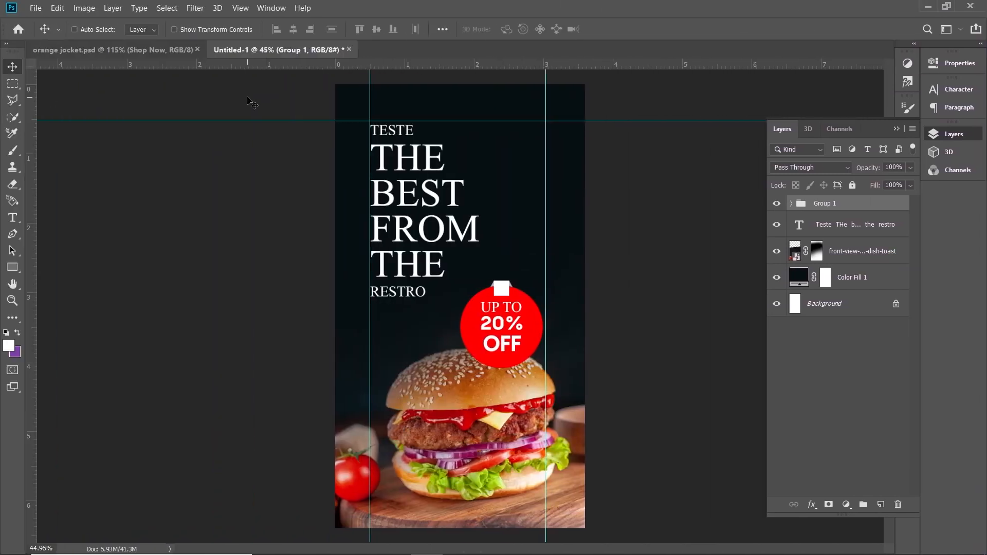
Create a new 1080 × 1080 px document at 300 pixels/inch with a white background
{"action": "left_click", "coordinate": [42, 9]}
{"action": "left_click", "coordinate": [49, 23]}
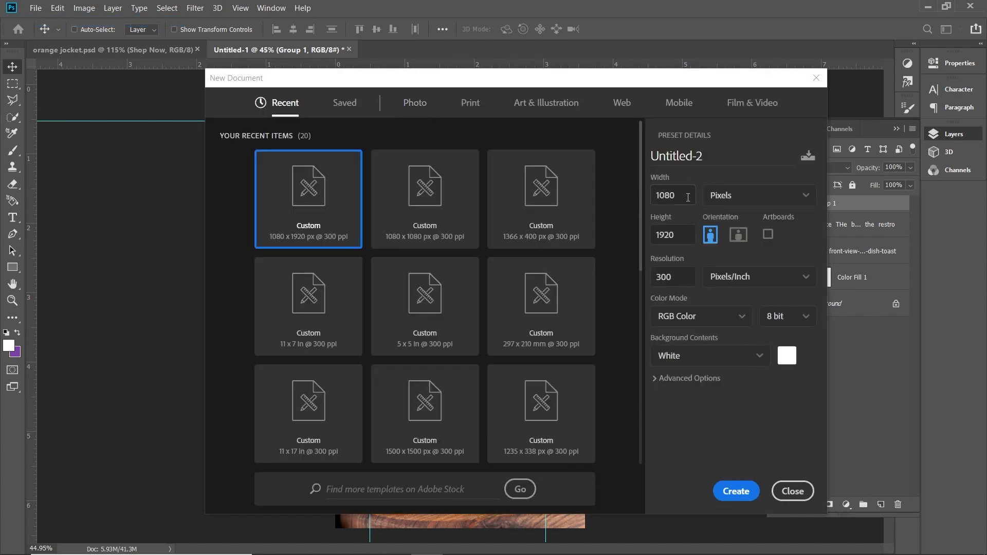
{"action": "left_click", "coordinate": [420, 205]}
{"action": "left_click_drag", "start_coordinate": [676, 235], "coordinate": [646, 237]}
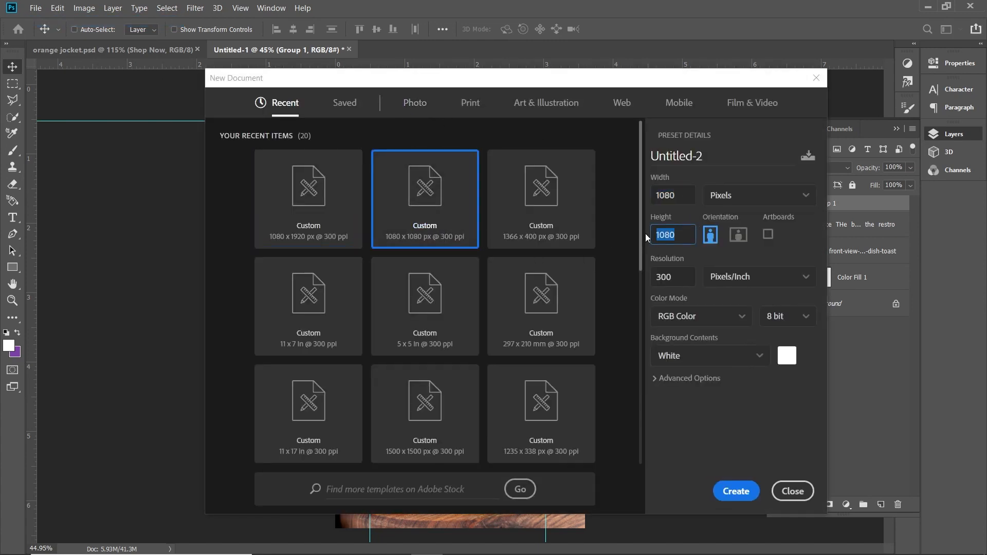
{"action": "left_click", "coordinate": [737, 492]}
{"action": "key", "text": "z"}
{"action": "mouse_move", "coordinate": [508, 325]}
{"action": "left_mouse_down"}
{"action": "mouse_move", "coordinate": [521, 336]}
{"action": "mouse_move", "coordinate": [497, 319]}
{"action": "left_mouse_up"}
{"action": "key", "text": "v"}
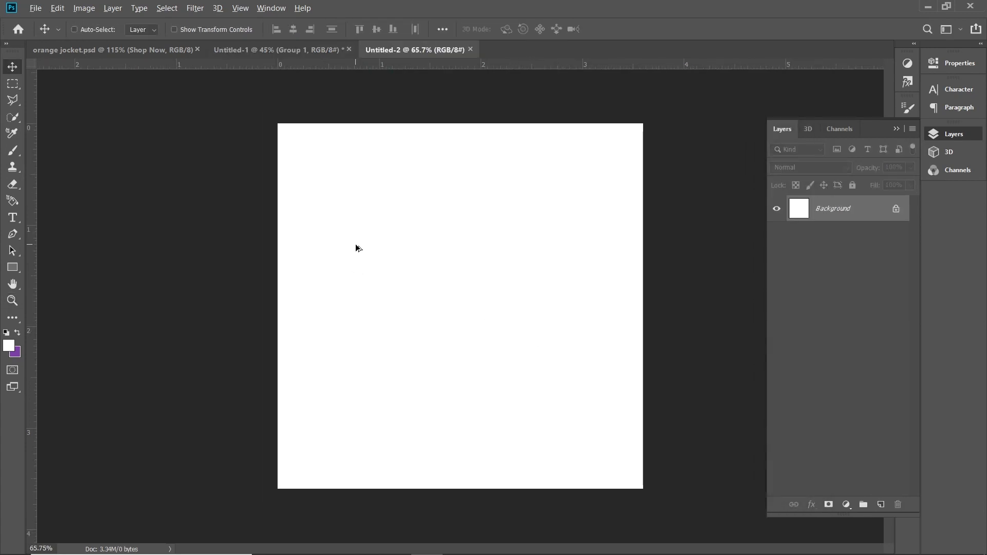
Open Front.psd and Back.psd and bring both phone images into the new square document
{"action": "key", "text": "alt+Tab"}
{"action": "left_click", "coordinate": [515, 294]}
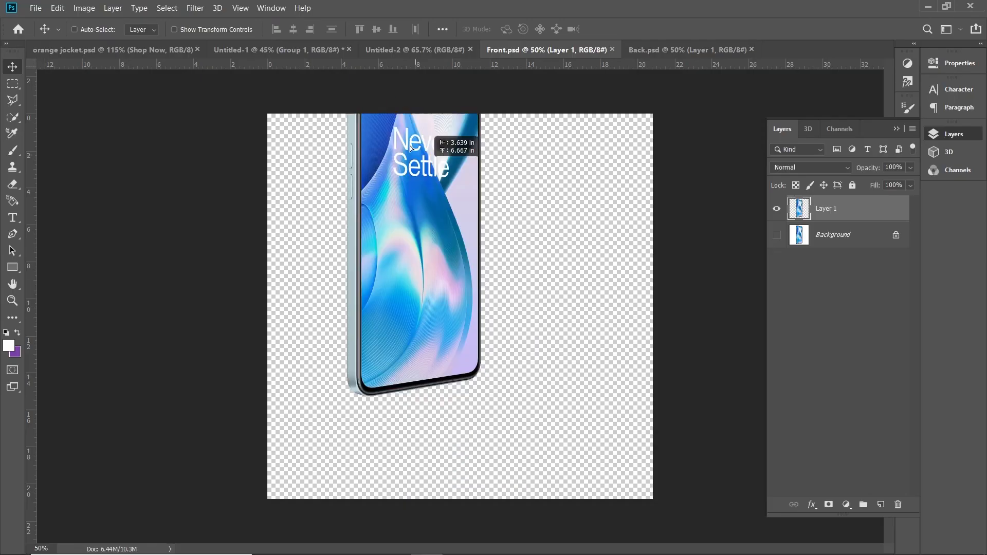
{"action": "left_click_drag", "start_coordinate": [409, 146], "coordinate": [461, 325]}
{"action": "left_click", "coordinate": [578, 49]}
{"action": "left_click", "coordinate": [720, 49]}
{"action": "left_click_drag", "start_coordinate": [522, 253], "coordinate": [500, 299]}
Scale both phone images down together to fit the canvas and place the front view above the back view
{"action": "left_click", "coordinate": [818, 232], "text": "shift"}
{"action": "key", "text": "ctrl+t"}
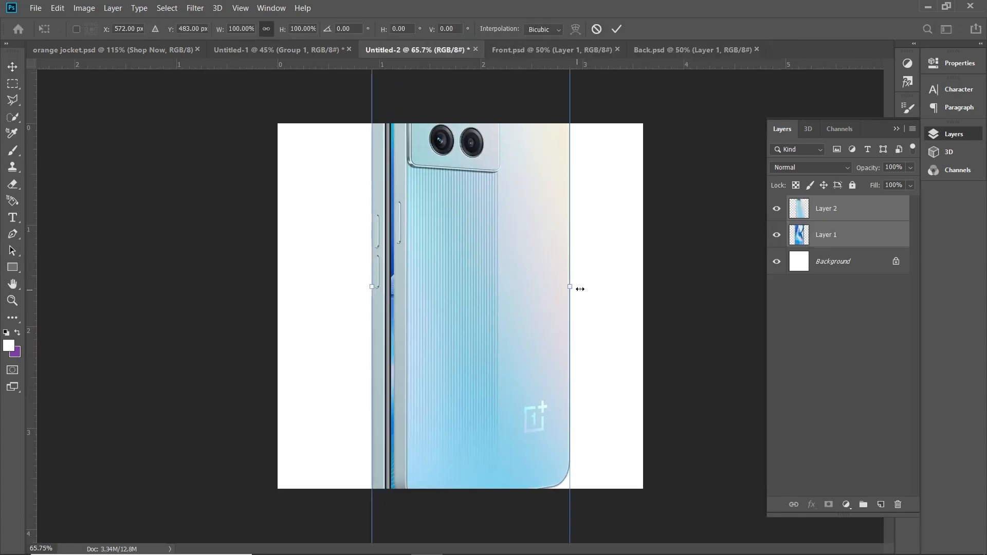
{"action": "left_click_drag", "start_coordinate": [573, 286], "coordinate": [446, 274]}
{"action": "key", "text": "Return"}
{"action": "right_click", "coordinate": [420, 271]}
{"action": "left_click", "coordinate": [435, 276]}
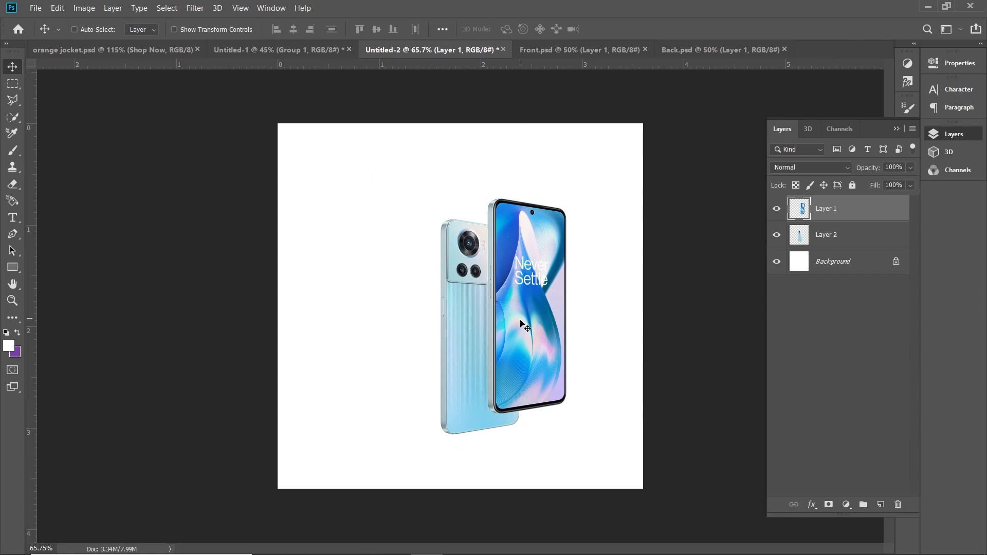
Shift the front phone left to overlap the back phone more, and nudge it slightly down and right
{"action": "left_click_drag", "start_coordinate": [520, 322], "coordinate": [513, 321]}
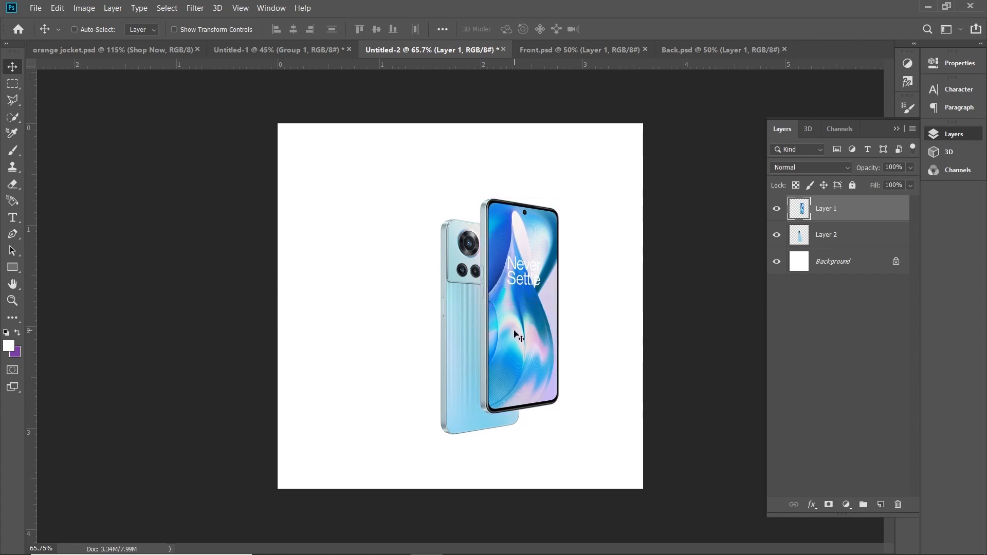
{"action": "key", "text": "Down"}
{"action": "key", "text": "Down"}
{"action": "key", "text": "Down"}
{"action": "key", "text": "Down"}
{"action": "key", "text": "Down"}
{"action": "key", "text": "Down"}
{"action": "key", "text": "Down"}
{"action": "key", "text": "Down"}
{"action": "key", "text": "Down"}
{"action": "key", "text": "Down"}
{"action": "key", "text": "Right"}
{"action": "key", "text": "Right"}
{"action": "key", "text": "Right"}
{"action": "key", "text": "Right"}
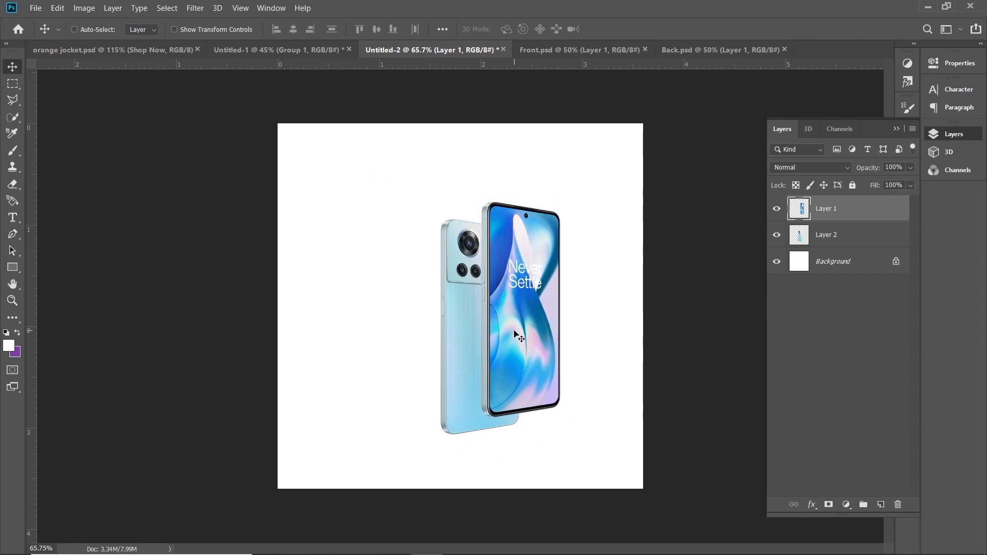
Lower the front phone so the back phone's top shows above it, and fine-tune its overlap with small upward and leftward nudges
{"action": "left_click_drag", "start_coordinate": [514, 331], "coordinate": [512, 366]}
{"action": "key", "text": "Up"}
{"action": "key", "text": "Up"}
{"action": "key", "text": "Up"}
{"action": "key", "text": "Up"}
{"action": "key", "text": "Up"}
{"action": "key", "text": "Up"}
{"action": "key", "text": "Up"}
{"action": "key", "text": "Up"}
{"action": "key", "text": "Up"}
{"action": "key", "text": "Up"}
{"action": "key", "text": "Up"}
{"action": "key", "text": "Up"}
{"action": "key", "text": "Up"}
{"action": "key", "text": "Up"}
{"action": "key", "text": "Up"}
{"action": "key", "text": "Up"}
{"action": "key", "text": "Up"}
{"action": "key", "text": "Up"}
{"action": "key", "text": "Up"}
{"action": "key", "text": "Up"}
{"action": "key", "text": "Left"}
{"action": "key", "text": "Left"}
{"action": "key", "text": "Left"}
{"action": "key", "text": "Left"}
{"action": "key", "text": "Left"}
{"action": "key", "text": "Left"}
{"action": "key", "text": "Left"}
{"action": "key", "text": "Left"}
{"action": "key", "text": "Left"}
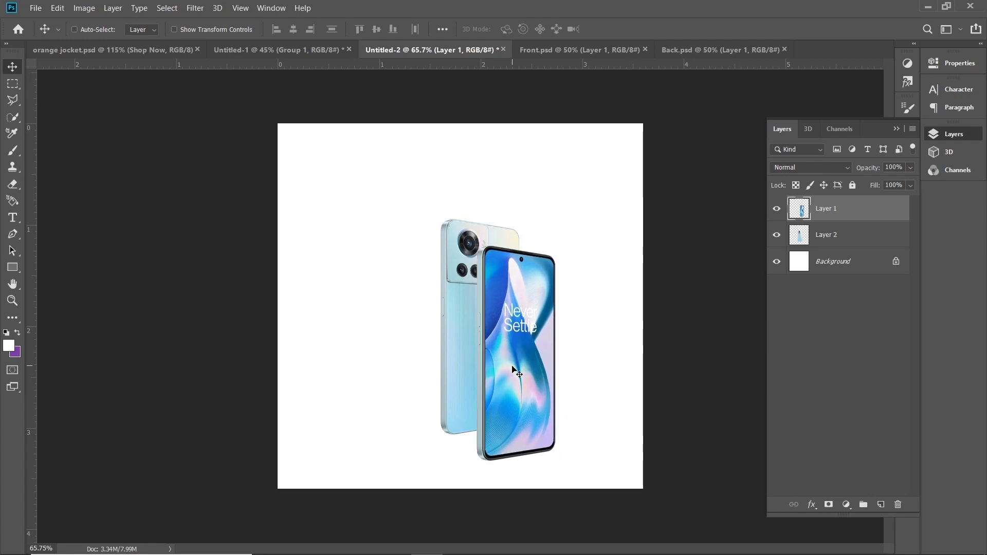
{"action": "key", "text": "Left"}
{"action": "key", "text": "Left"}
{"action": "key", "text": "Left"}
{"action": "key", "text": "Up"}
{"action": "key", "text": "Up"}
{"action": "key", "text": "Up"}
{"action": "key", "text": "Up"}
{"action": "key", "text": "Up"}
{"action": "key", "text": "Up"}
{"action": "key", "text": "Left"}
{"action": "key", "text": "Left"}
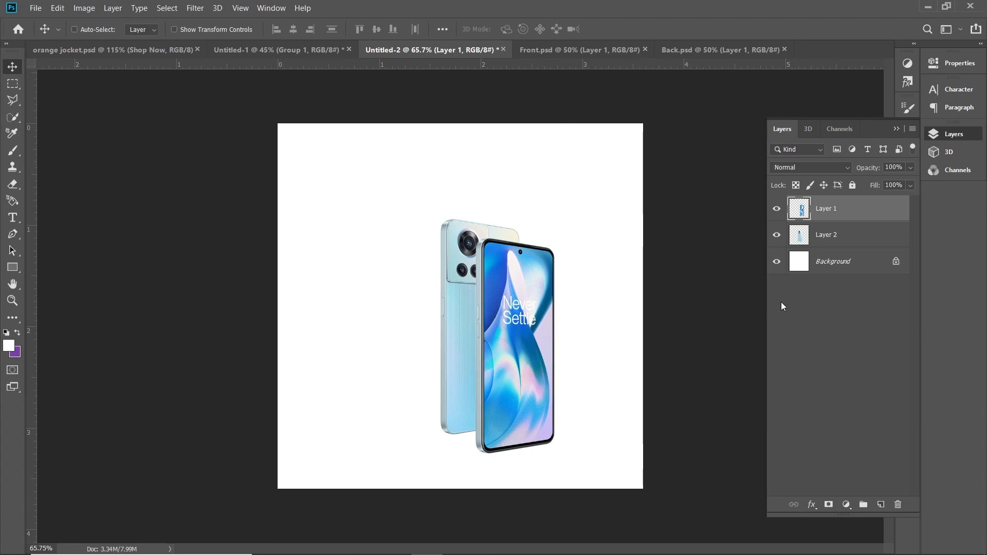
Shift both phones together slightly right and down on the white canvas
{"action": "left_click", "coordinate": [819, 241], "text": "shift"}
{"action": "mouse_move", "coordinate": [506, 348]}
{"action": "left_mouse_down"}
{"action": "mouse_move", "coordinate": [524, 347]}
{"action": "mouse_move", "coordinate": [517, 337]}
{"action": "left_mouse_up"}
{"action": "left_click", "coordinate": [861, 236]}
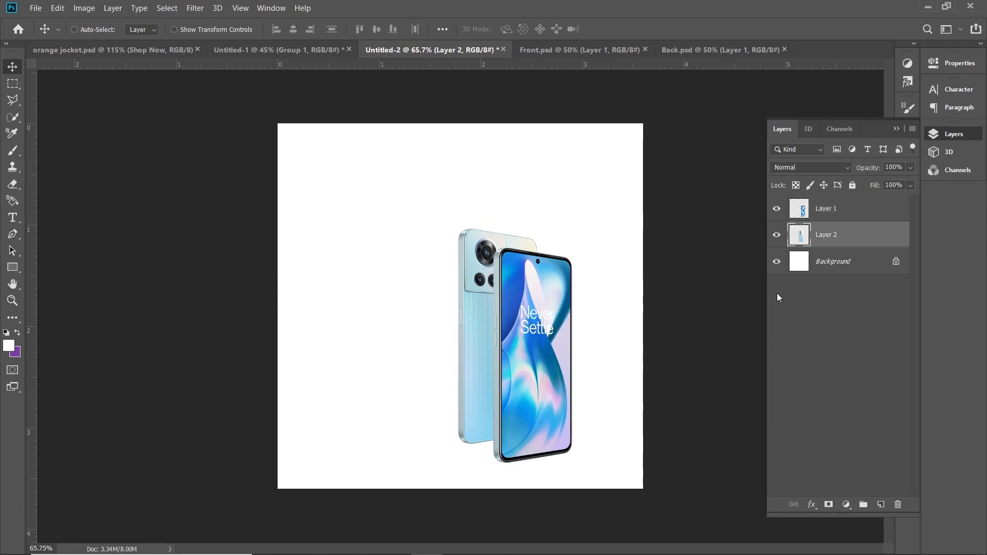
Duplicate the front phone layer and hide the original front and back phone layers
{"action": "left_click", "coordinate": [835, 219]}
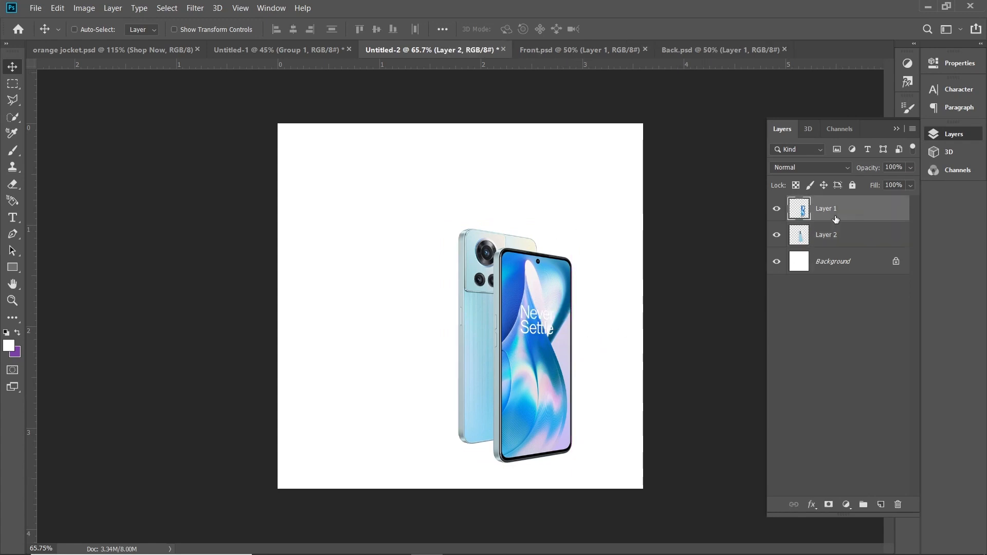
{"action": "key", "text": "ctrl+j"}
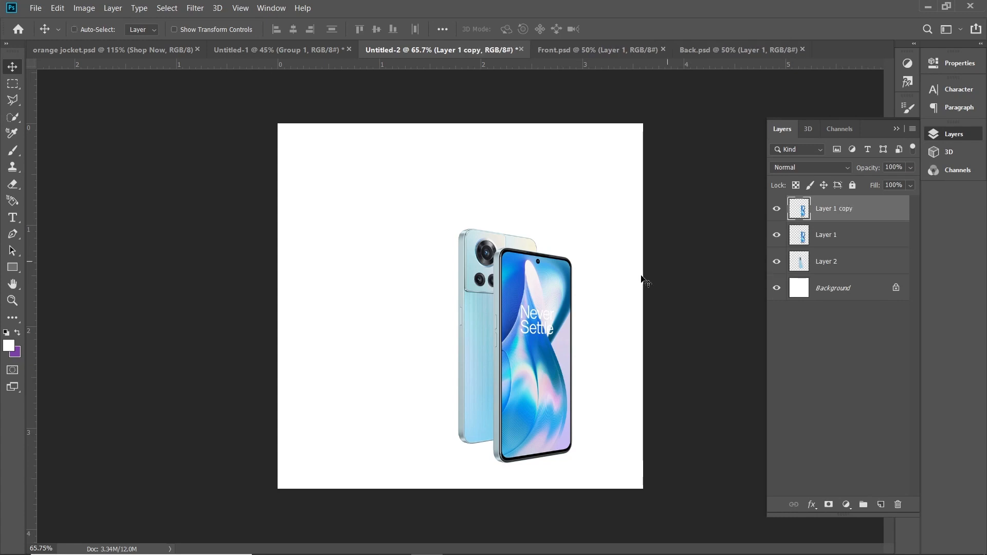
{"action": "left_click_drag", "start_coordinate": [776, 235], "coordinate": [776, 262]}
{"action": "right_click", "coordinate": [539, 302]}
{"action": "left_click", "coordinate": [544, 303]}
Move the front phone copy to the upper left, enlarge it past the canvas edges, and rotate it diagonally
{"action": "left_click_drag", "start_coordinate": [517, 307], "coordinate": [348, 232]}
{"action": "key", "text": "ctrl+t"}
{"action": "left_click_drag", "start_coordinate": [414, 165], "coordinate": [454, 182]}
{"action": "key", "text": "Return"}
{"action": "left_click_drag", "start_coordinate": [447, 258], "coordinate": [419, 247]}
Apply a strong Gaussian Blur to the enlarged phone copy to make a soft colour background
{"action": "left_click", "coordinate": [195, 8]}
{"action": "mouse_move", "coordinate": [257, 146]}
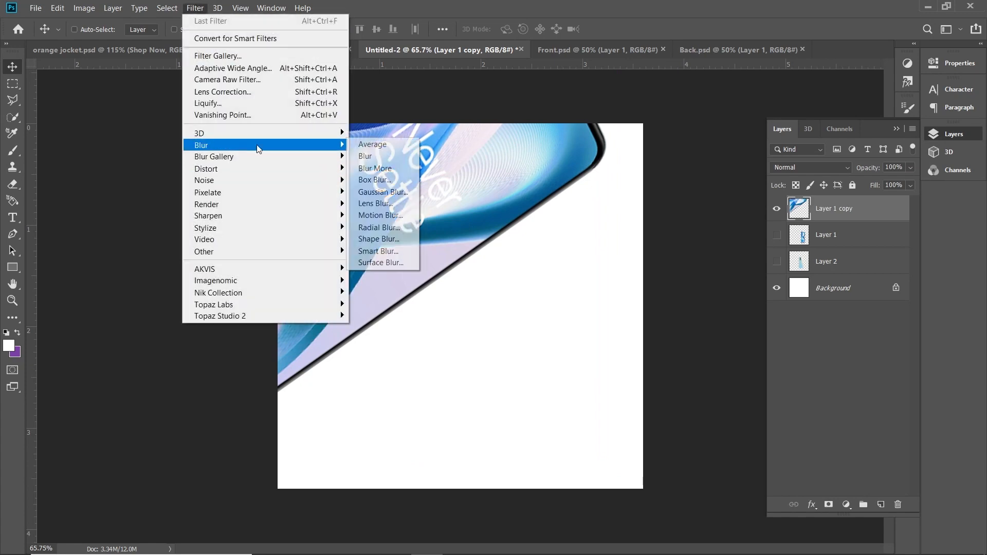
{"action": "left_click", "coordinate": [382, 190]}
{"action": "mouse_move", "coordinate": [214, 368]}
{"action": "left_mouse_down"}
{"action": "mouse_move", "coordinate": [196, 367]}
{"action": "mouse_move", "coordinate": [223, 366]}
{"action": "mouse_move", "coordinate": [212, 366]}
{"action": "left_mouse_up"}
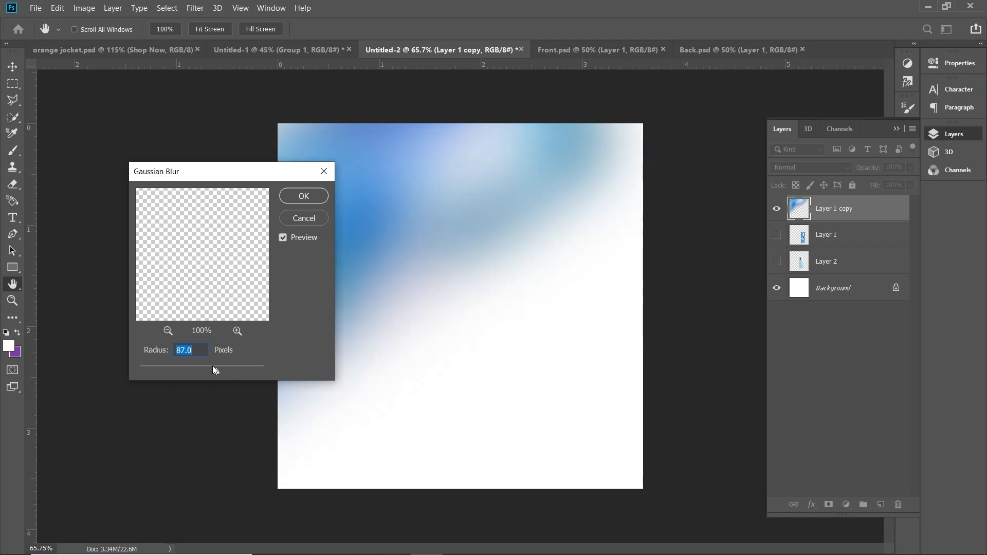
{"action": "left_click", "coordinate": [303, 196]}
Transform the blurred phone copy and reposition it slightly up and right within the canvas's upper-left area
{"action": "key", "text": "ctrl+t"}
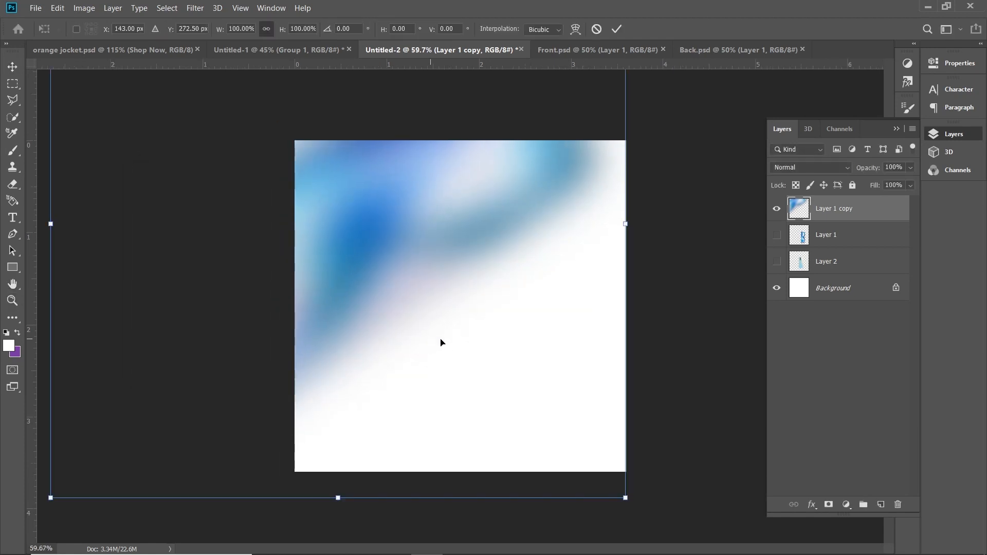
{"action": "left_click_drag", "start_coordinate": [626, 224], "coordinate": [596, 229]}
{"action": "left_click_drag", "start_coordinate": [373, 257], "coordinate": [405, 240]}
{"action": "key", "text": "Return"}
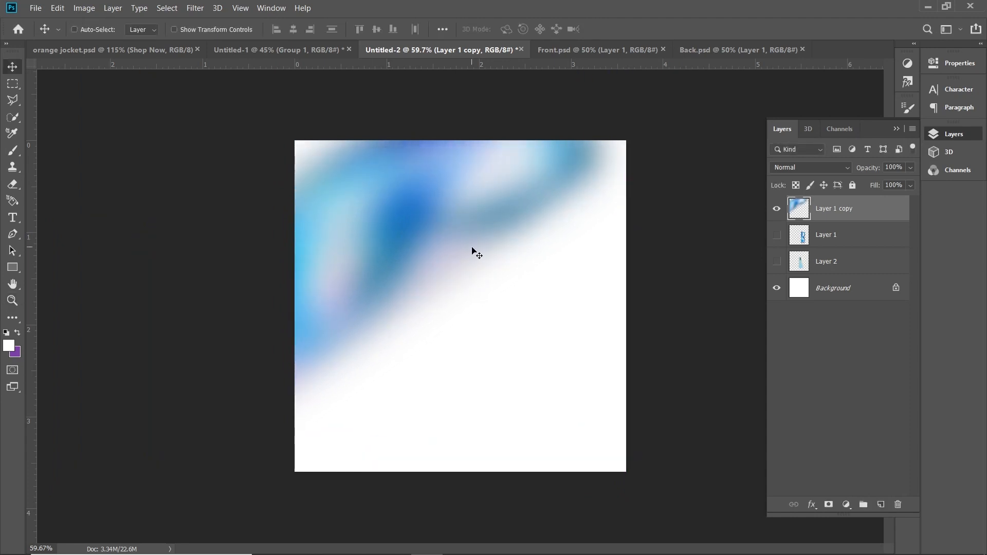
Add a Solid Color fill layer above the Background, using a blue sampled from the blurred image
{"action": "left_click", "coordinate": [848, 287]}
{"action": "left_click", "coordinate": [846, 503]}
{"action": "left_click", "coordinate": [883, 275]}
{"action": "left_click", "coordinate": [515, 205]}
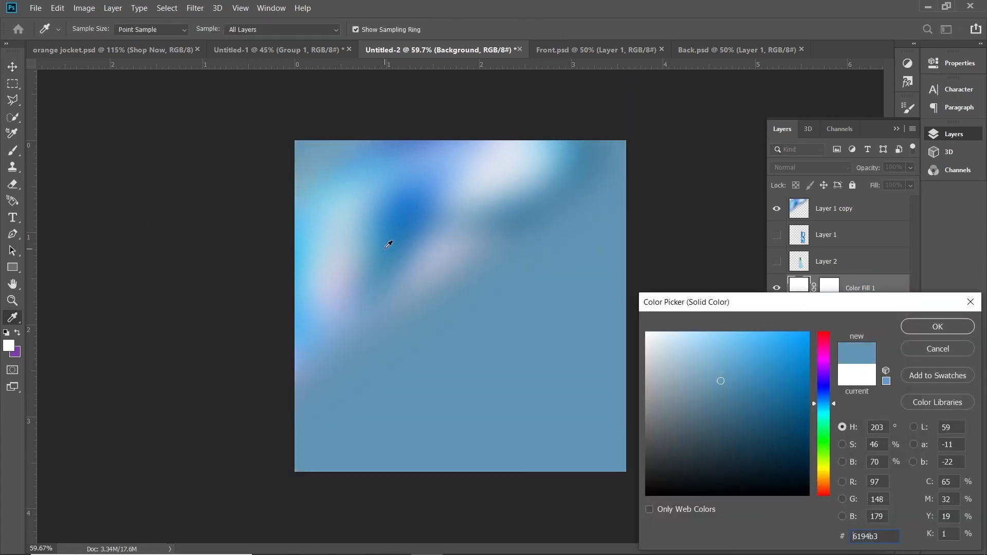
{"action": "left_click", "coordinate": [391, 244]}
{"action": "key", "text": "Return"}
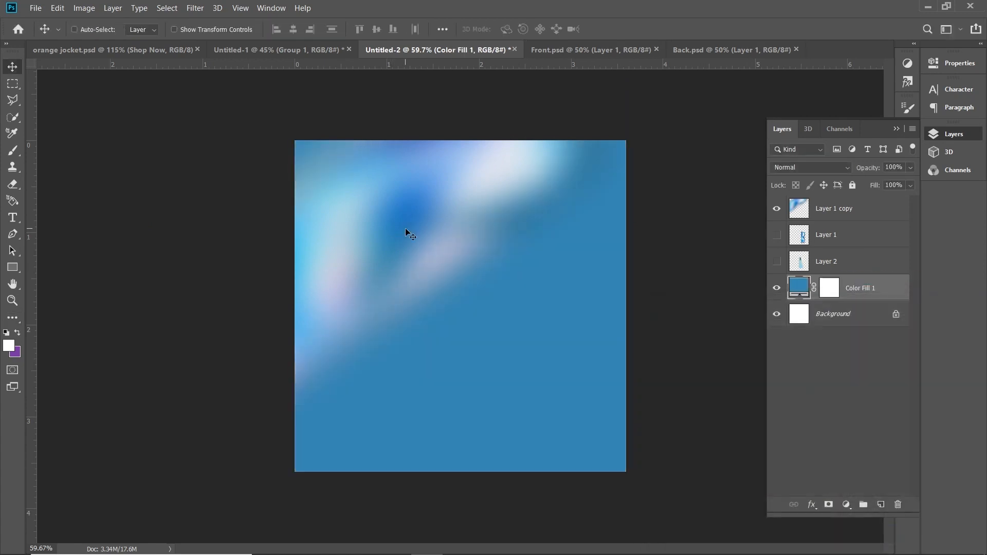
Show both phone layers again and place the blurred copy beneath them, above the colour fill
{"action": "left_click", "coordinate": [777, 235]}
{"action": "left_click", "coordinate": [777, 261]}
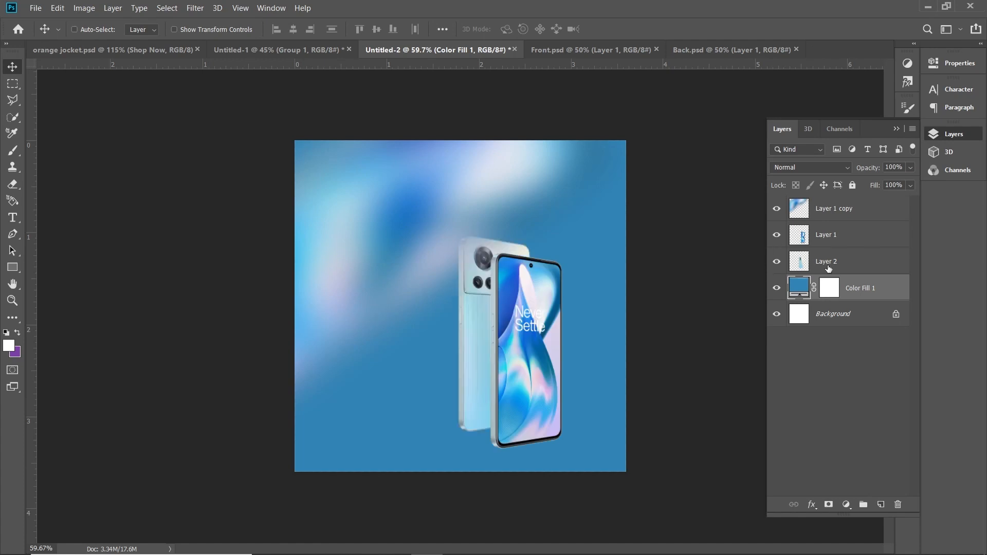
{"action": "double_click", "coordinate": [855, 216]}
{"action": "left_click", "coordinate": [890, 221]}
{"action": "left_click_drag", "start_coordinate": [890, 218], "coordinate": [878, 274]}
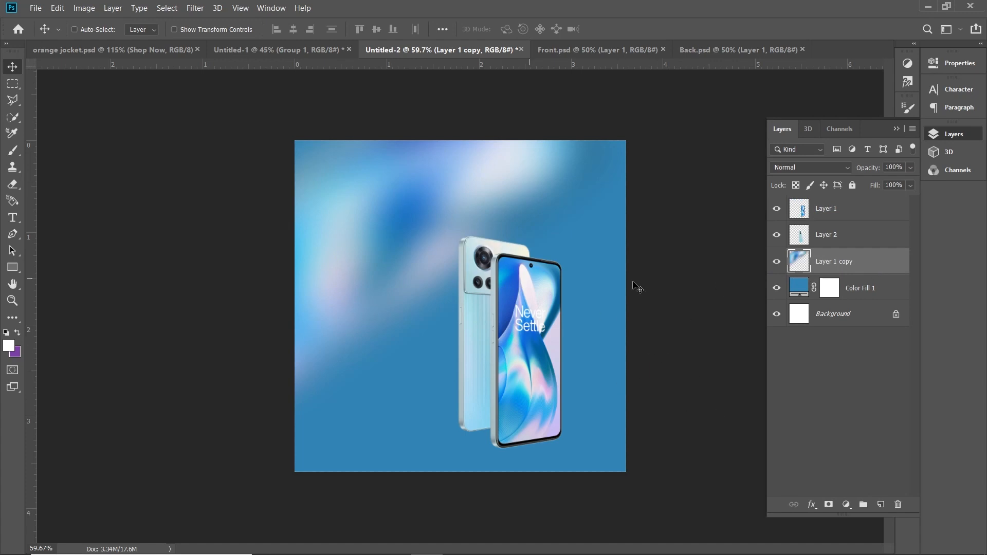
Duplicate the front and back phone layers together
{"action": "left_click", "coordinate": [851, 211]}
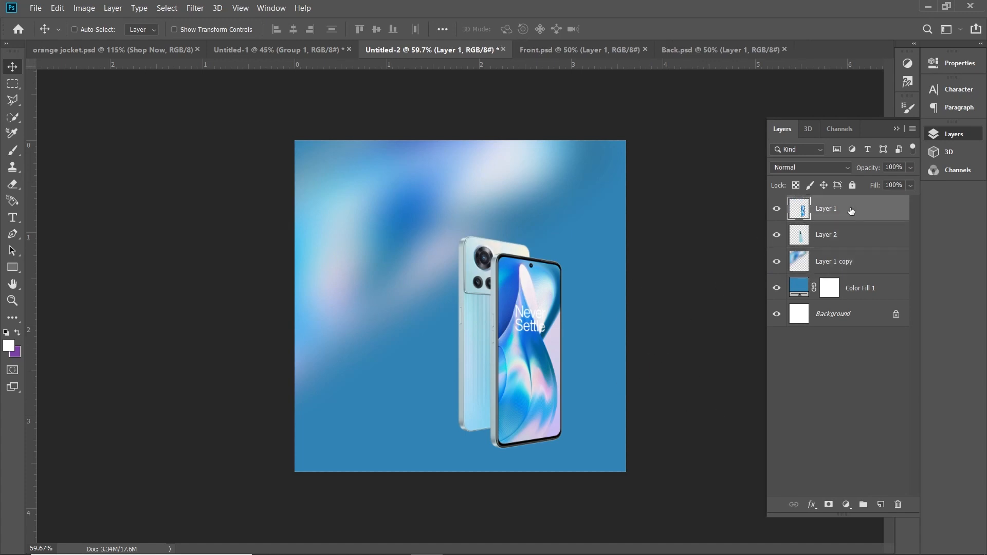
{"action": "left_click", "coordinate": [836, 240], "text": "shift"}
{"action": "key", "text": "ctrl+j"}
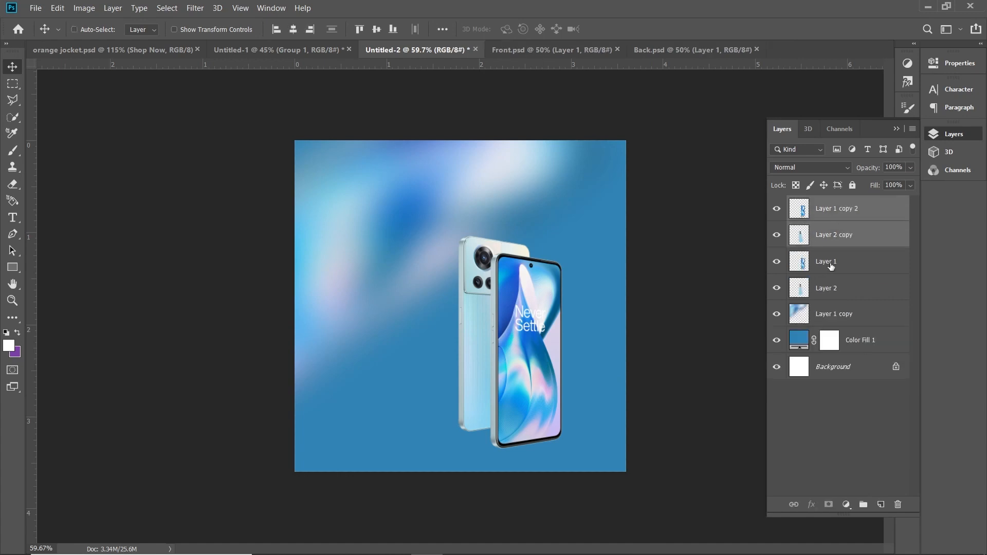
Flip the original two phone layers vertically and move them below the upright phones as a reflection
{"action": "left_click", "coordinate": [831, 263]}
{"action": "left_click", "coordinate": [868, 297], "text": "shift"}
{"action": "key", "text": "ctrl+t"}
{"action": "right_click", "coordinate": [490, 274]}
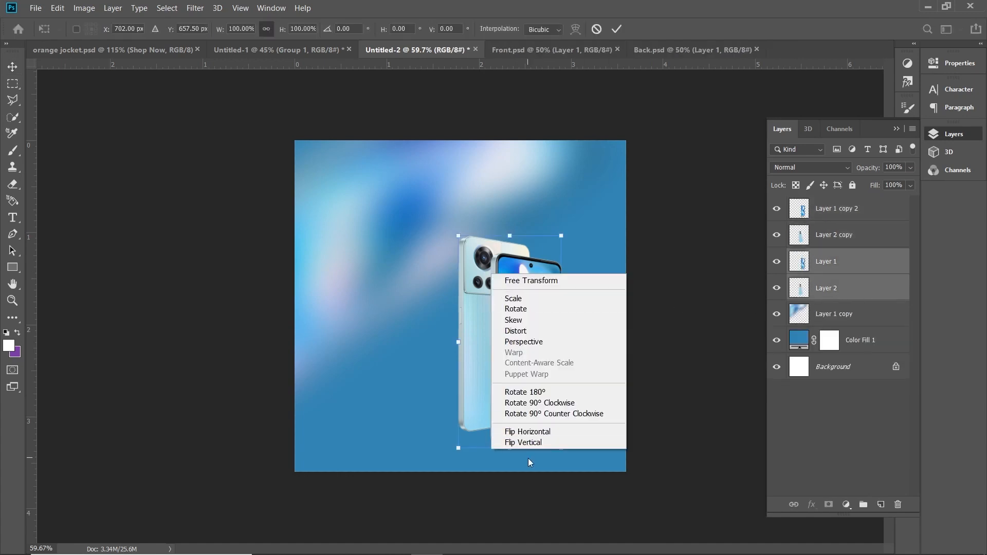
{"action": "left_click", "coordinate": [542, 445]}
{"action": "key", "text": "Return"}
{"action": "left_click_drag", "start_coordinate": [581, 321], "coordinate": [519, 525]}
Distort the front phone's reflection so its slanted top edge follows the bottom edge of the phone
{"action": "scroll", "coordinate": [519, 470], "scroll_direction": "up", "scroll_amount": 10}
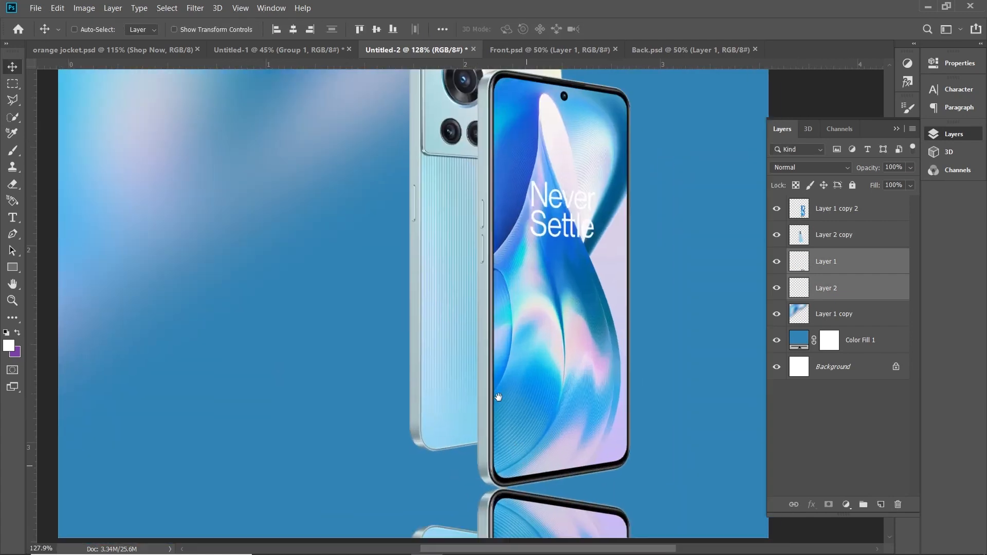
{"action": "left_click_drag", "start_coordinate": [443, 398], "coordinate": [465, 410]}
{"action": "key", "text": "ctrl+t"}
{"action": "right_click", "coordinate": [464, 407]}
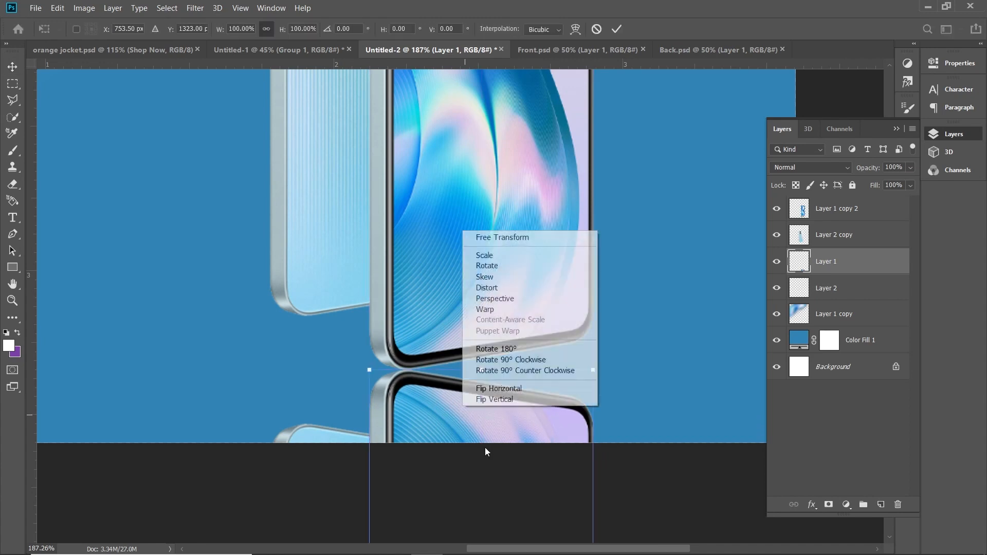
{"action": "left_click", "coordinate": [513, 291]}
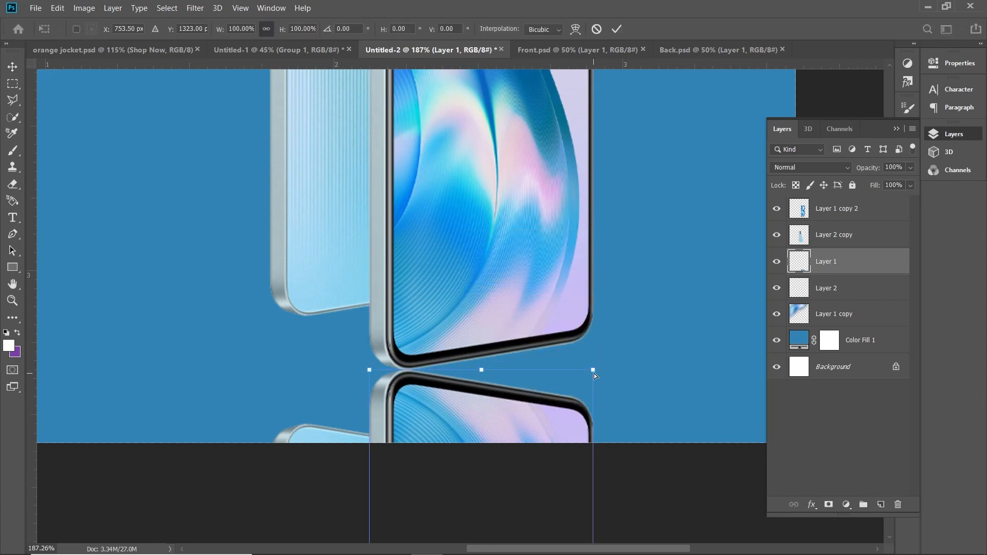
{"action": "left_click_drag", "start_coordinate": [593, 373], "coordinate": [591, 301]}
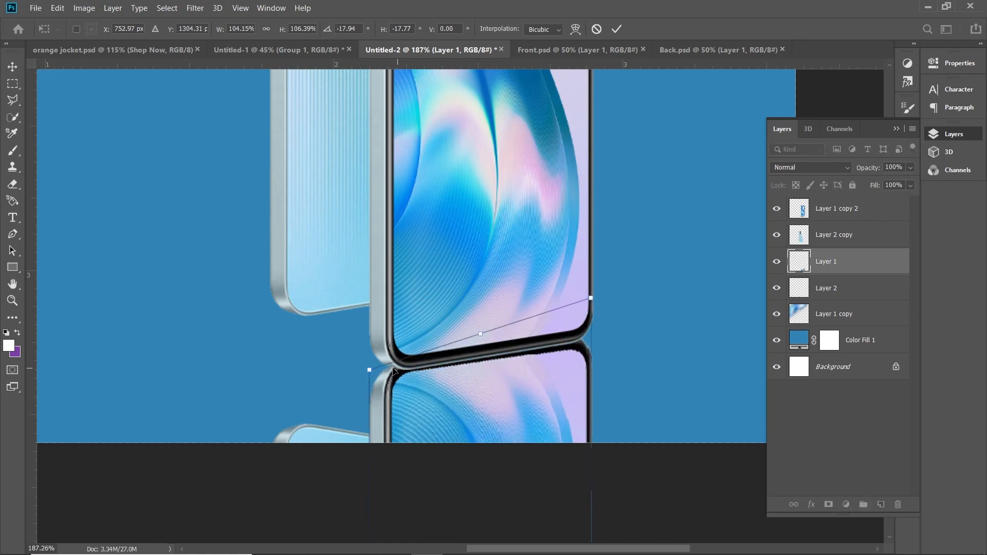
{"action": "left_click_drag", "start_coordinate": [371, 375], "coordinate": [371, 369]}
{"action": "key", "text": "Return"}
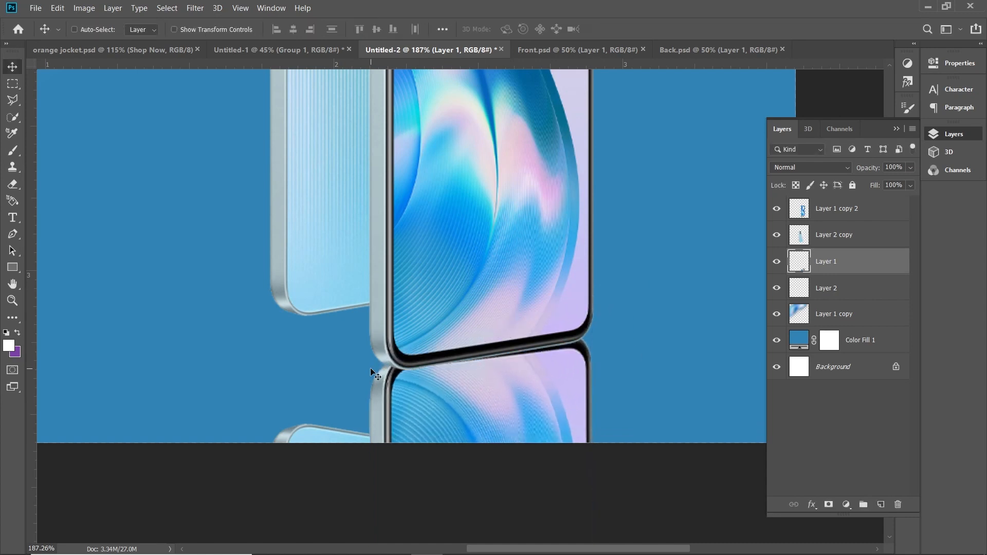
Raise the right corner of the front phone's reflection slightly with Distort to close the remaining gap
{"action": "key", "text": "ctrl+t"}
{"action": "right_click", "coordinate": [524, 368]}
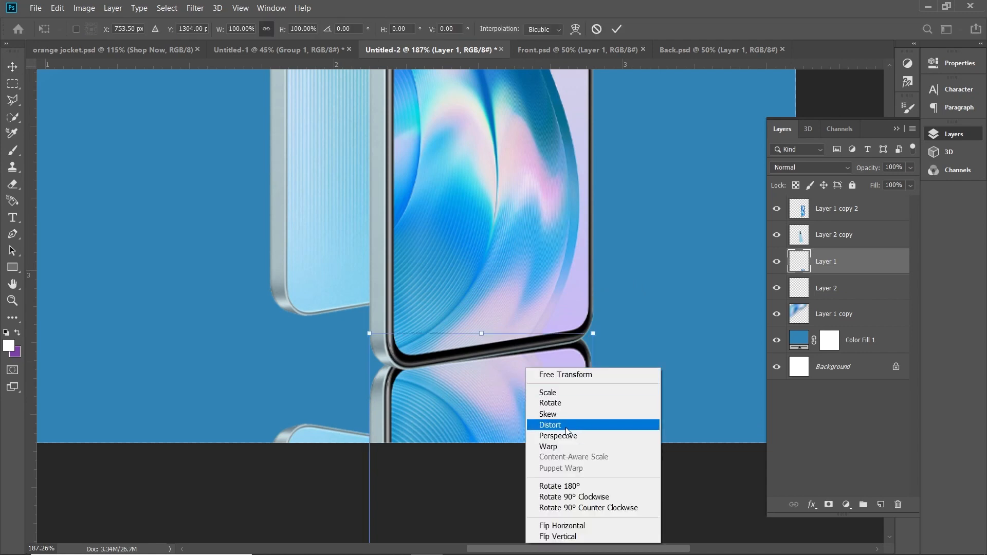
{"action": "left_click", "coordinate": [565, 427]}
{"action": "left_click_drag", "start_coordinate": [594, 337], "coordinate": [590, 325]}
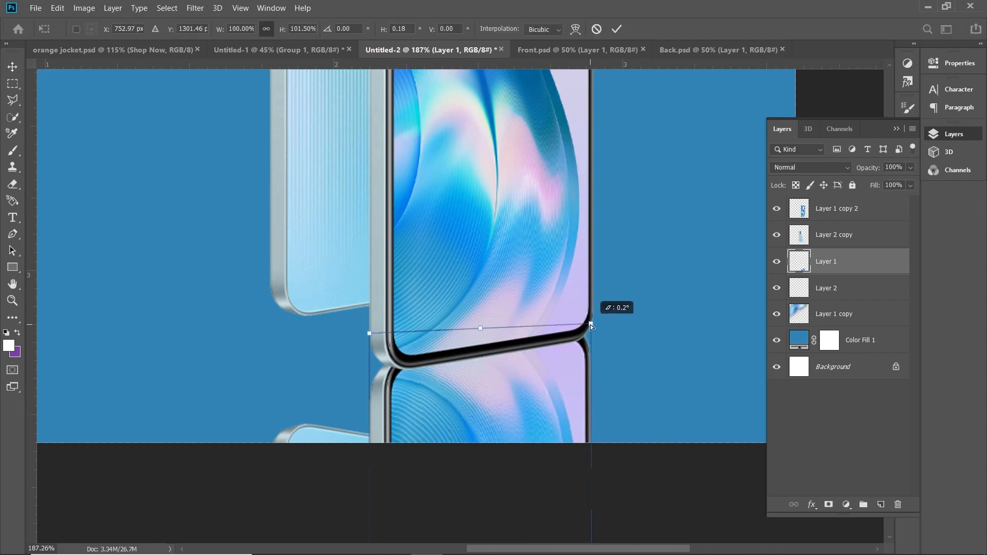
{"action": "key", "text": "Return"}
Move the back phone's reflection up until it meets the back phone's bottom-left corner
{"action": "key", "text": "z"}
{"action": "left_click", "coordinate": [514, 358]}
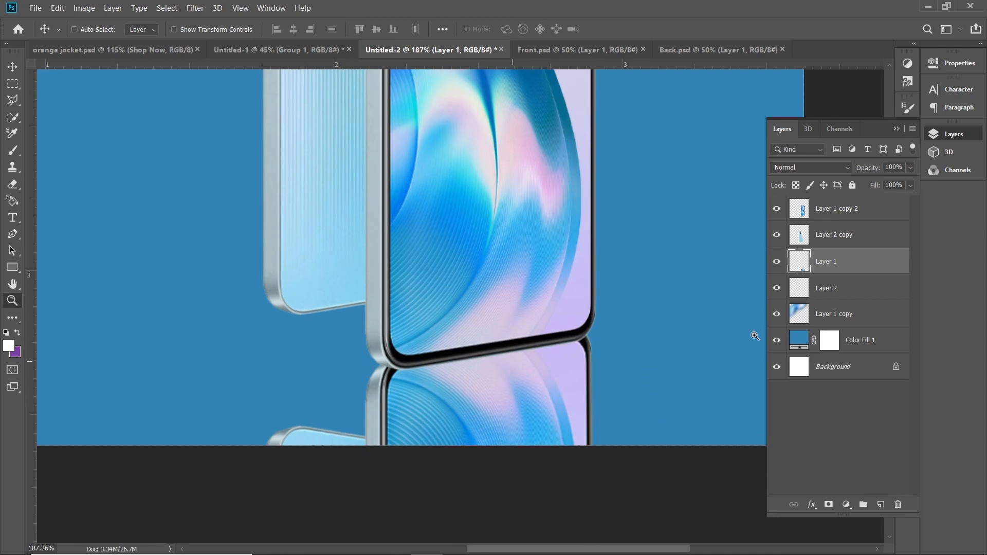
{"action": "left_click", "coordinate": [837, 296]}
{"action": "key", "text": "v"}
{"action": "left_click_drag", "start_coordinate": [322, 436], "coordinate": [314, 329]}
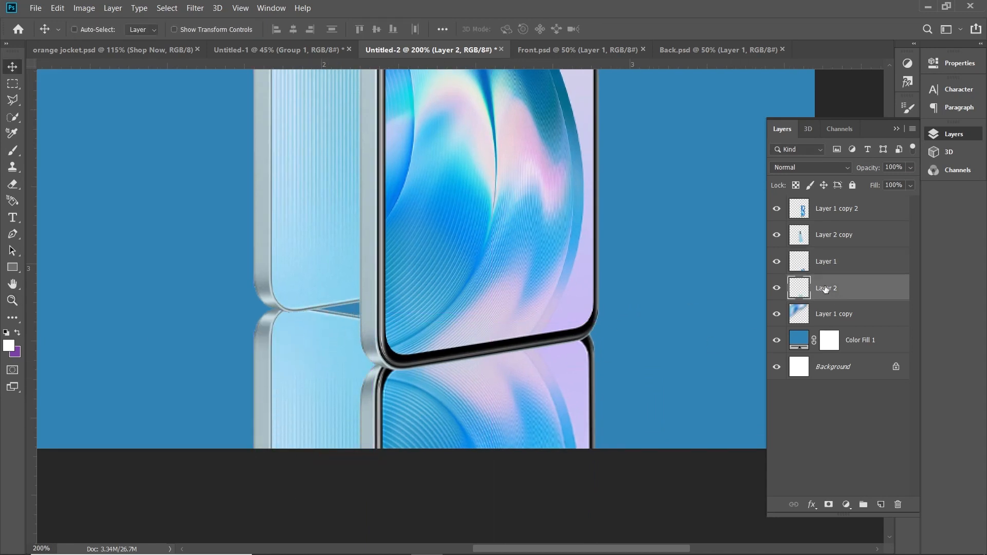
Hide the front phone and its reflection, and distort the back phone's reflection to match that phone's slanted bottom edge
{"action": "left_click", "coordinate": [776, 261]}
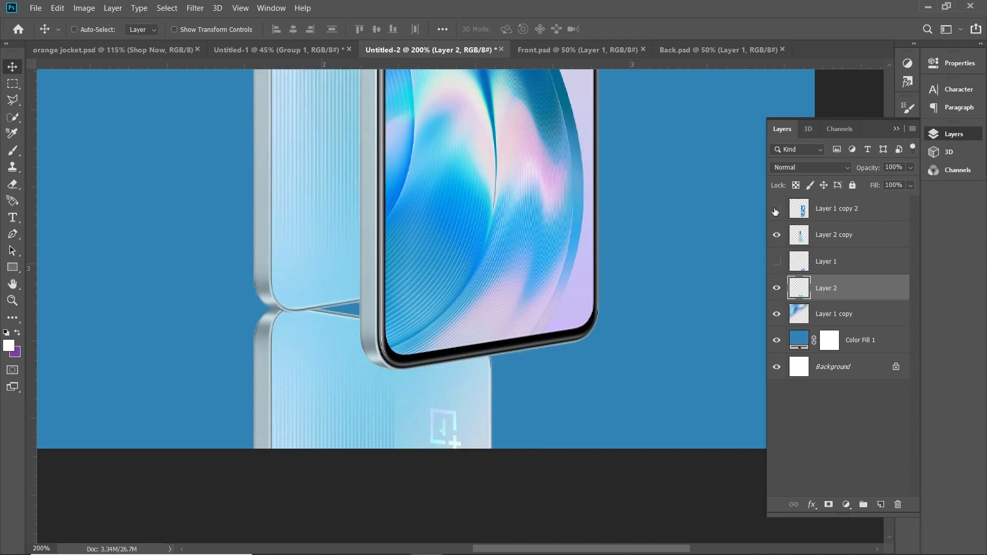
{"action": "left_click", "coordinate": [776, 209]}
{"action": "right_click", "coordinate": [363, 357]}
{"action": "left_click", "coordinate": [380, 361]}
{"action": "key", "text": "ctrl+t"}
{"action": "right_click", "coordinate": [389, 359]}
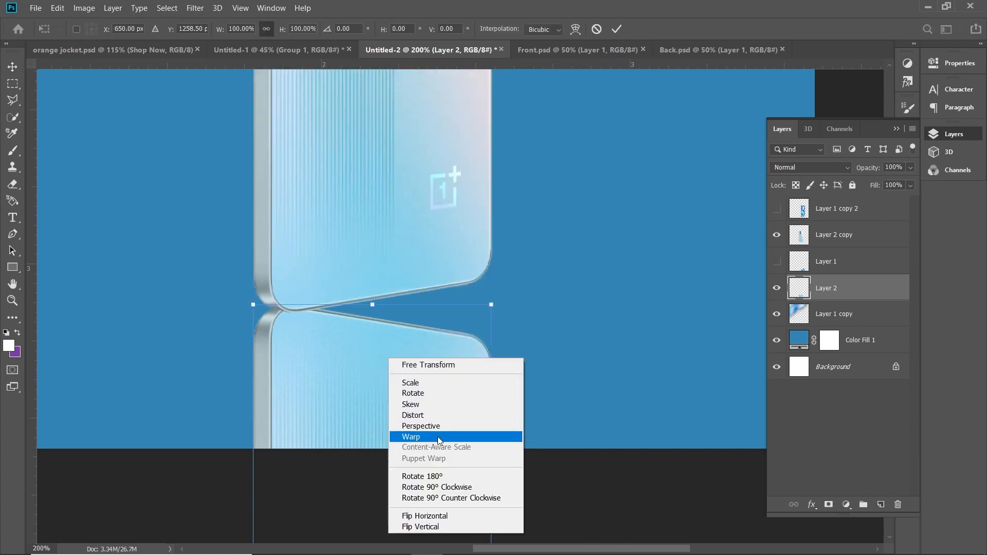
{"action": "left_click", "coordinate": [436, 415]}
{"action": "left_click_drag", "start_coordinate": [495, 305], "coordinate": [494, 244]}
{"action": "key", "text": "Return"}
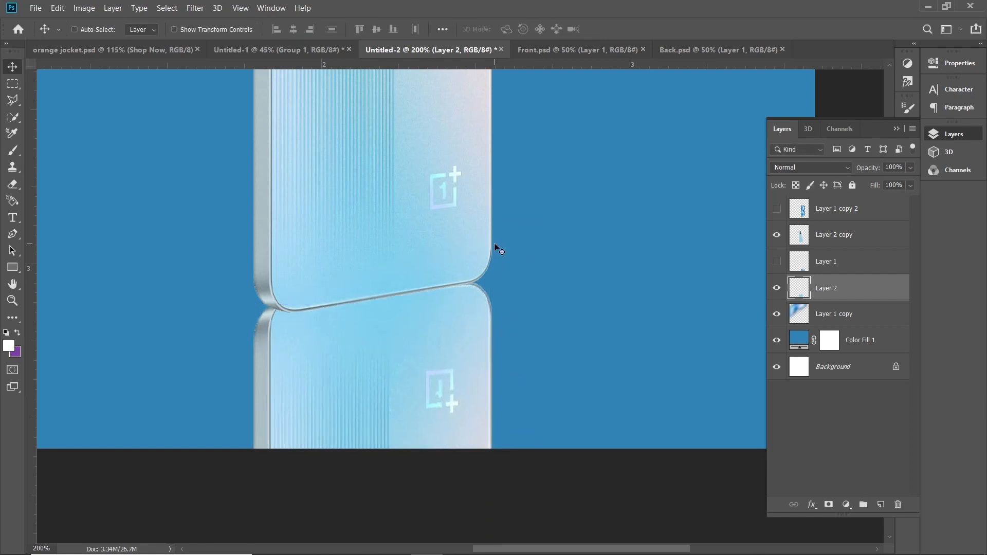
Show the front phone and its reflection again, and add a layer mask to the front phone's reflection
{"action": "left_click", "coordinate": [777, 262]}
{"action": "left_click", "coordinate": [776, 208]}
{"action": "key", "text": "z"}
{"action": "scroll", "coordinate": [576, 378], "scroll_direction": "down", "scroll_amount": 1}
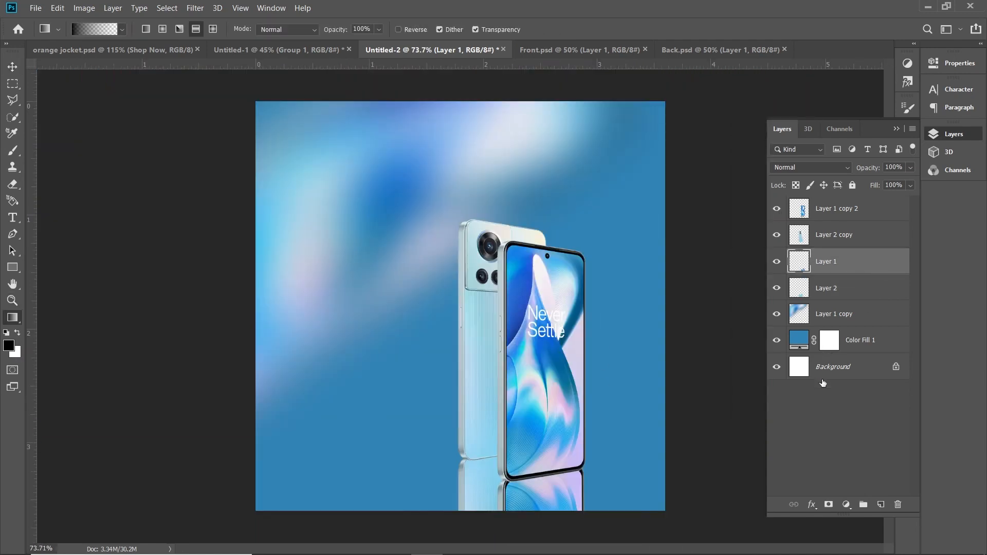
{"action": "left_click", "coordinate": [831, 508]}
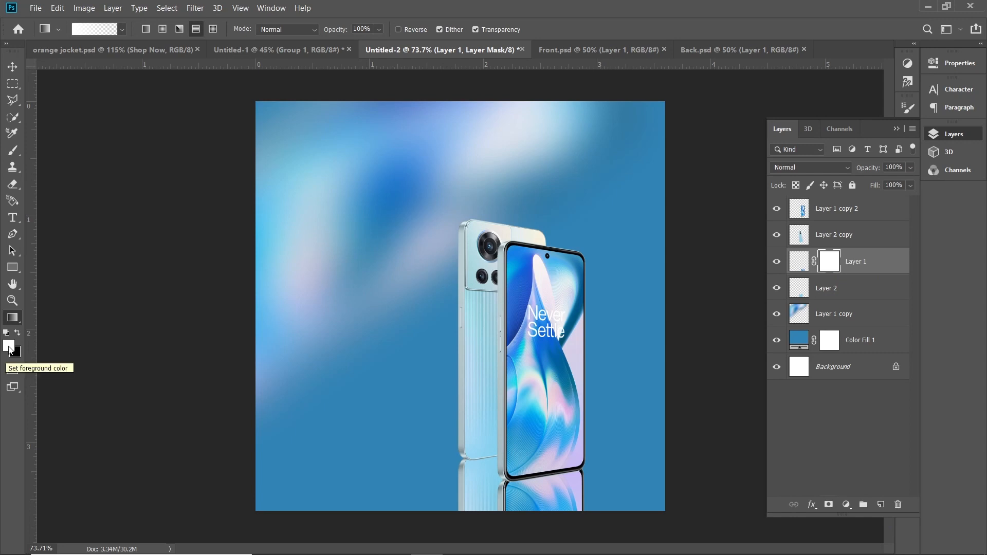
{"action": "key", "text": "x"}
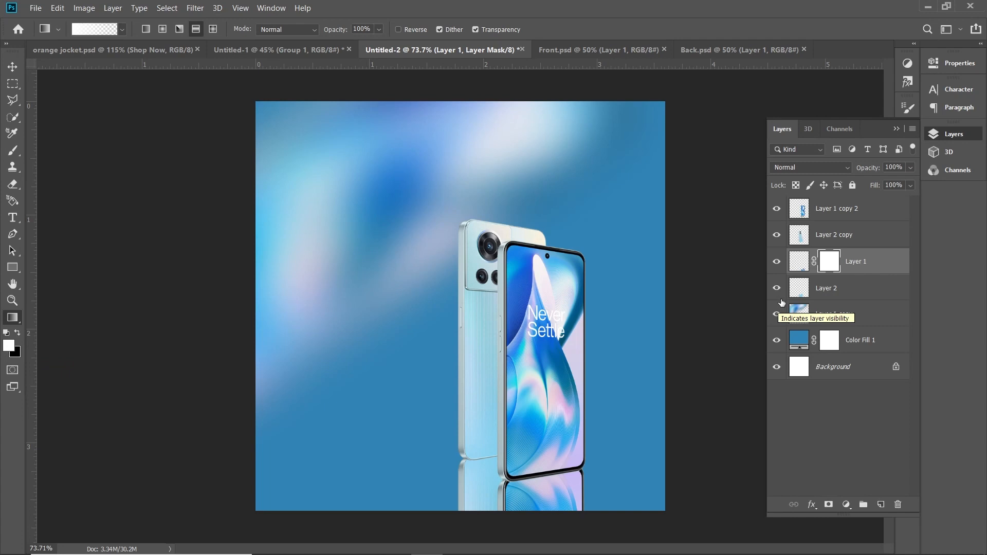
Select the blurred background layer and try bright red and dark #281414 as foreground colours
{"action": "left_click", "coordinate": [798, 315]}
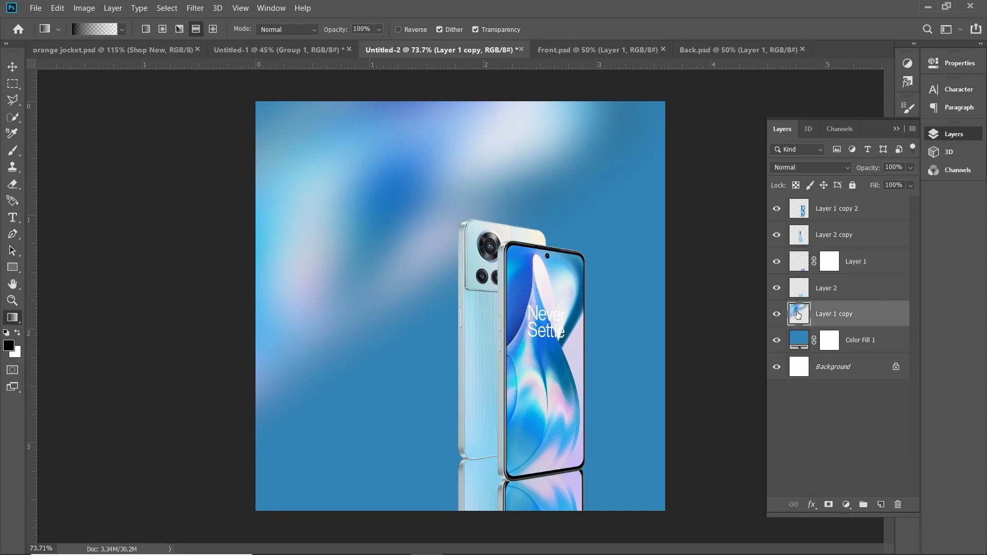
{"action": "left_click", "coordinate": [8, 345]}
{"action": "left_click", "coordinate": [805, 340]}
{"action": "left_click", "coordinate": [948, 329]}
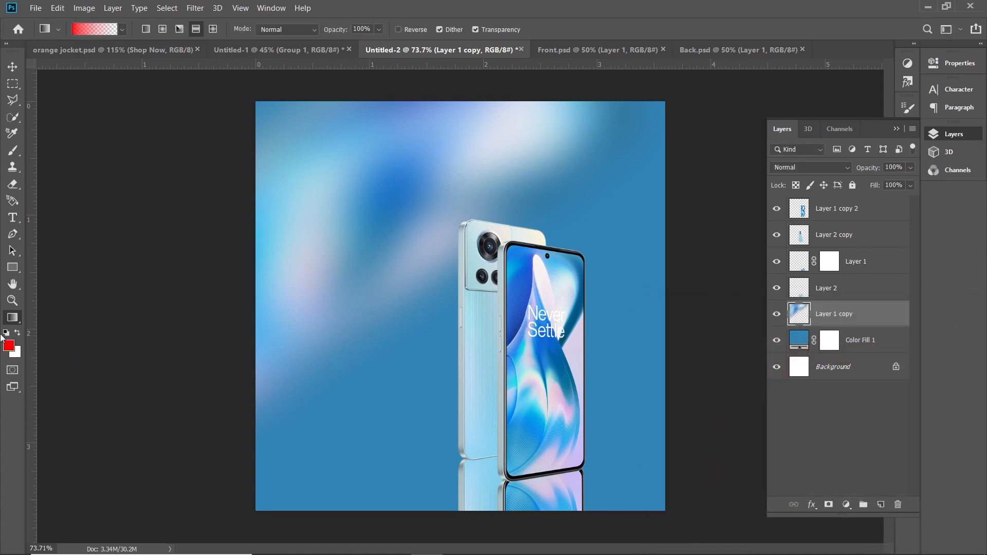
{"action": "left_click", "coordinate": [9, 346]}
{"action": "left_click", "coordinate": [726, 470]}
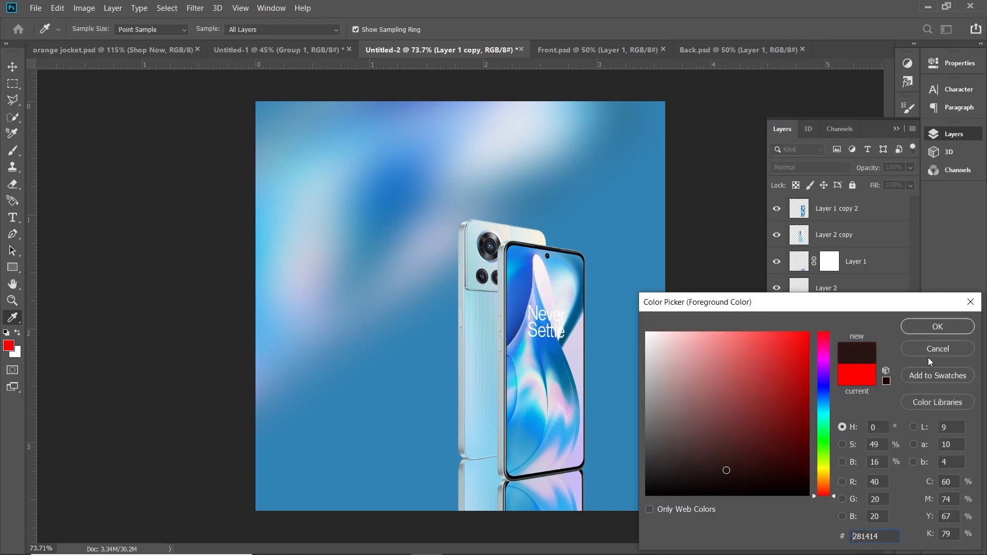
{"action": "left_click", "coordinate": [931, 329]}
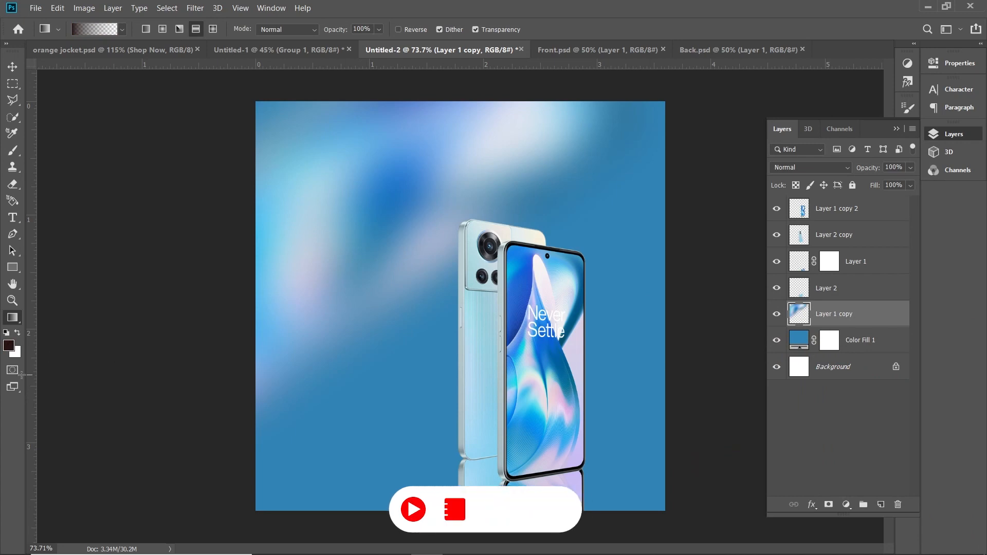
Set the background colour to red #c81010
{"action": "left_click", "coordinate": [15, 352]}
{"action": "left_click", "coordinate": [808, 333]}
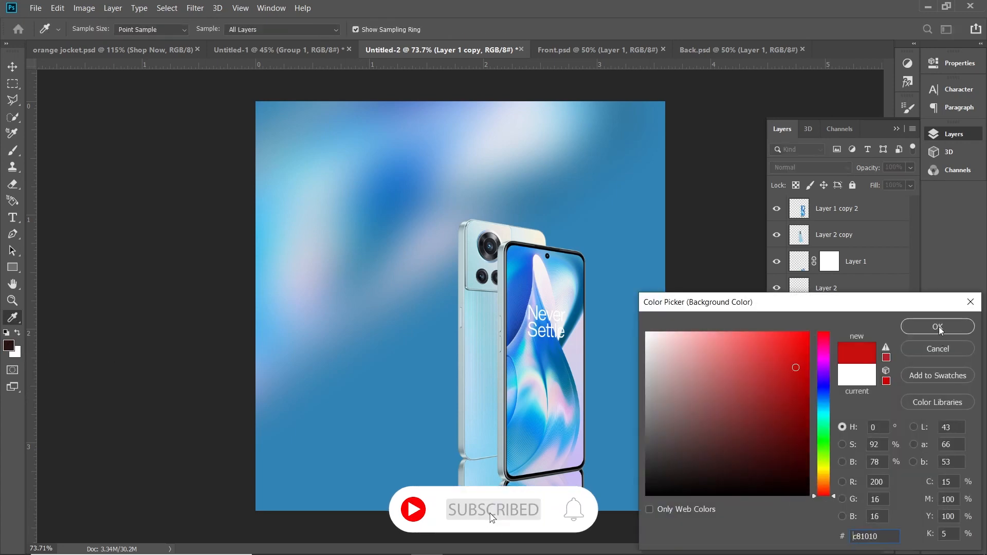
{"action": "left_click", "coordinate": [937, 327]}
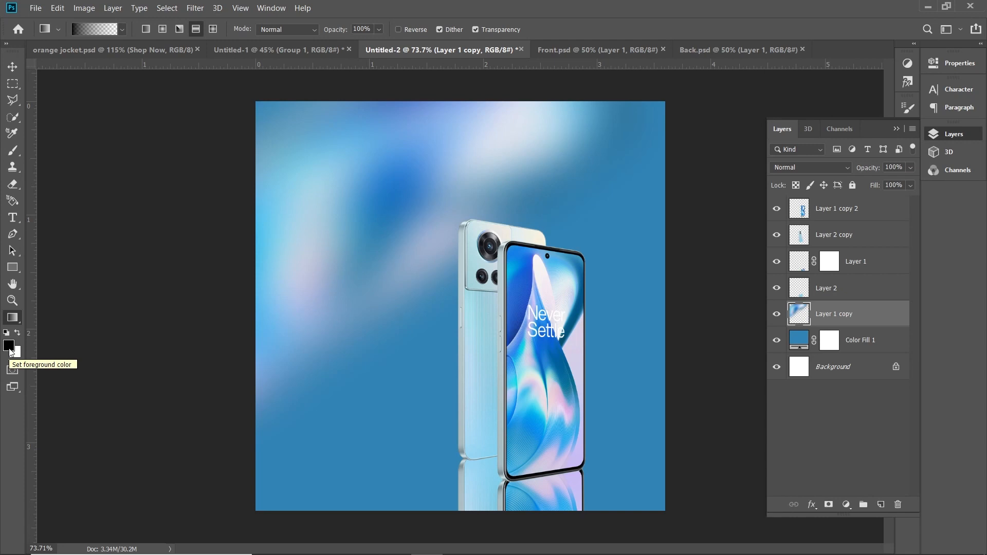
Fade the front phone's reflection towards the canvas's lower edge with black-to-transparent gradients on its layer mask
{"action": "left_click", "coordinate": [857, 268]}
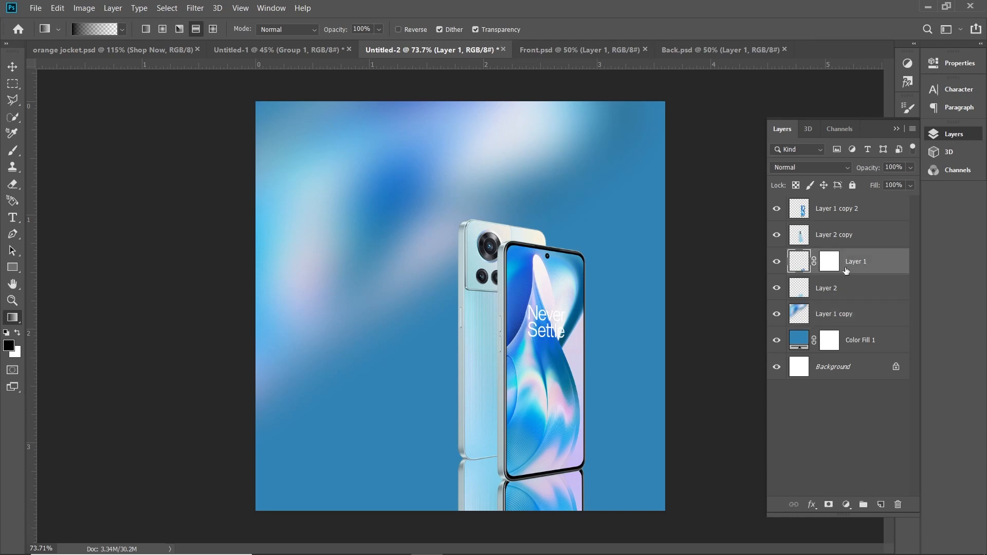
{"action": "left_click", "coordinate": [776, 262]}
{"action": "left_click", "coordinate": [776, 261]}
{"action": "left_click", "coordinate": [827, 262]}
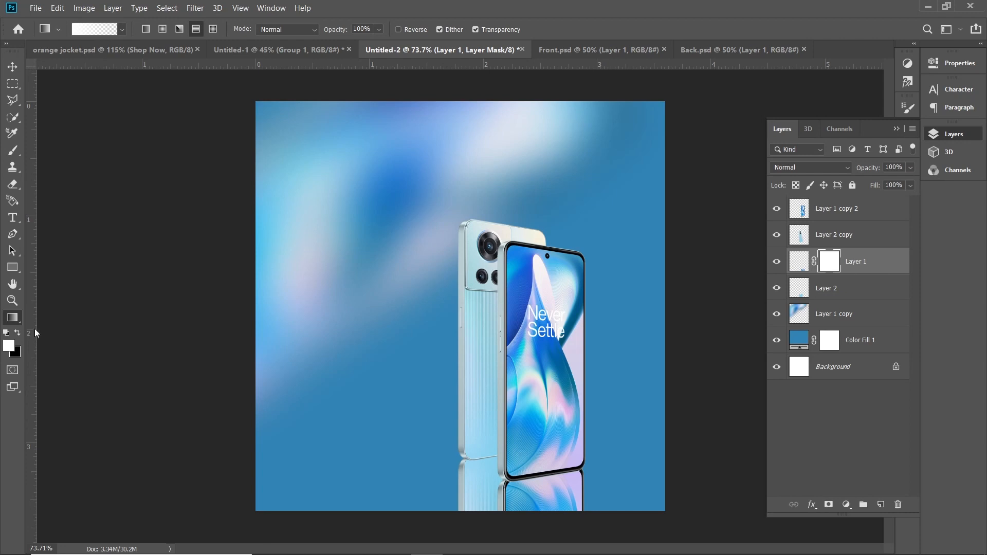
{"action": "key", "text": "x"}
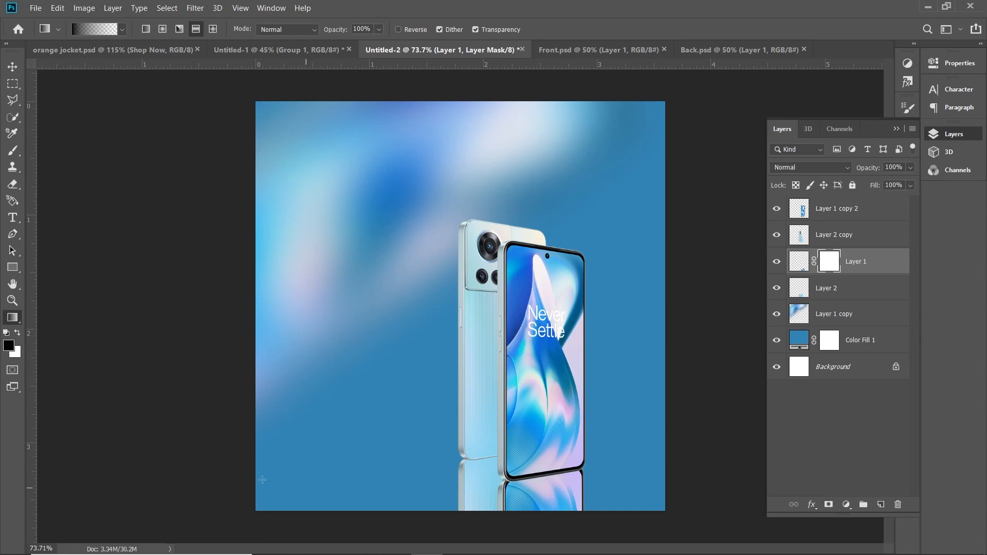
{"action": "left_click", "coordinate": [19, 334]}
{"action": "left_click", "coordinate": [19, 334]}
{"action": "scroll", "coordinate": [543, 463], "scroll_direction": "up", "scroll_amount": 2}
{"action": "left_click_drag", "start_coordinate": [565, 448], "coordinate": [474, 343]}
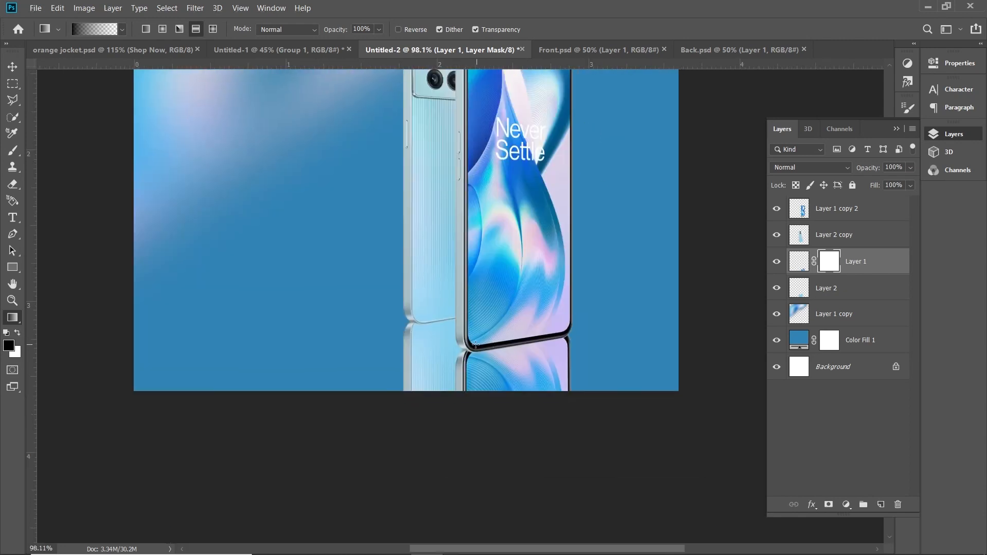
{"action": "left_click_drag", "start_coordinate": [518, 487], "coordinate": [511, 287]}
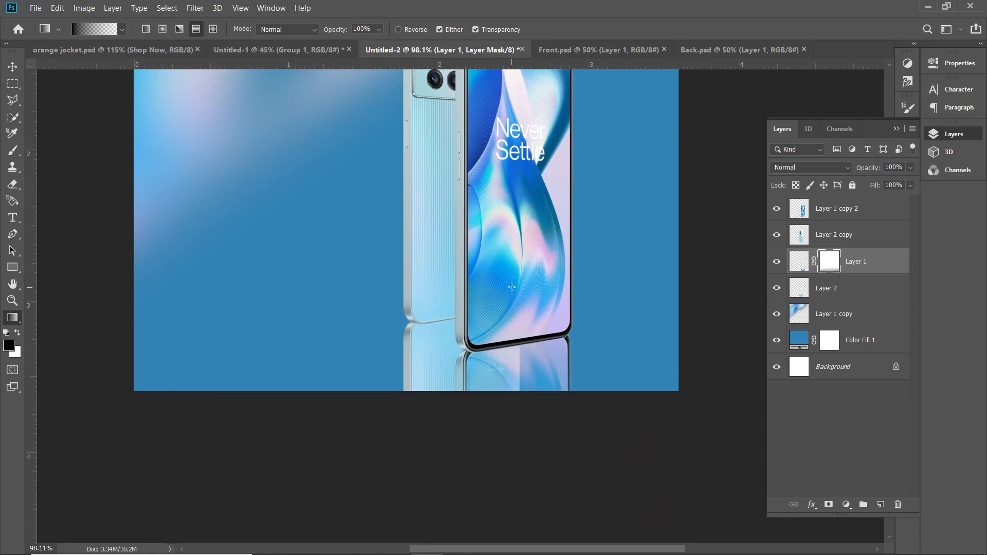
{"action": "left_click_drag", "start_coordinate": [516, 463], "coordinate": [513, 303]}
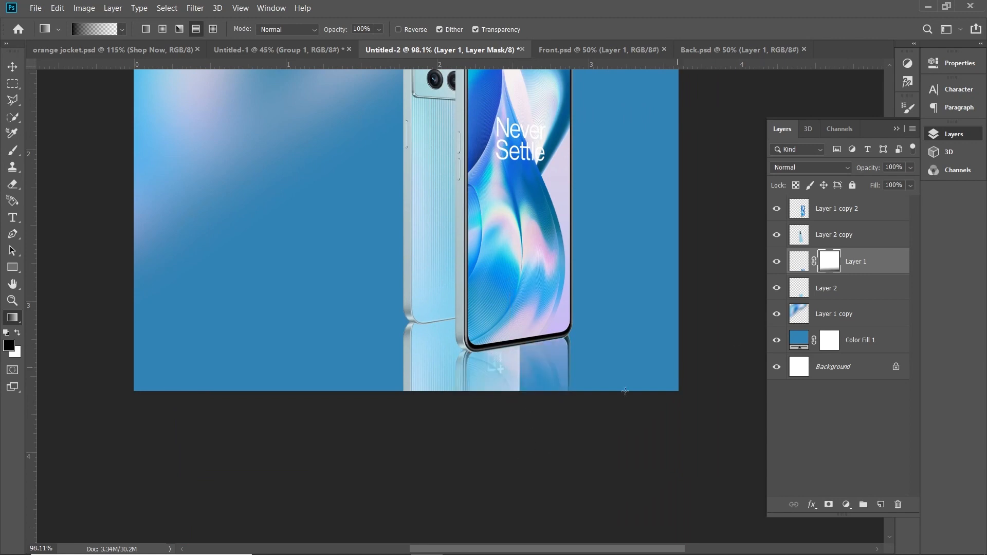
Add a layer mask to the back phone's reflection and fade it with gradients, and fade the front phone's reflection a little more
{"action": "left_click", "coordinate": [869, 292]}
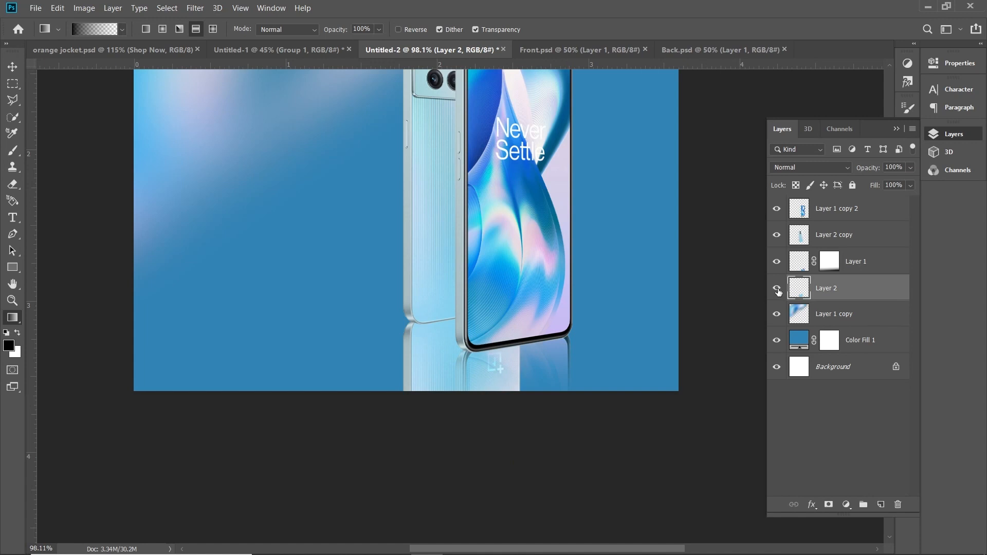
{"action": "left_click", "coordinate": [828, 503]}
{"action": "left_click_drag", "start_coordinate": [463, 455], "coordinate": [445, 330]}
{"action": "left_click_drag", "start_coordinate": [463, 433], "coordinate": [472, 358]}
{"action": "left_click_drag", "start_coordinate": [474, 453], "coordinate": [448, 309]}
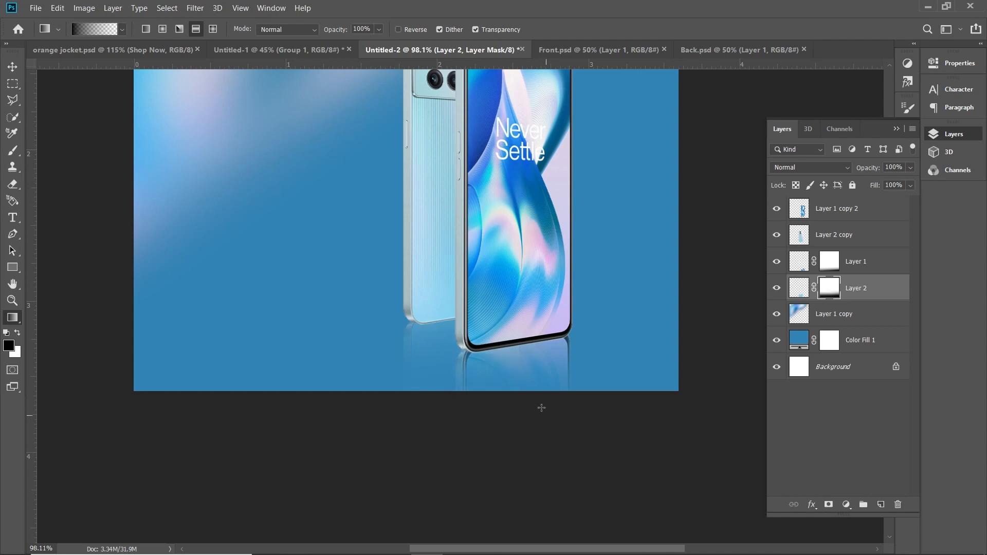
{"action": "left_click_drag", "start_coordinate": [470, 479], "coordinate": [454, 297]}
{"action": "left_click", "coordinate": [825, 270]}
{"action": "left_click_drag", "start_coordinate": [546, 470], "coordinate": [522, 345]}
Shift the blurred background layer down and to the right over the canvas and adjust its scale with Free Transform
{"action": "key", "text": "z"}
{"action": "key", "text": "v"}
{"action": "left_click", "coordinate": [838, 318]}
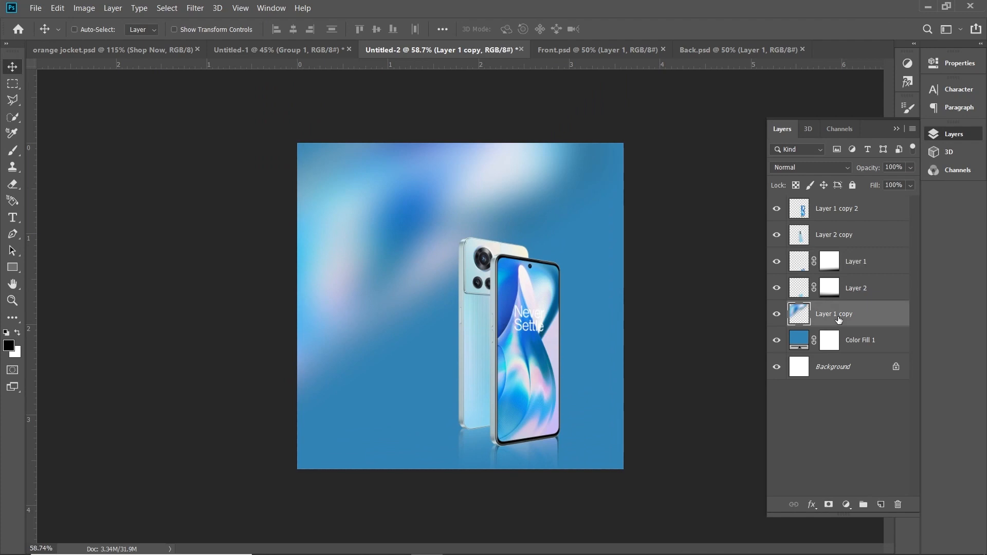
{"action": "left_click_drag", "start_coordinate": [410, 229], "coordinate": [415, 259]}
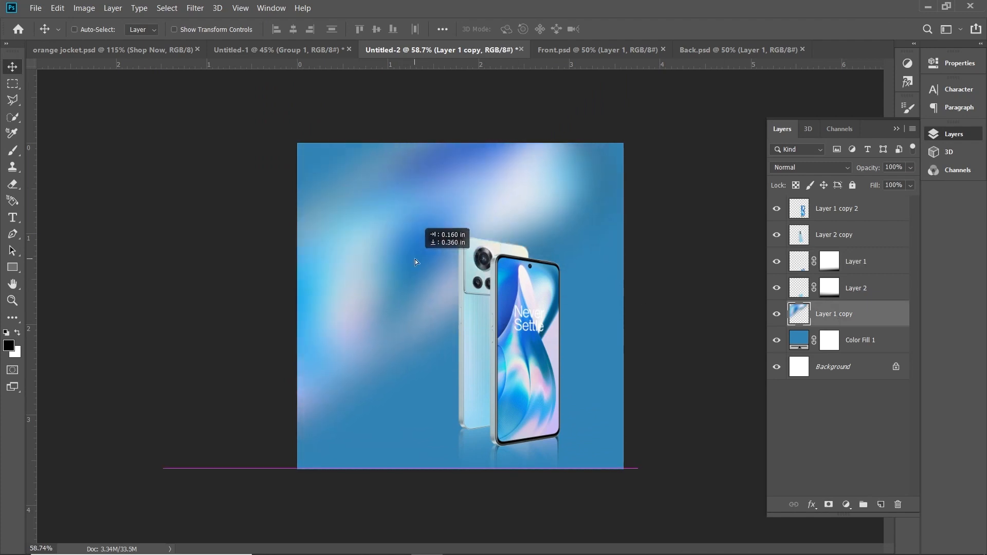
{"action": "key", "text": "ctrl+t"}
{"action": "left_click_drag", "start_coordinate": [637, 248], "coordinate": [667, 238]}
{"action": "mouse_move", "coordinate": [368, 244]}
{"action": "left_mouse_down"}
{"action": "mouse_move", "coordinate": [368, 256]}
{"action": "mouse_move", "coordinate": [382, 254]}
{"action": "left_mouse_up"}
{"action": "key", "text": "Return"}
{"action": "left_click_drag", "start_coordinate": [396, 326], "coordinate": [387, 311]}
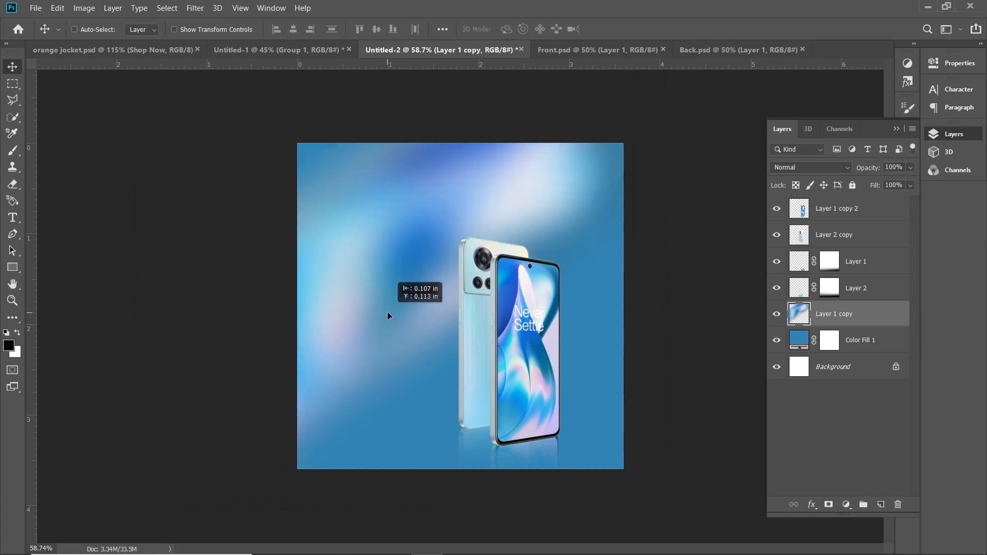
Change the solid colour fill layer to blue #2d7ac3, sampled from the blurred background
{"action": "key", "text": "z"}
{"action": "left_click_drag", "start_coordinate": [618, 347], "coordinate": [590, 357]}
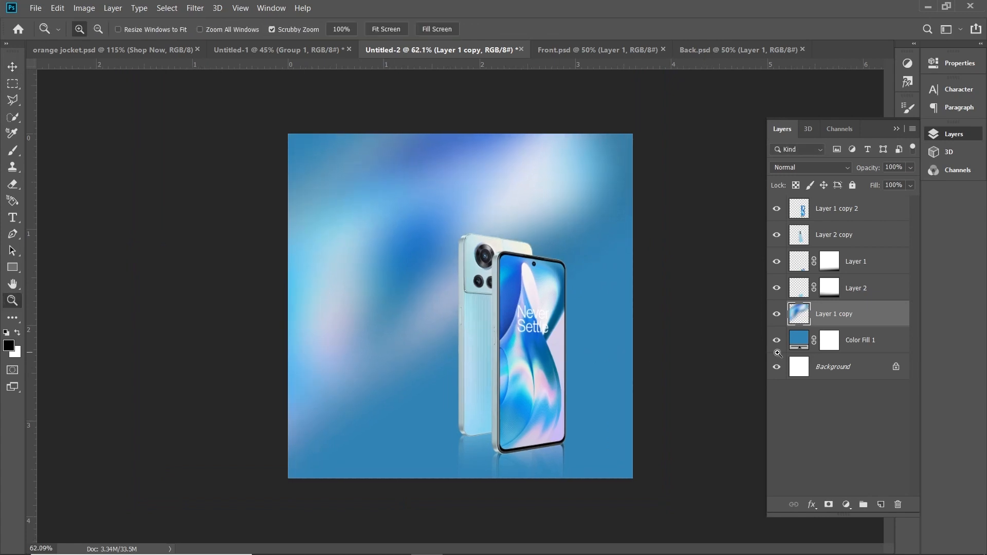
{"action": "double_click", "coordinate": [804, 345]}
{"action": "left_click", "coordinate": [432, 251]}
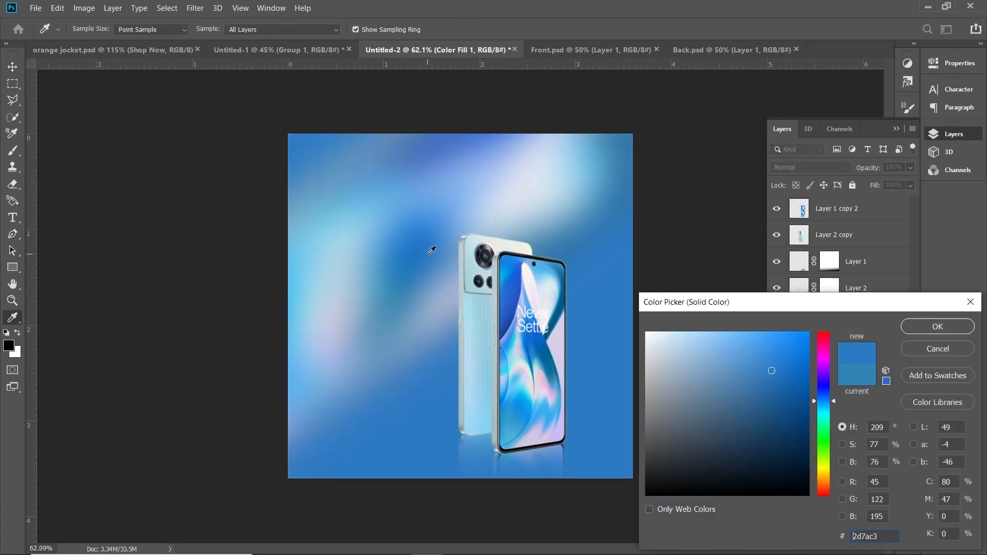
{"action": "left_click", "coordinate": [918, 323]}
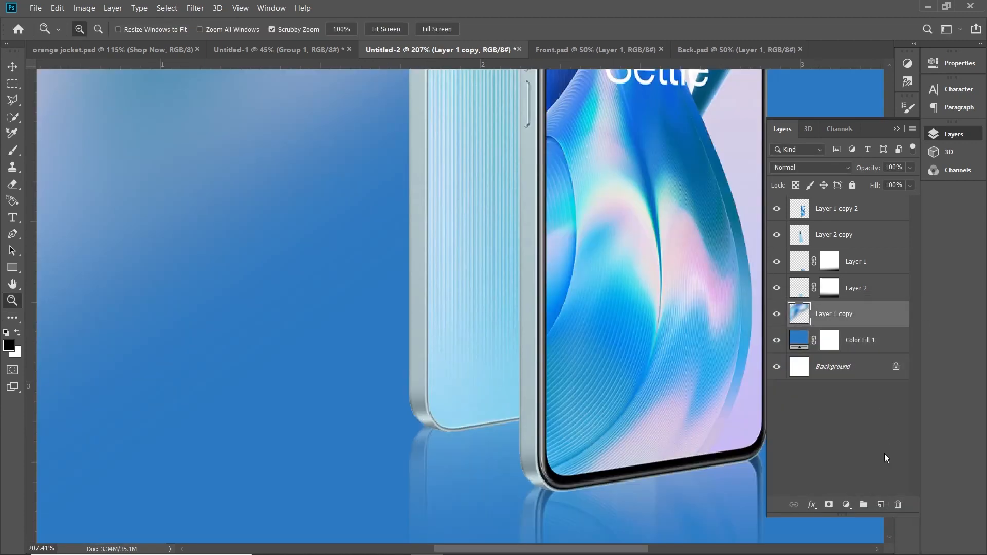
Add a new layer above the blurred background and set up a soft round brush at 124 px and 100% opacity
{"action": "left_click", "coordinate": [880, 505]}
{"action": "key", "text": "b"}
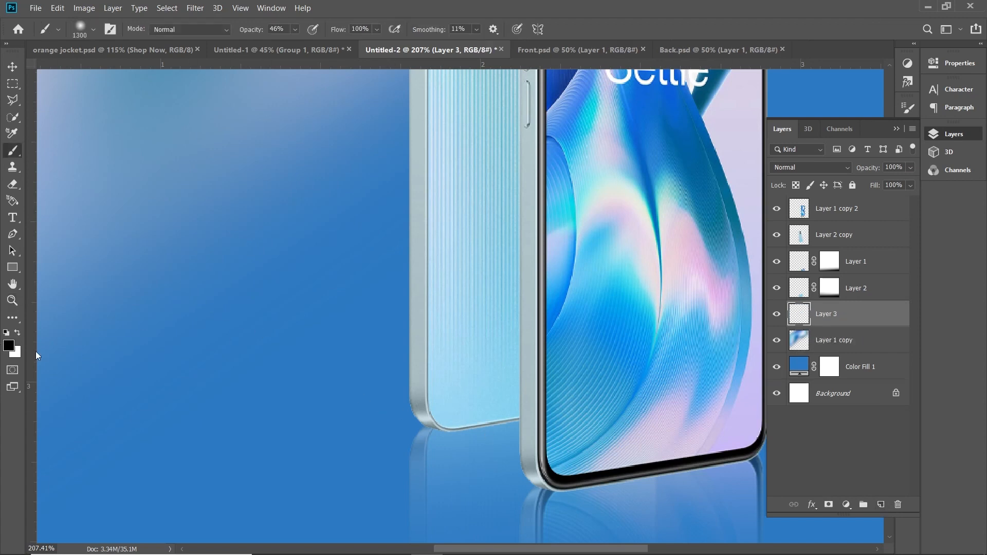
{"action": "key", "text": "bracketleft"}
{"action": "key", "text": "bracketleft"}
{"action": "key", "text": "bracketleft"}
{"action": "right_click", "coordinate": [235, 151]}
{"action": "left_click_drag", "start_coordinate": [369, 182], "coordinate": [349, 181]}
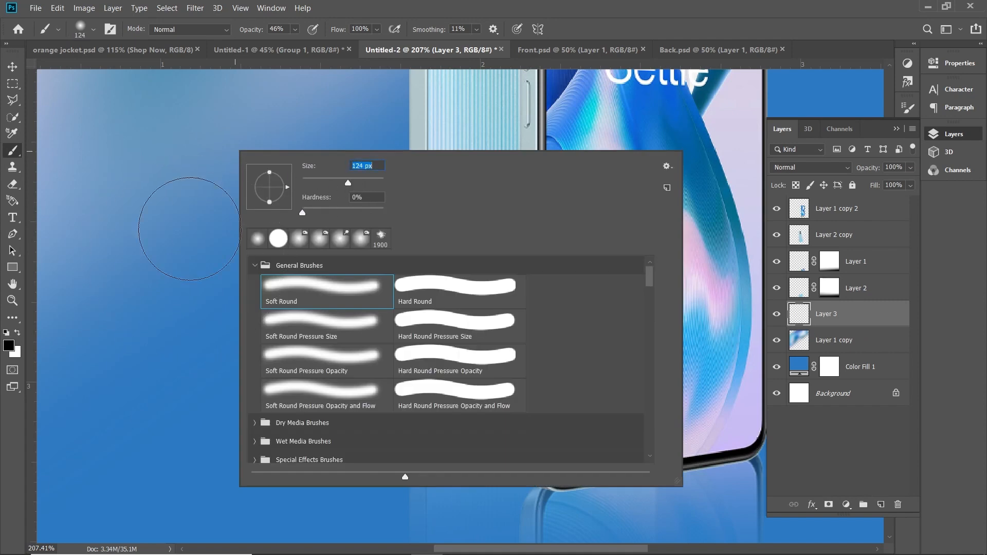
{"action": "left_click", "coordinate": [170, 237]}
{"action": "key", "text": "ctrl+z"}
{"action": "left_click_drag", "start_coordinate": [255, 34], "coordinate": [330, 39]}
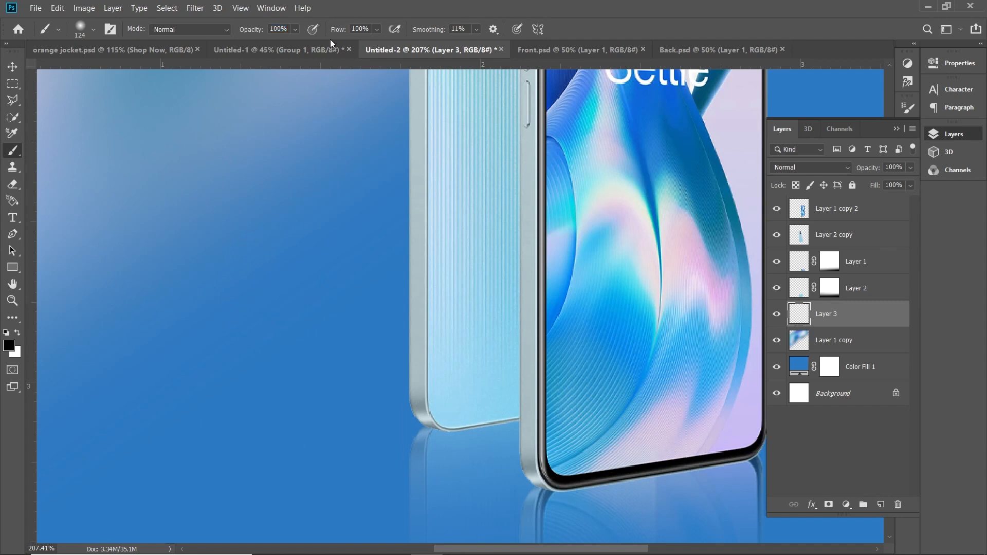
Set the foreground colour to a dark navy shade of the sampled background blue #2d7ac3
{"action": "left_click", "coordinate": [8, 346]}
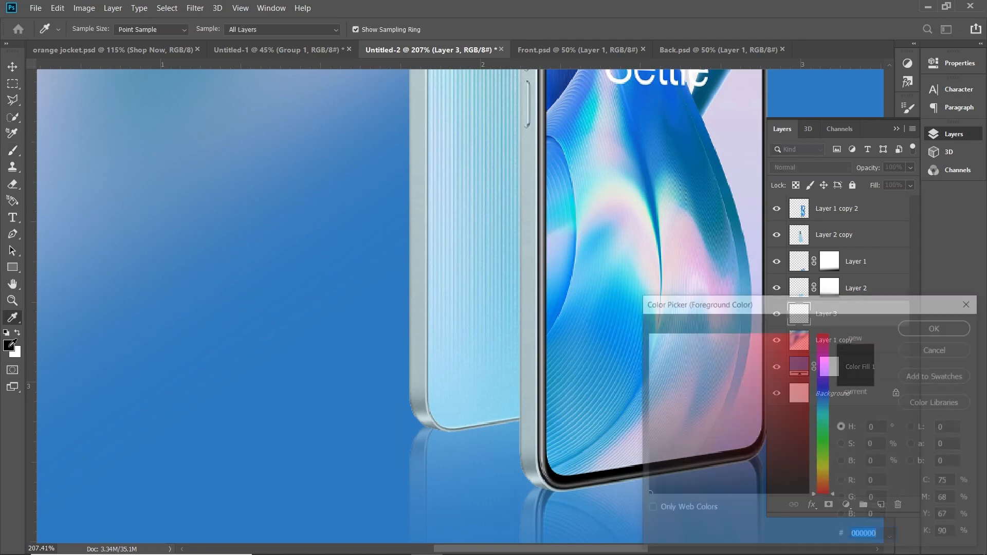
{"action": "left_click", "coordinate": [373, 320]}
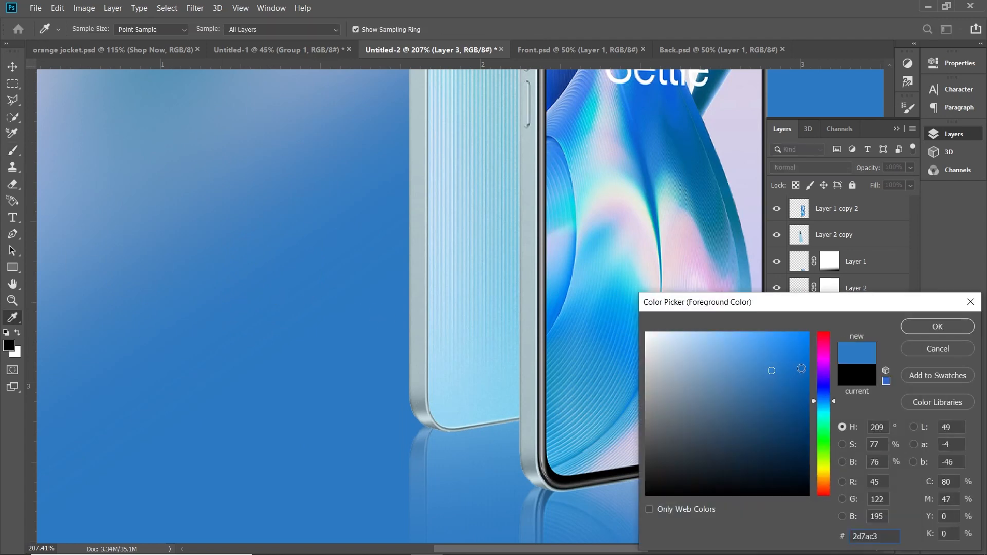
{"action": "left_click_drag", "start_coordinate": [772, 372], "coordinate": [789, 450]}
{"action": "left_click", "coordinate": [921, 330]}
Paint one soft dab with a 175 px brush and transform it into a flat shadow at the back phone's base
{"action": "mouse_move", "coordinate": [492, 391]}
{"action": "left_mouse_down"}
{"action": "mouse_move", "coordinate": [446, 384]}
{"action": "mouse_move", "coordinate": [454, 384]}
{"action": "left_mouse_up"}
{"action": "key", "text": "bracketright"}
{"action": "key", "text": "bracketright"}
{"action": "key", "text": "bracketright"}
{"action": "key", "text": "bracketright"}
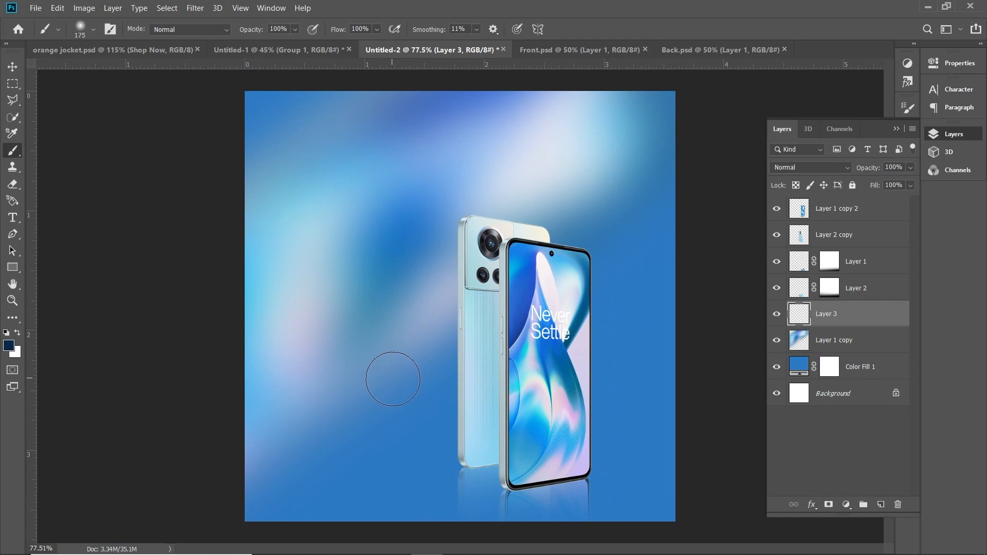
{"action": "left_click", "coordinate": [388, 382]}
{"action": "key", "text": "ctrl+t"}
{"action": "mouse_move", "coordinate": [396, 302]}
{"action": "left_mouse_down"}
{"action": "mouse_move", "coordinate": [403, 438]}
{"action": "mouse_move", "coordinate": [486, 466]}
{"action": "mouse_move", "coordinate": [542, 464]}
{"action": "left_mouse_up"}
{"action": "key", "text": "Return"}
Duplicate the shadow to the front phone's base and reduce both shadow layers' opacity to 92%
{"action": "key", "text": "v"}
{"action": "left_click_drag", "start_coordinate": [465, 468], "coordinate": [517, 485]}
{"action": "left_click", "coordinate": [836, 341], "text": "shift"}
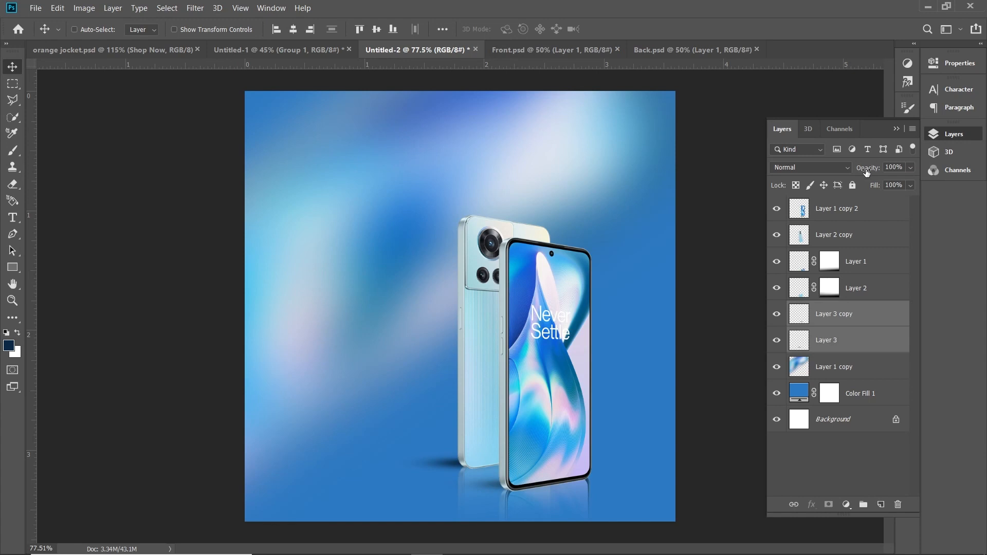
{"action": "left_click_drag", "start_coordinate": [866, 170], "coordinate": [860, 169]}
Select the back phone's shadow layer and nudge the shadow slightly further under the phone
{"action": "left_click", "coordinate": [842, 340]}
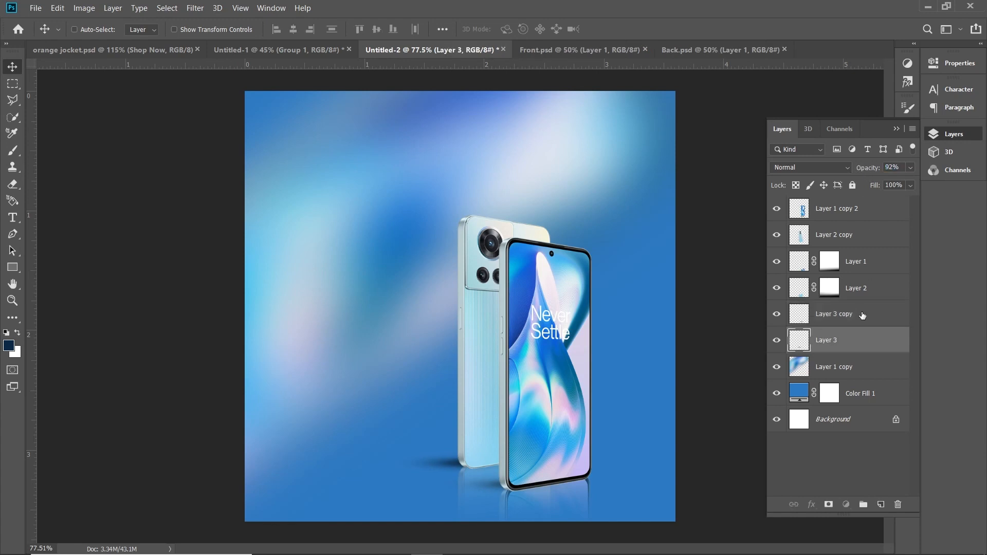
{"action": "left_click", "coordinate": [843, 314]}
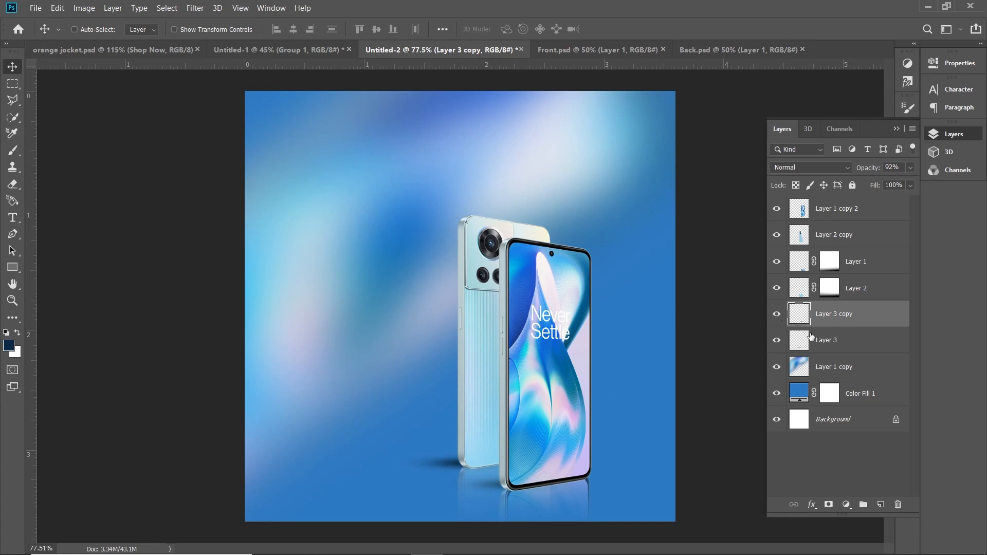
{"action": "left_click", "coordinate": [827, 340]}
{"action": "left_click_drag", "start_coordinate": [462, 461], "coordinate": [469, 466]}
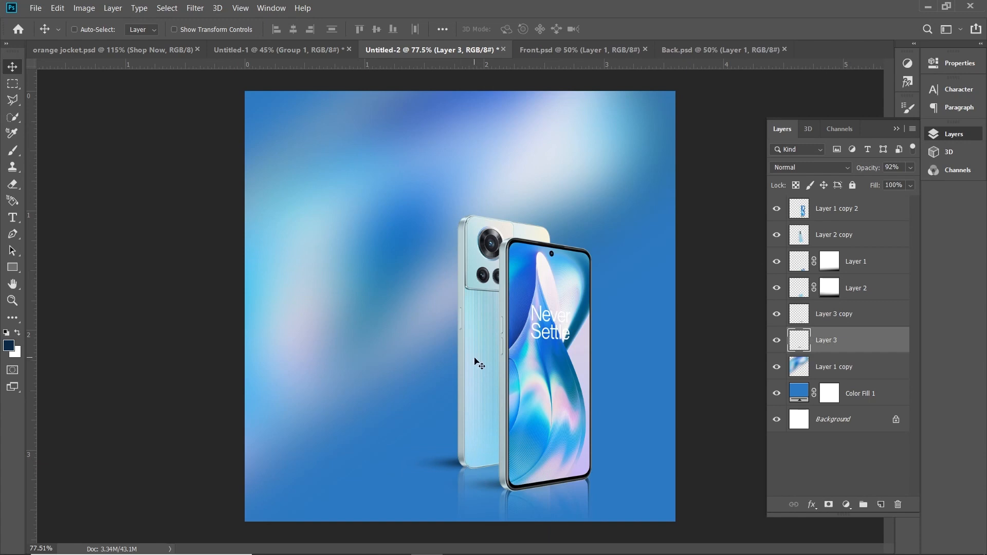
Stamp all visible layers into a new merged layer at the top of the layer stack
{"action": "key", "text": "z"}
{"action": "left_click_drag", "start_coordinate": [524, 360], "coordinate": [519, 360]}
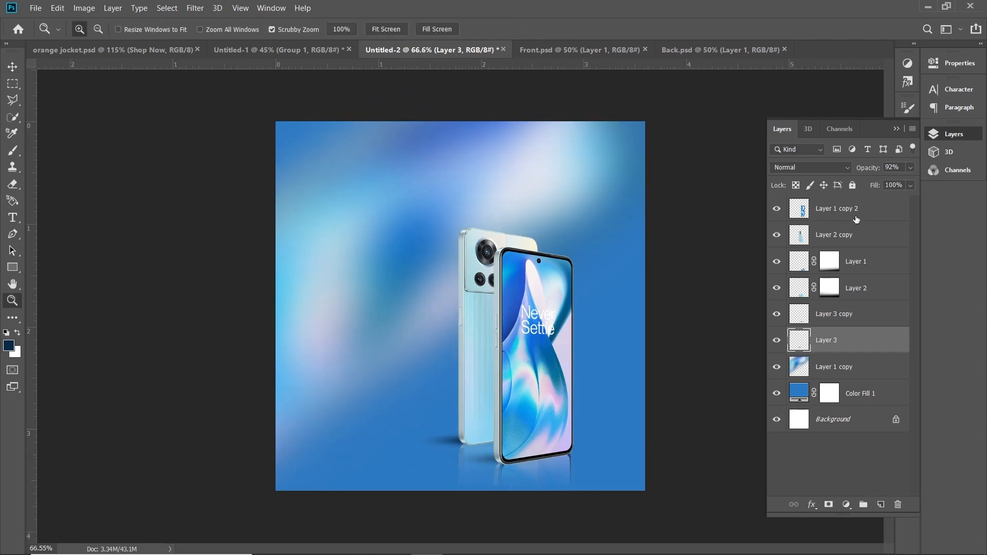
{"action": "left_click", "coordinate": [858, 220]}
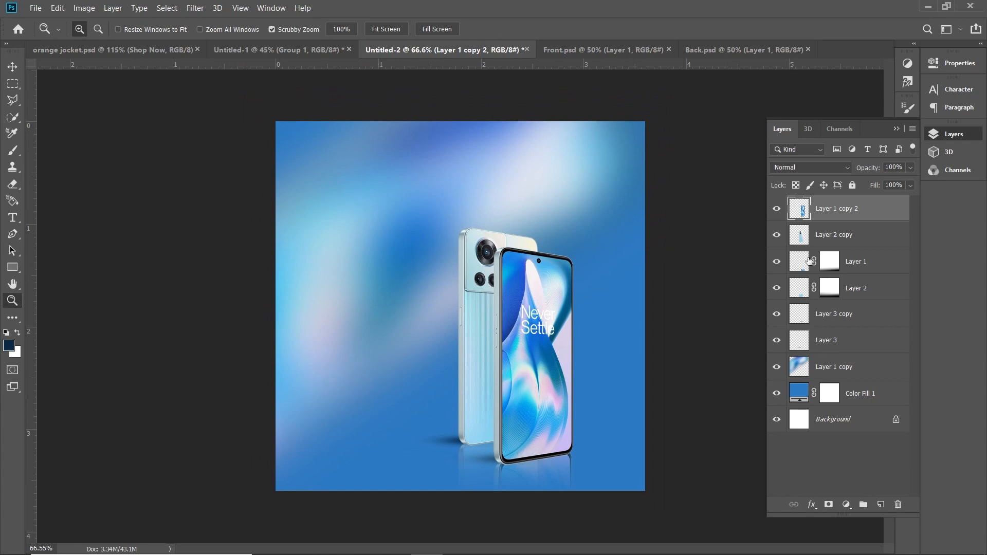
{"action": "key", "text": "ctrl+shift+alt+e"}
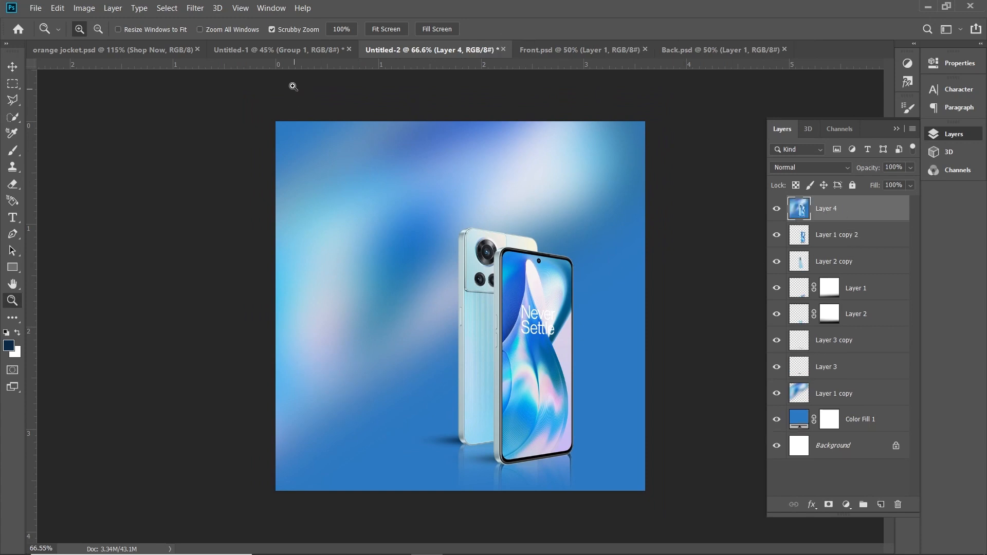
Open the Camera Raw filter on the merged layer and set Exposure -0.30, Contrast +22, Highlights -21, Shadows -24, Whites -11 and Blacks -21
{"action": "left_click", "coordinate": [195, 8]}
{"action": "left_click", "coordinate": [242, 81]}
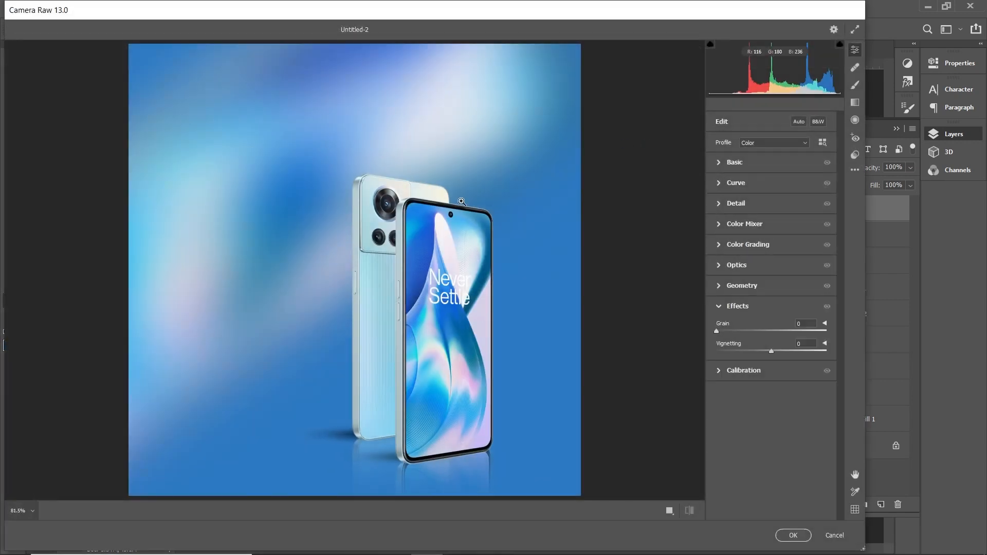
{"action": "left_click", "coordinate": [735, 162]}
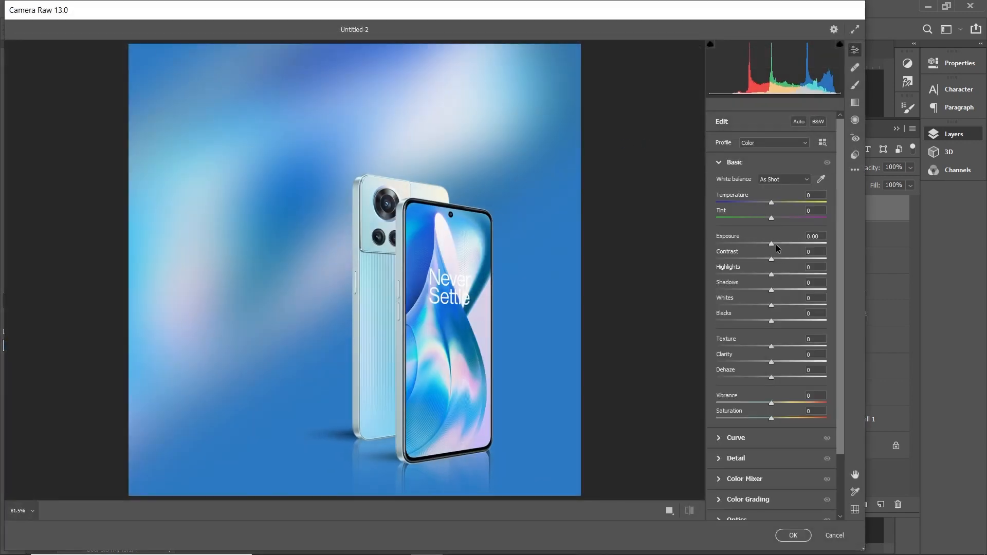
{"action": "left_click_drag", "start_coordinate": [772, 247], "coordinate": [788, 259]}
{"action": "left_click_drag", "start_coordinate": [771, 274], "coordinate": [759, 321]}
Set Clarity to -2, Saturation to +18 and Vibrance to +6 in the basic adjustments
{"action": "left_click_drag", "start_coordinate": [771, 362], "coordinate": [770, 363]}
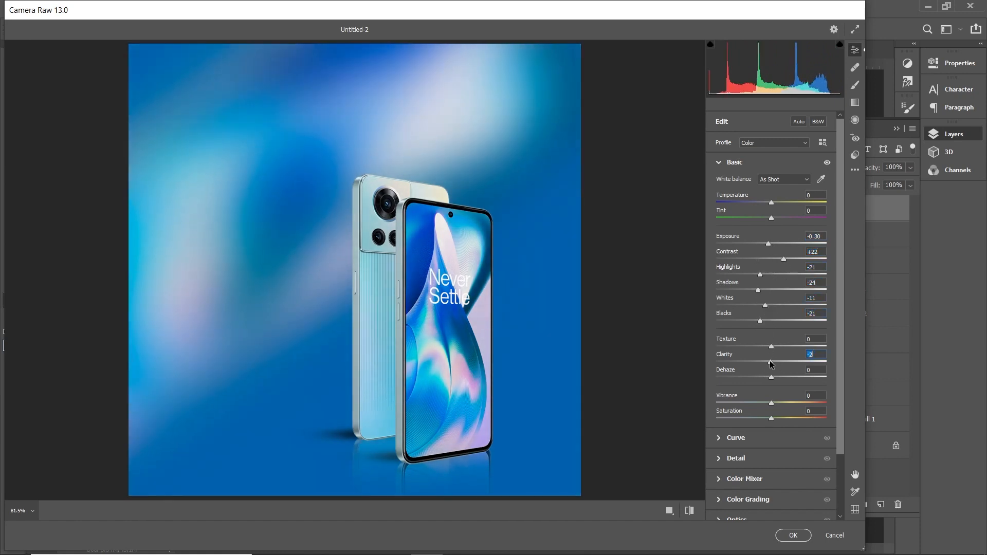
{"action": "left_click_drag", "start_coordinate": [775, 420], "coordinate": [778, 403]}
{"action": "scroll", "coordinate": [718, 435], "scroll_direction": "down", "scroll_amount": 2}
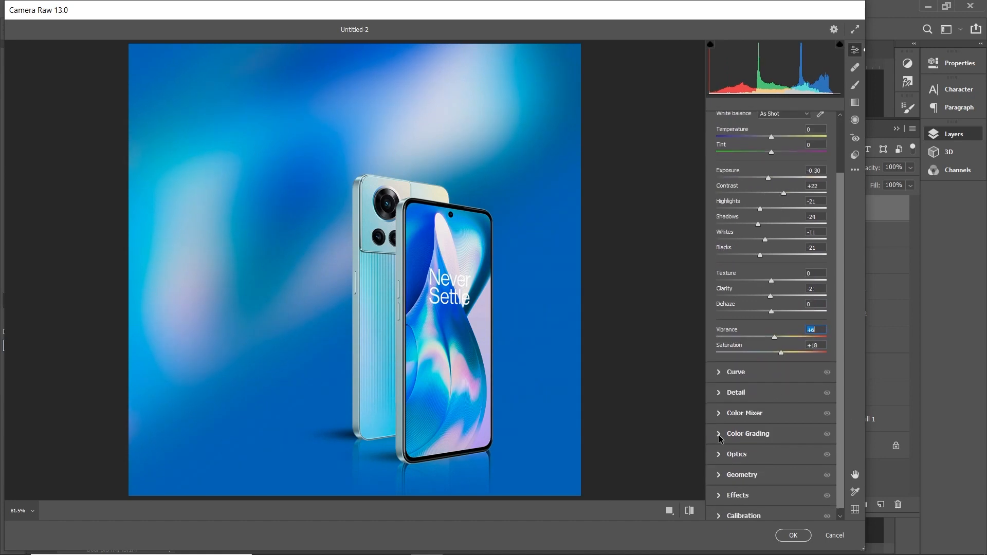
In Color Grading, set the shadows' luminance to -56, slightly darken the midtones and highlights, and lower the balance
{"action": "left_click", "coordinate": [719, 435]}
{"action": "left_click_drag", "start_coordinate": [771, 350], "coordinate": [764, 350]}
{"action": "left_click_drag", "start_coordinate": [738, 434], "coordinate": [725, 434]}
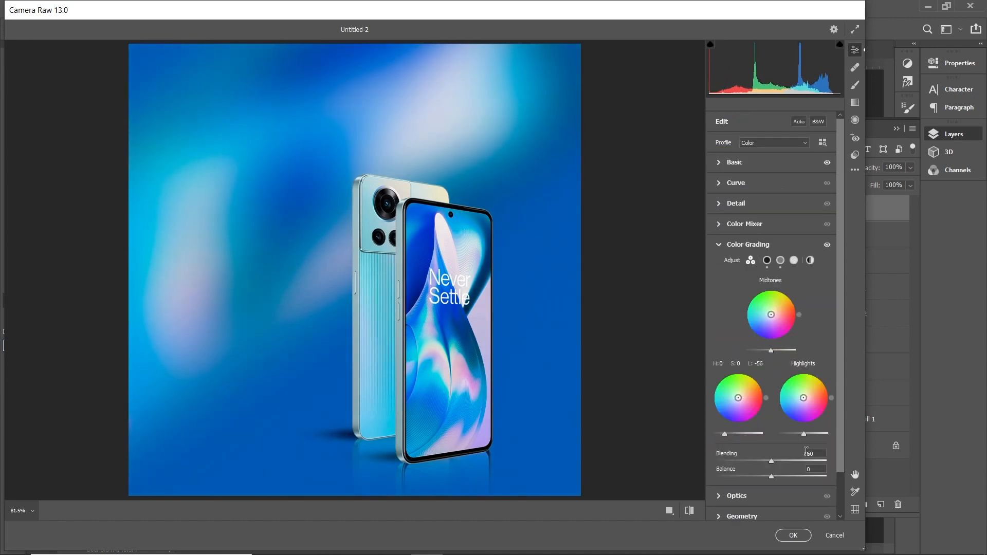
{"action": "left_click_drag", "start_coordinate": [803, 433], "coordinate": [793, 434]}
{"action": "left_click_drag", "start_coordinate": [771, 476], "coordinate": [758, 474]}
Set the optics vignette to -46 and the effects vignetting to -26, and apply the Camera Raw filter
{"action": "scroll", "coordinate": [758, 462], "scroll_direction": "down", "scroll_amount": 2}
{"action": "left_click", "coordinate": [735, 448]}
{"action": "left_click_drag", "start_coordinate": [770, 309], "coordinate": [745, 309]}
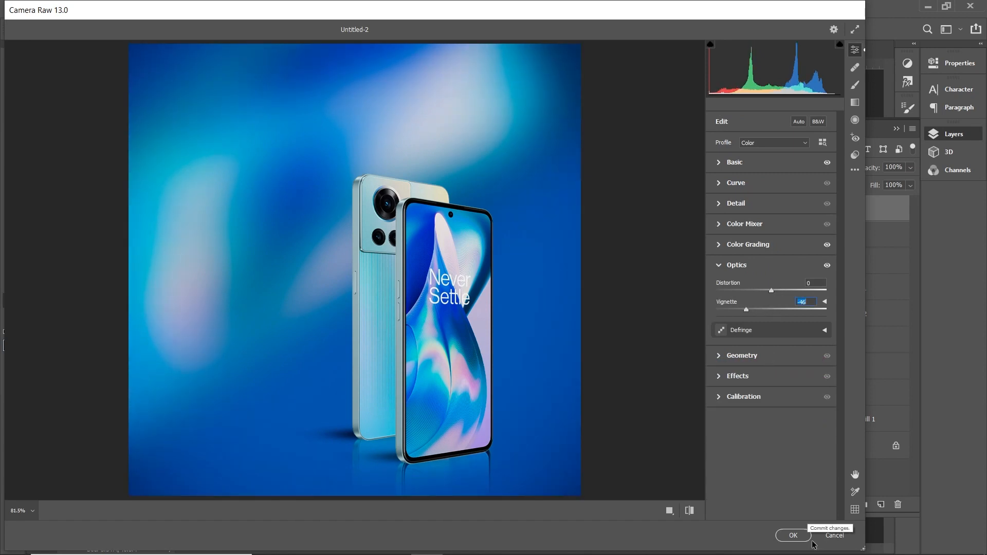
{"action": "left_click", "coordinate": [721, 382]}
{"action": "left_click_drag", "start_coordinate": [769, 350], "coordinate": [754, 353]}
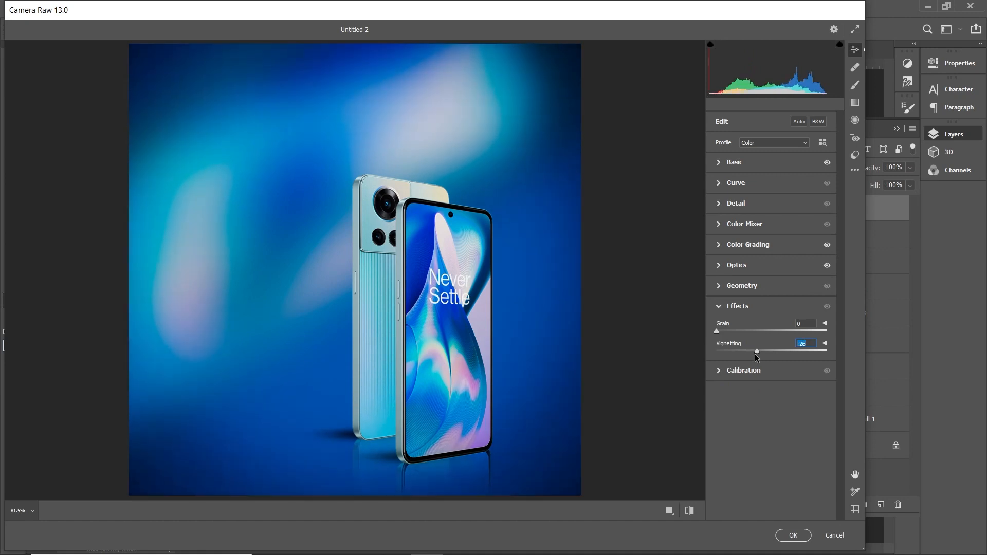
{"action": "left_click", "coordinate": [793, 535]}
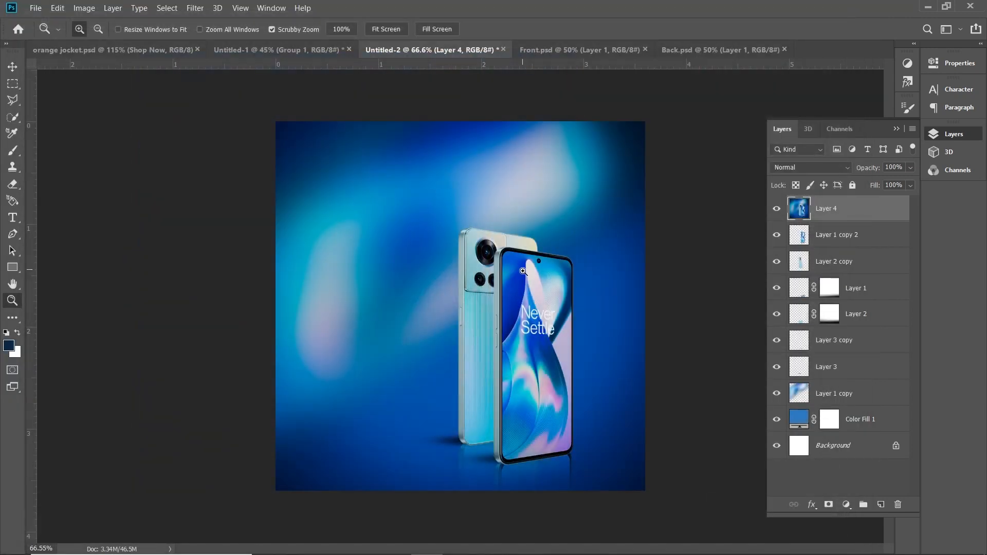